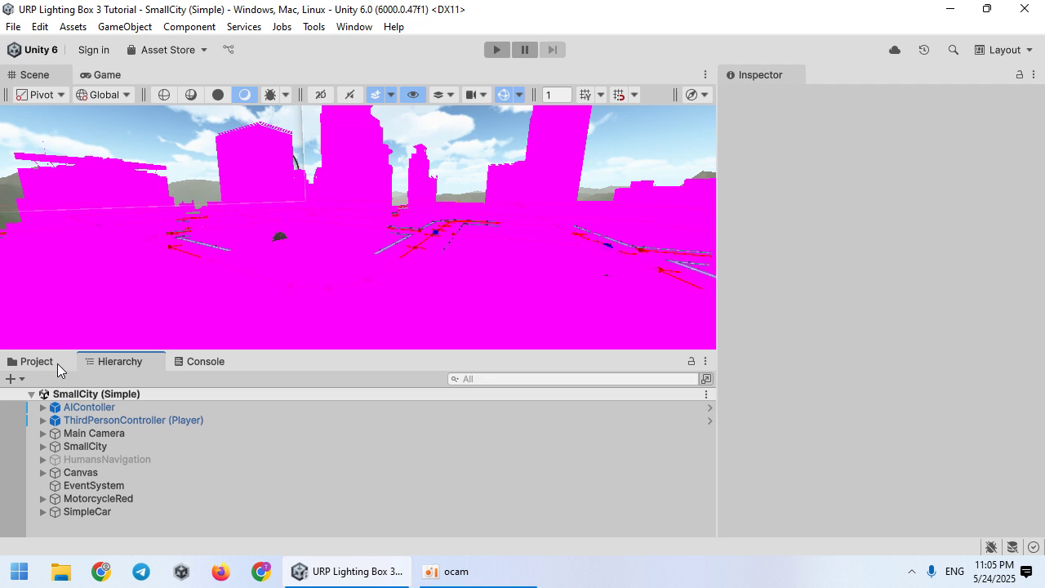
List only the materials inside the Driver (TrafficSystem) folder and select all of them.
{"action": "left_click", "coordinate": [45, 364]}
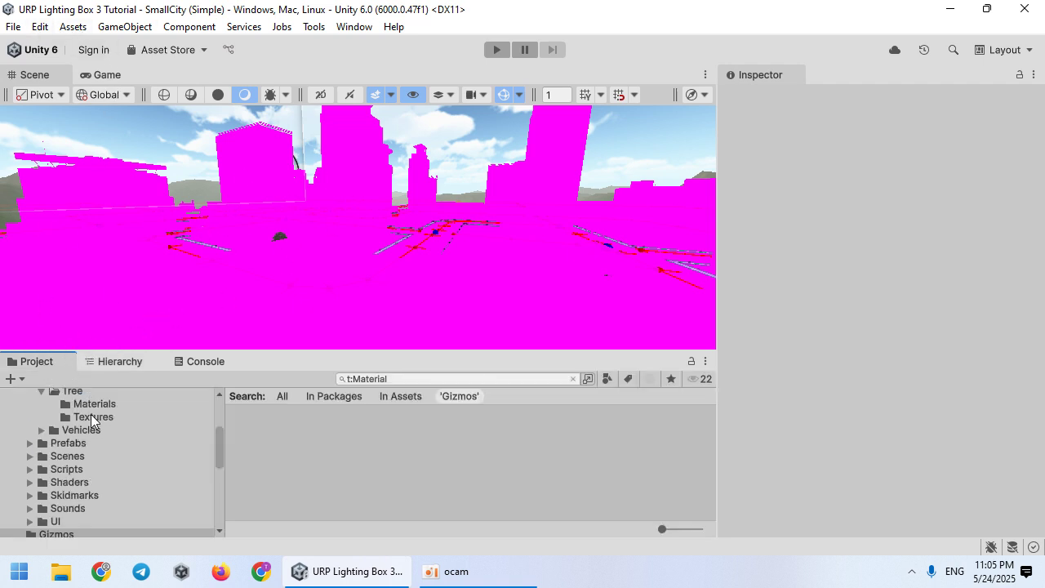
{"action": "scroll", "coordinate": [140, 441], "scroll_direction": "up", "scroll_amount": 5}
{"action": "left_click", "coordinate": [128, 448]}
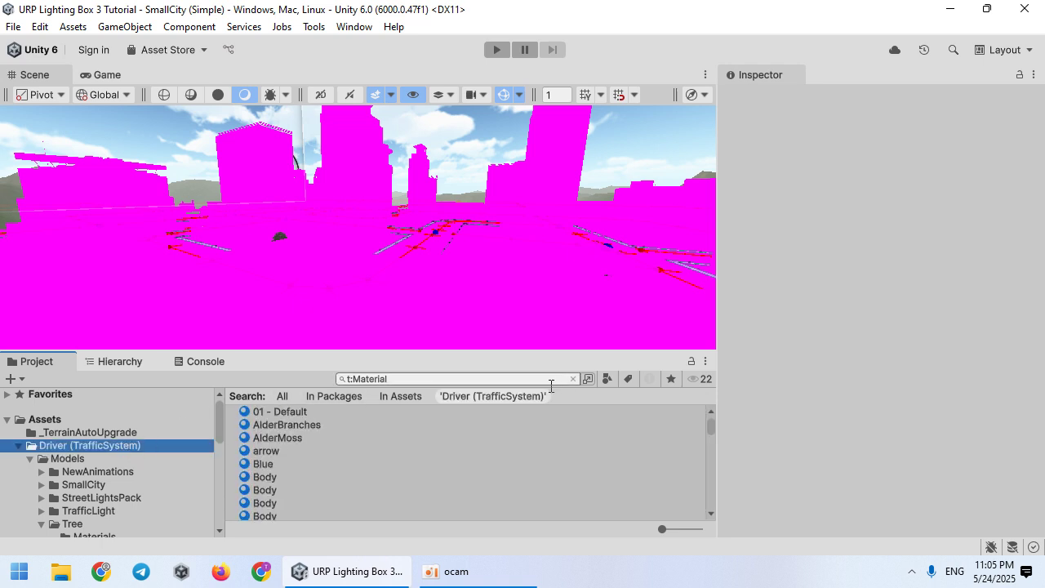
{"action": "left_click", "coordinate": [607, 379]}
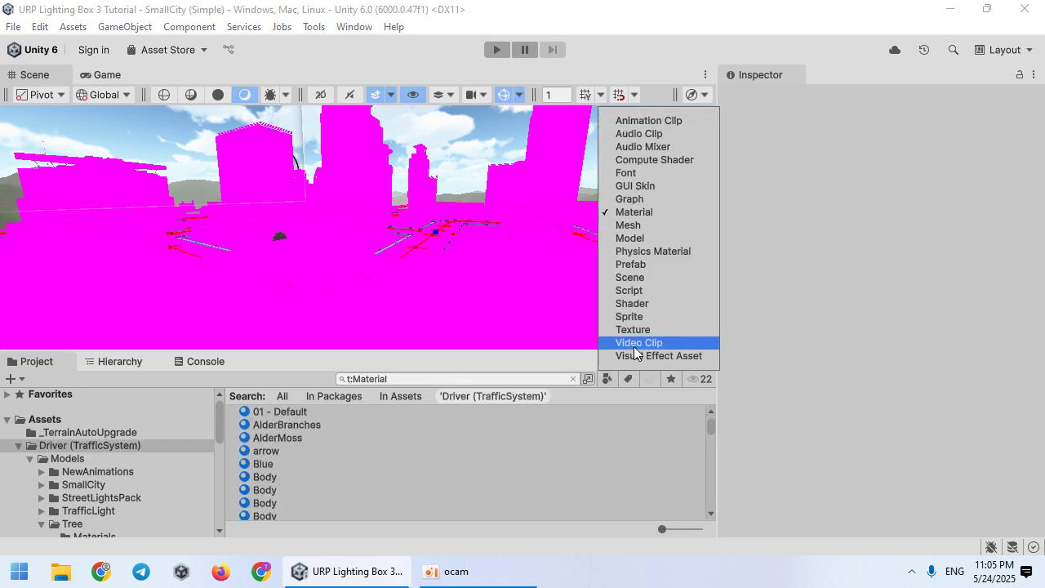
{"action": "left_click", "coordinate": [642, 213]}
{"action": "left_click", "coordinate": [633, 212]}
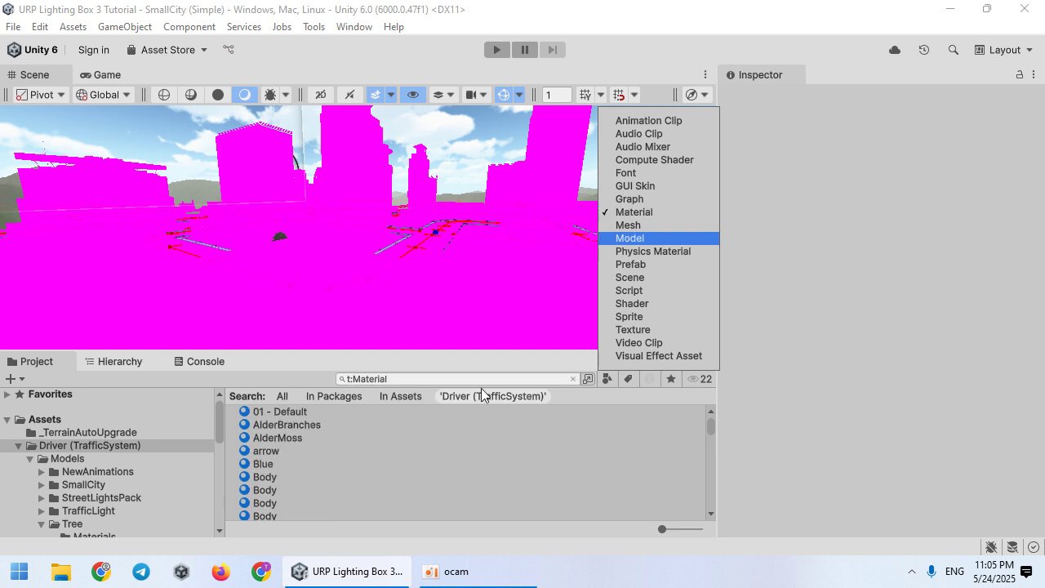
{"action": "left_click", "coordinate": [492, 396]}
{"action": "left_click", "coordinate": [335, 451]}
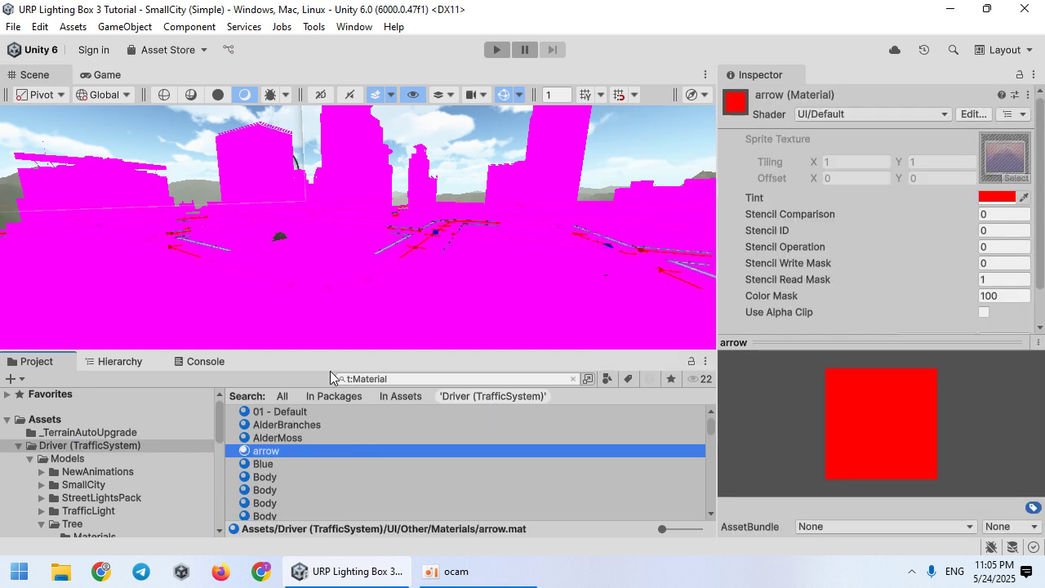
{"action": "key", "text": "ctrl+a"}
Convert the selected built-in materials to URP, accepting that the selected materials are overwritten.
{"action": "left_click", "coordinate": [41, 28]}
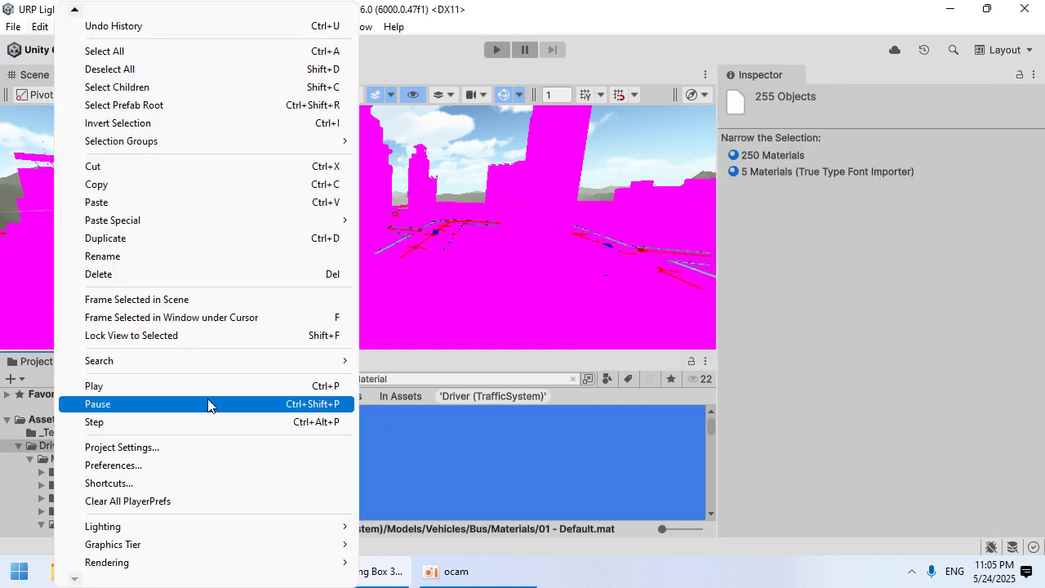
{"action": "mouse_move", "coordinate": [231, 563]}
{"action": "mouse_move", "coordinate": [522, 542]}
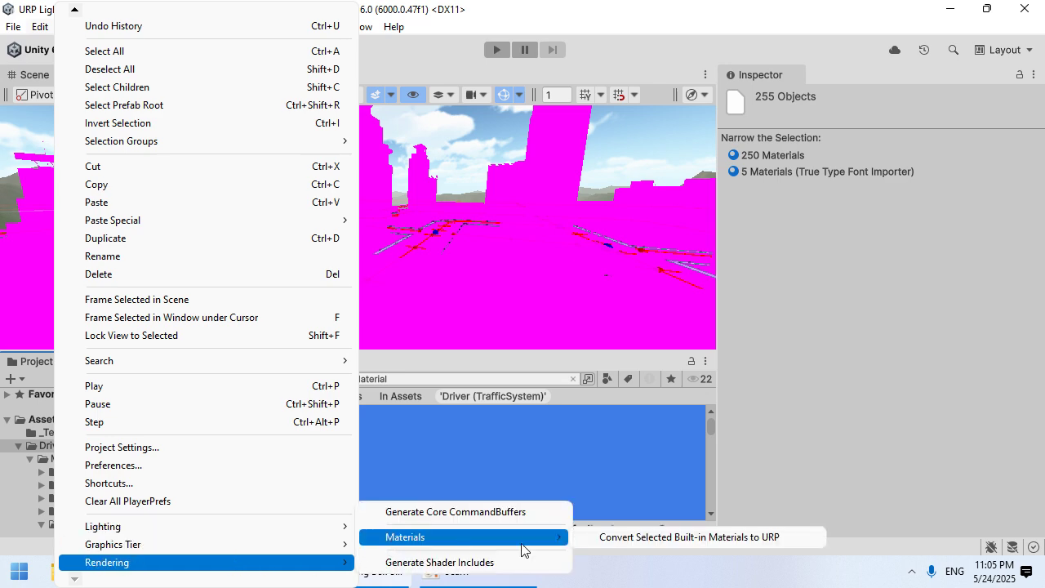
{"action": "left_click", "coordinate": [618, 538]}
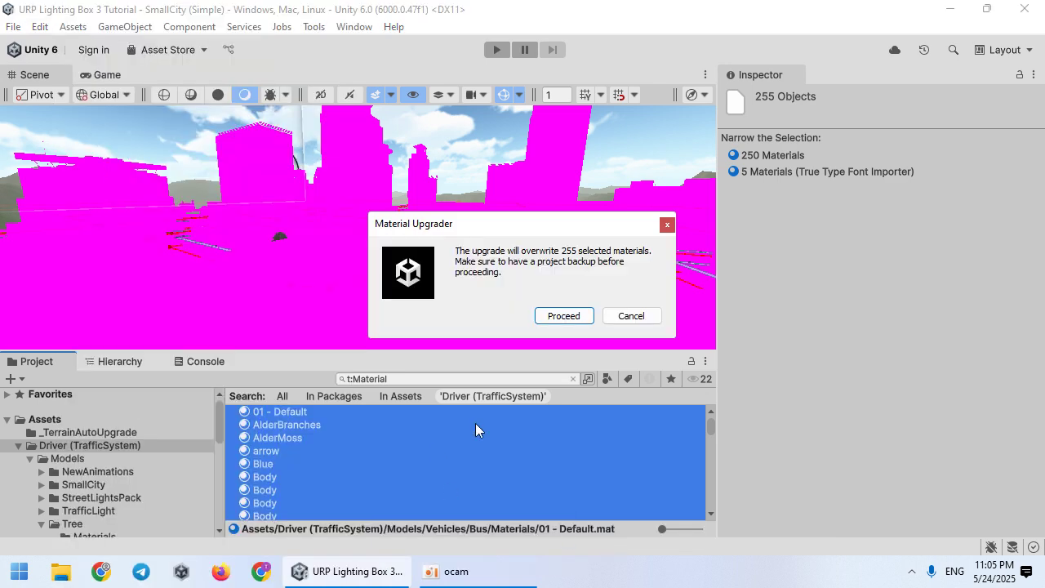
{"action": "left_click", "coordinate": [568, 320]}
{"action": "right_click_drag", "start_coordinate": [381, 338], "coordinate": [248, 459]}
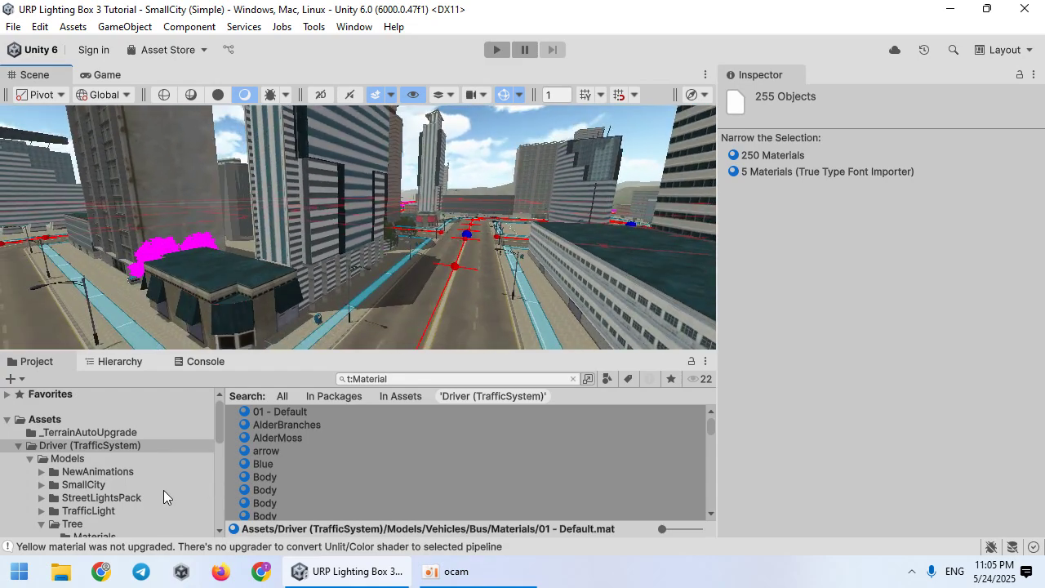
{"action": "left_click", "coordinate": [139, 459]}
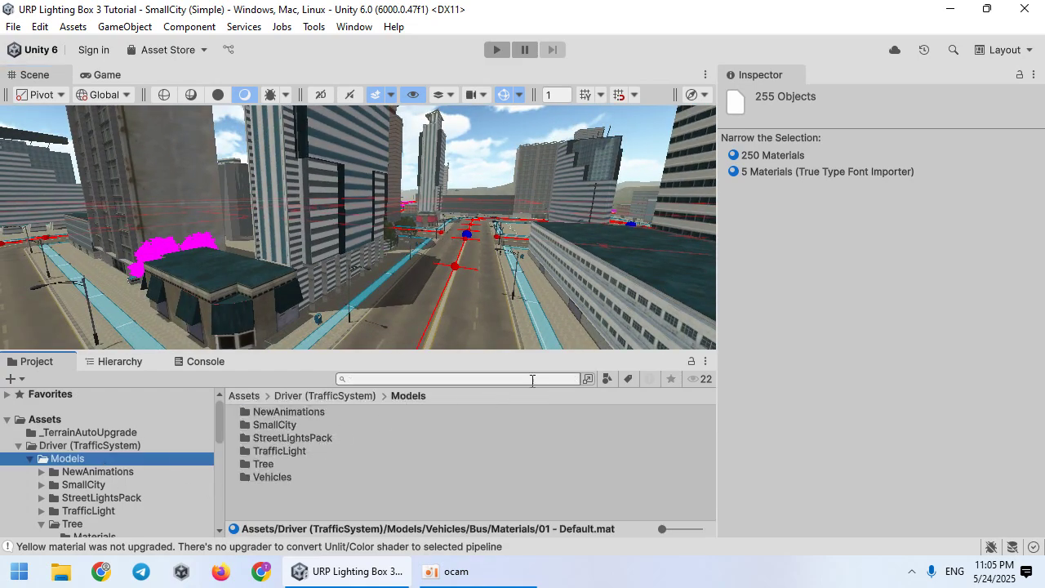
{"action": "left_click", "coordinate": [606, 378]}
{"action": "left_click", "coordinate": [652, 212]}
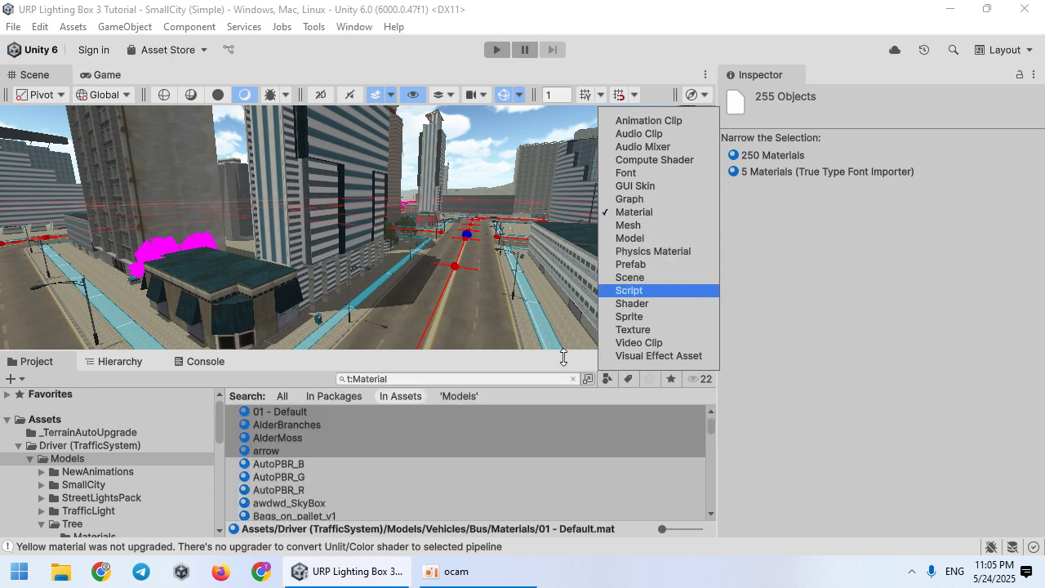
{"action": "left_click", "coordinate": [458, 396]}
{"action": "left_click", "coordinate": [389, 439]}
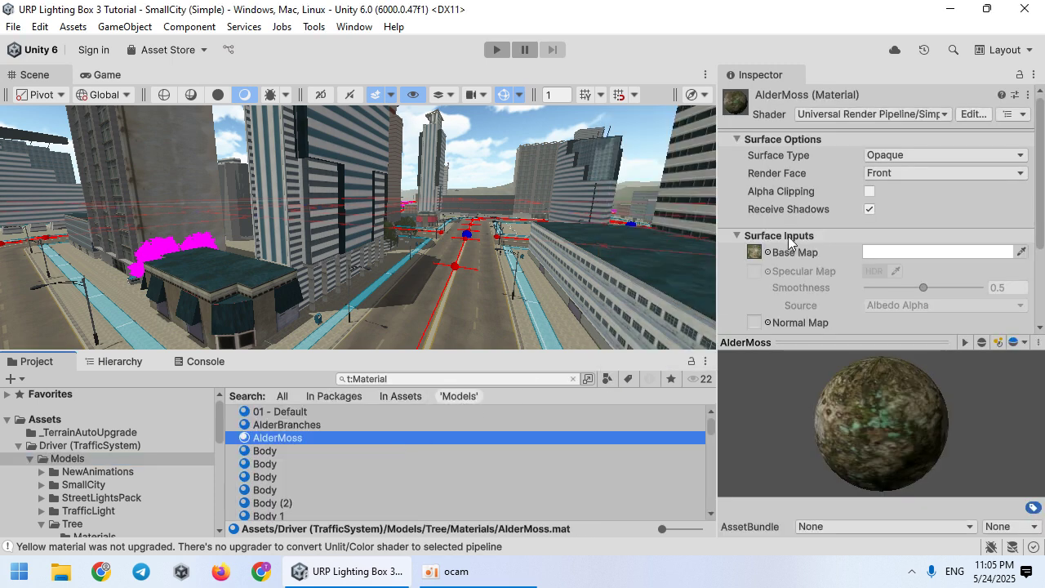
{"action": "key", "text": "ctrl+a"}
{"action": "left_click", "coordinate": [861, 113]}
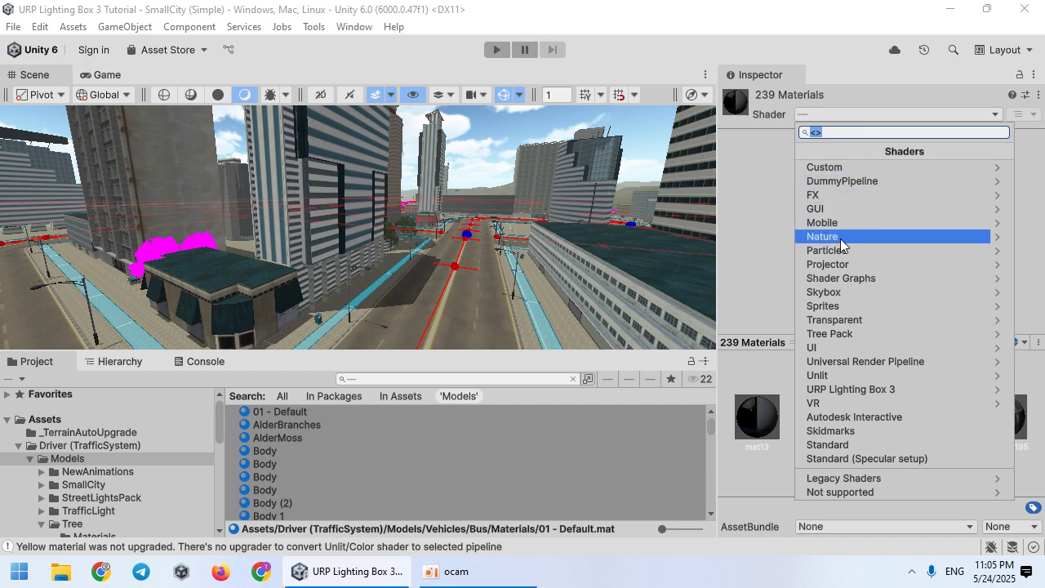
{"action": "key", "text": "Escape"}
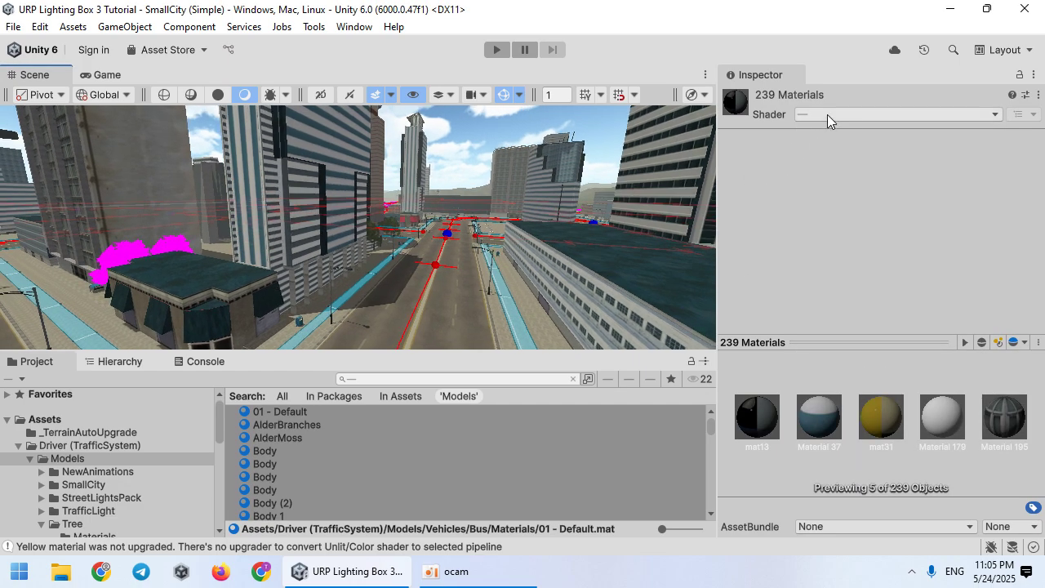
Look around the city scene, then play-test it in a maximized Game view to check the character and vehicle materials, and stop playing.
{"action": "right_click_drag", "start_coordinate": [564, 242], "coordinate": [484, 251]}
{"action": "key", "text": "w"}
{"action": "key", "text": "s"}
{"action": "left_click", "coordinate": [124, 80]}
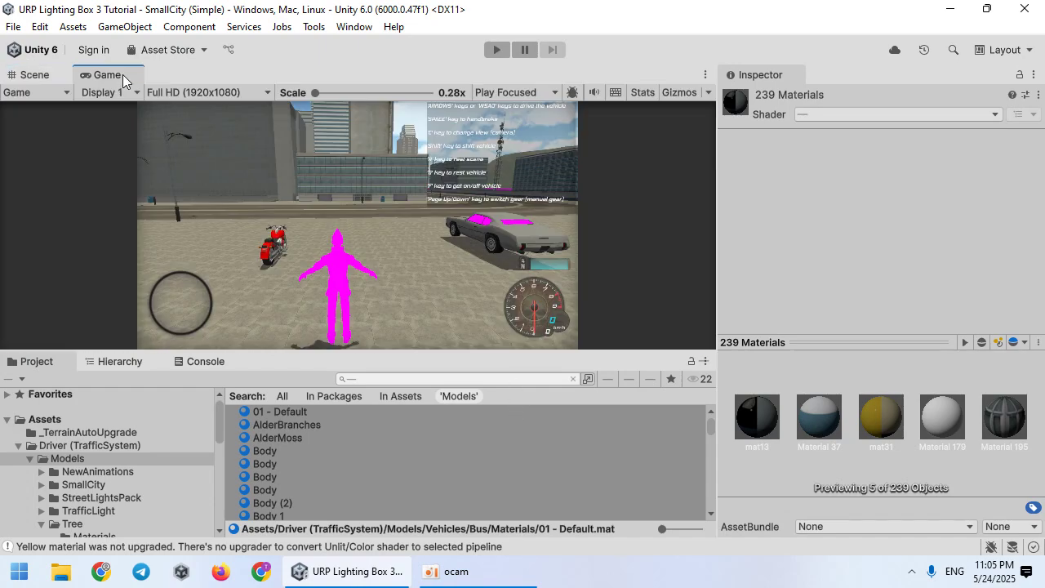
{"action": "double_click", "coordinate": [123, 75]}
{"action": "left_click", "coordinate": [496, 50]}
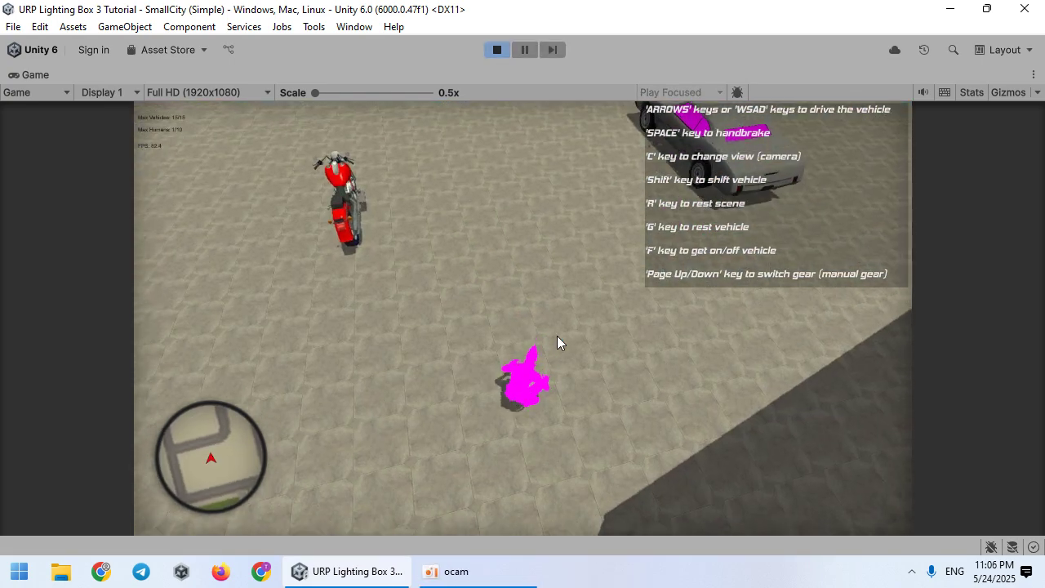
{"action": "key", "text": "w"}
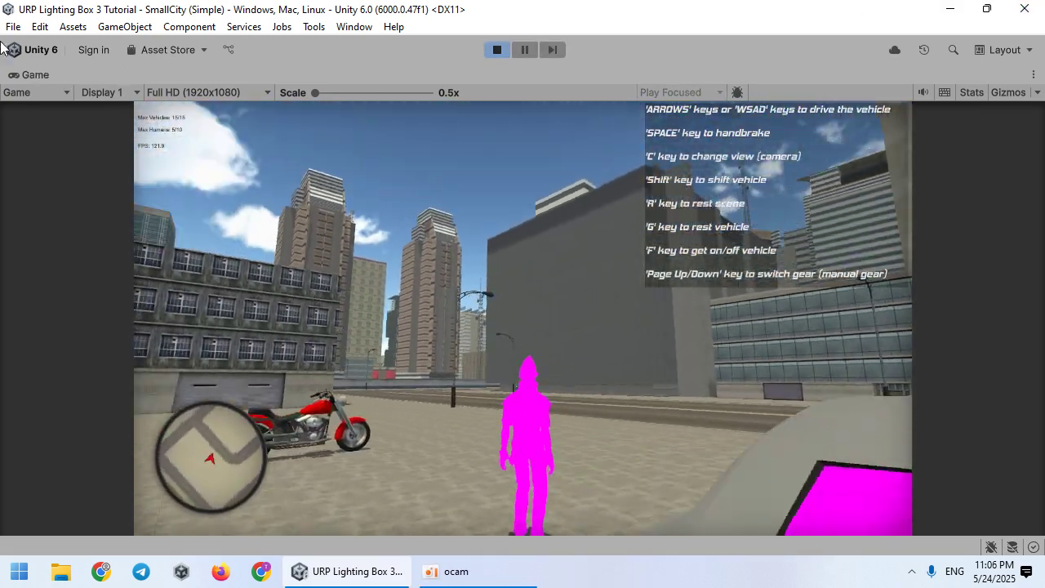
{"action": "key", "text": "w"}
{"action": "key", "text": "w"}
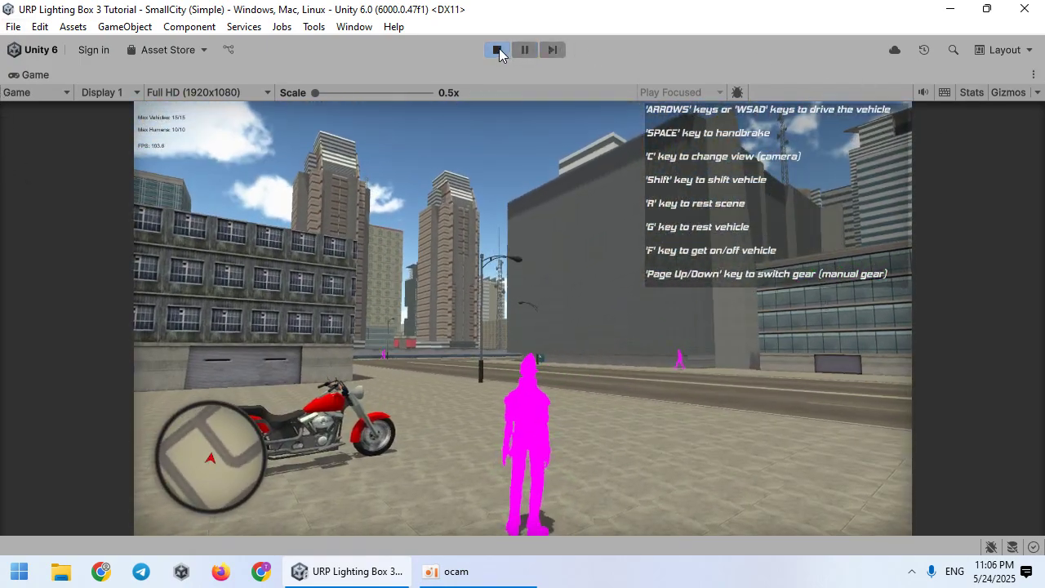
{"action": "left_click", "coordinate": [497, 50]}
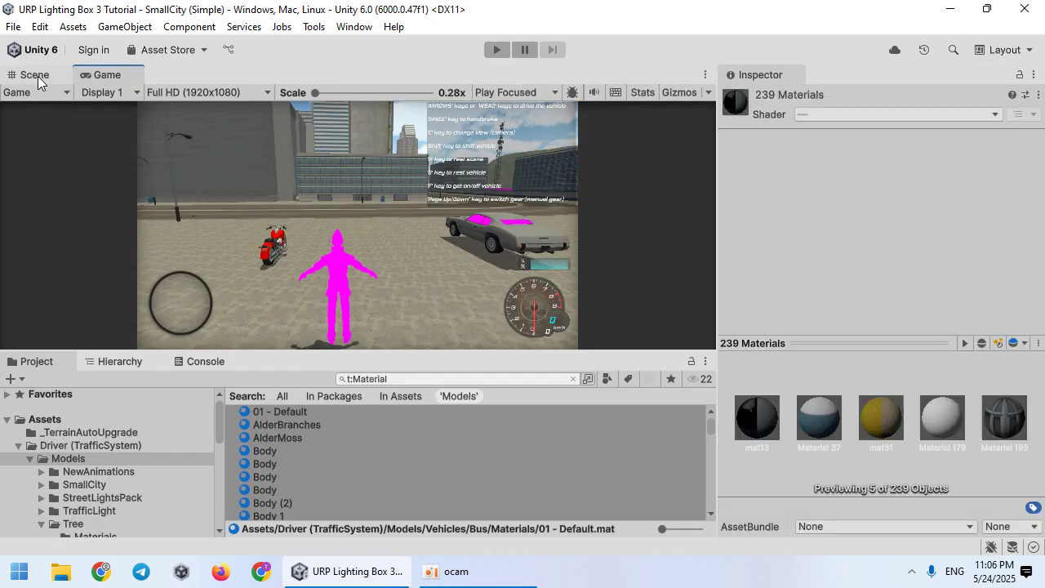
Focus the scene view on the Main Camera's surroundings and select the player character's EthanBody mesh.
{"action": "left_click", "coordinate": [124, 361]}
{"action": "double_click", "coordinate": [82, 434]}
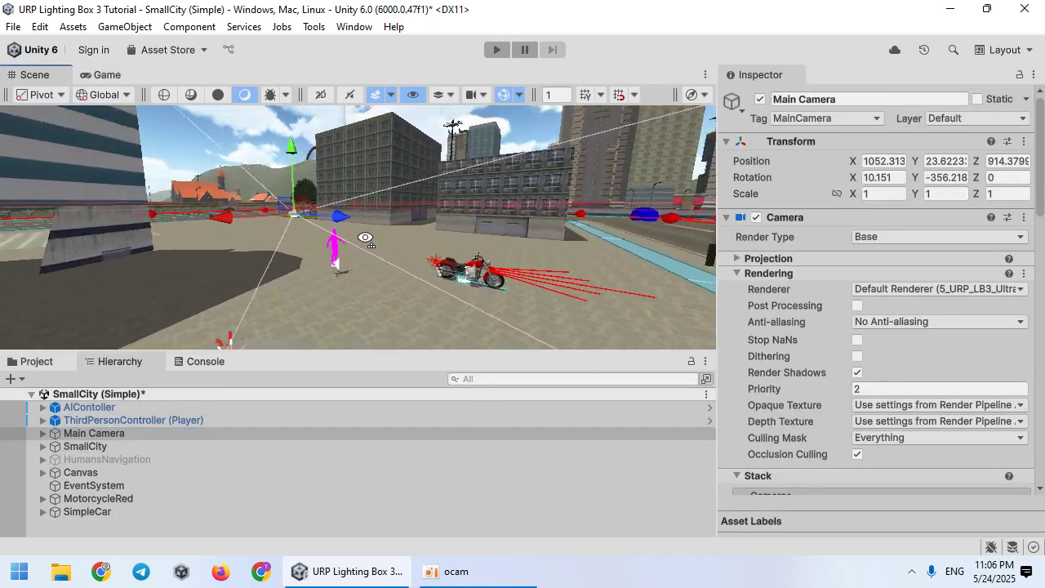
{"action": "left_click", "coordinate": [285, 240]}
{"action": "left_click", "coordinate": [286, 239]}
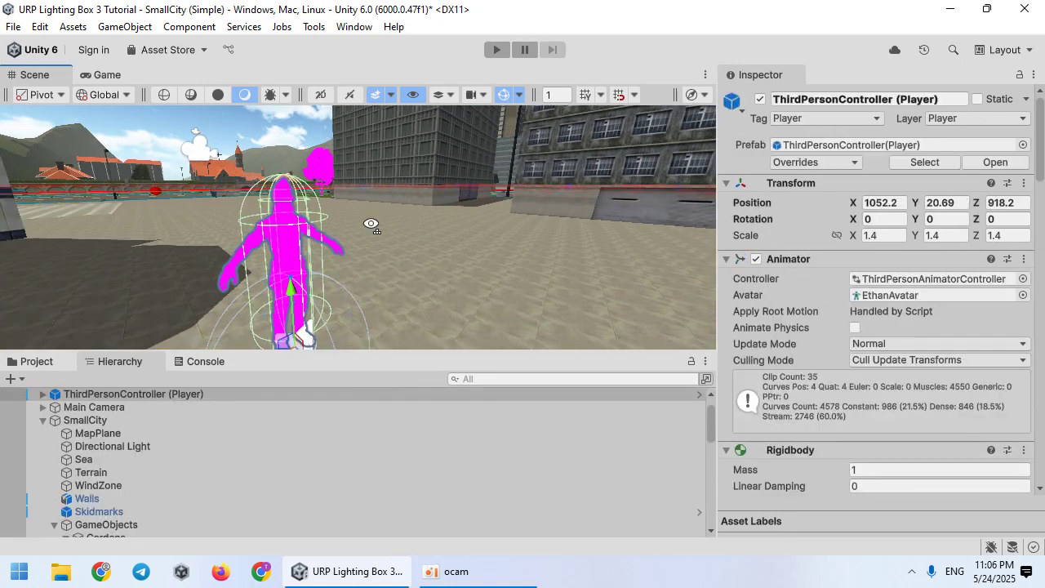
{"action": "key", "text": "f"}
{"action": "scroll", "coordinate": [741, 374], "scroll_direction": "down", "scroll_amount": 3}
{"action": "left_click", "coordinate": [370, 237]}
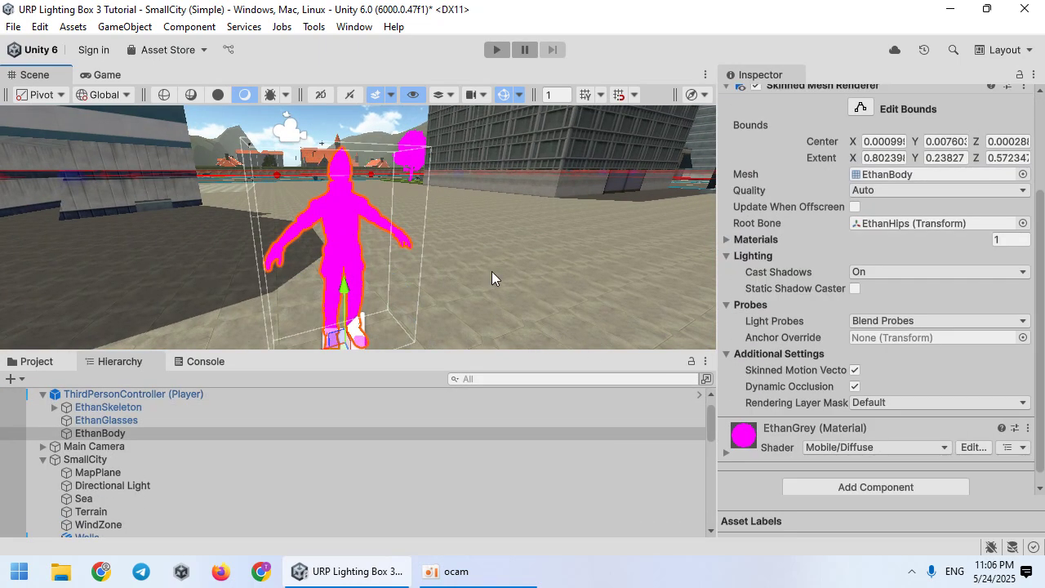
Change the EthanGrey material's shader to Universal Render Pipeline/Lit.
{"action": "left_click", "coordinate": [779, 438]}
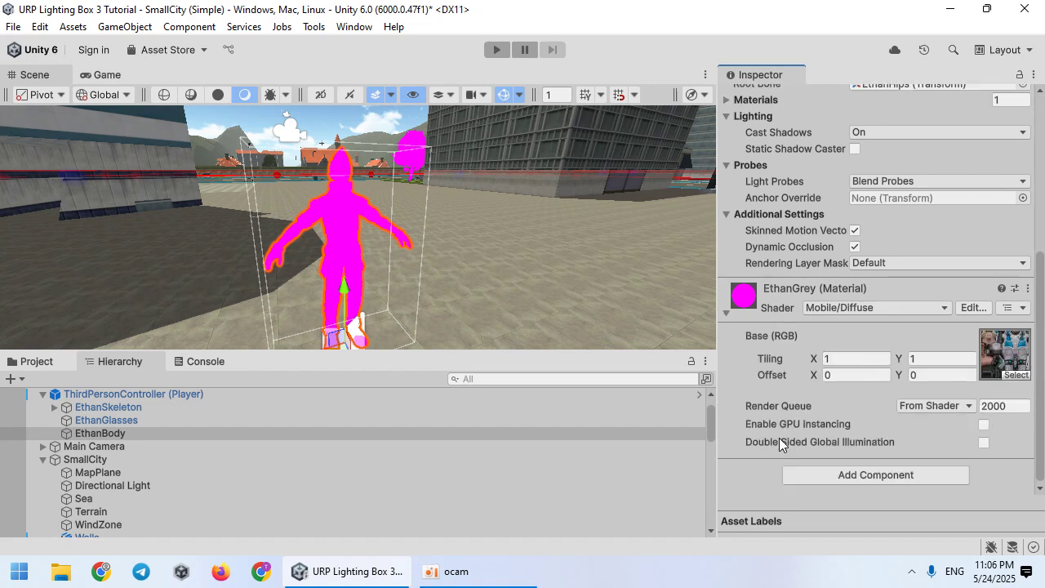
{"action": "left_click", "coordinate": [898, 307]}
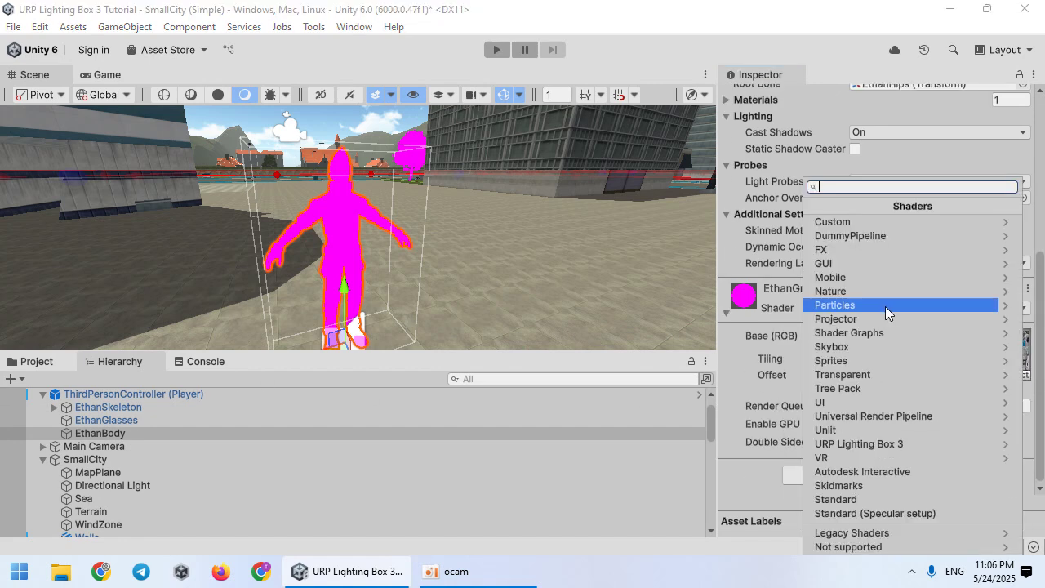
{"action": "left_click", "coordinate": [896, 414]}
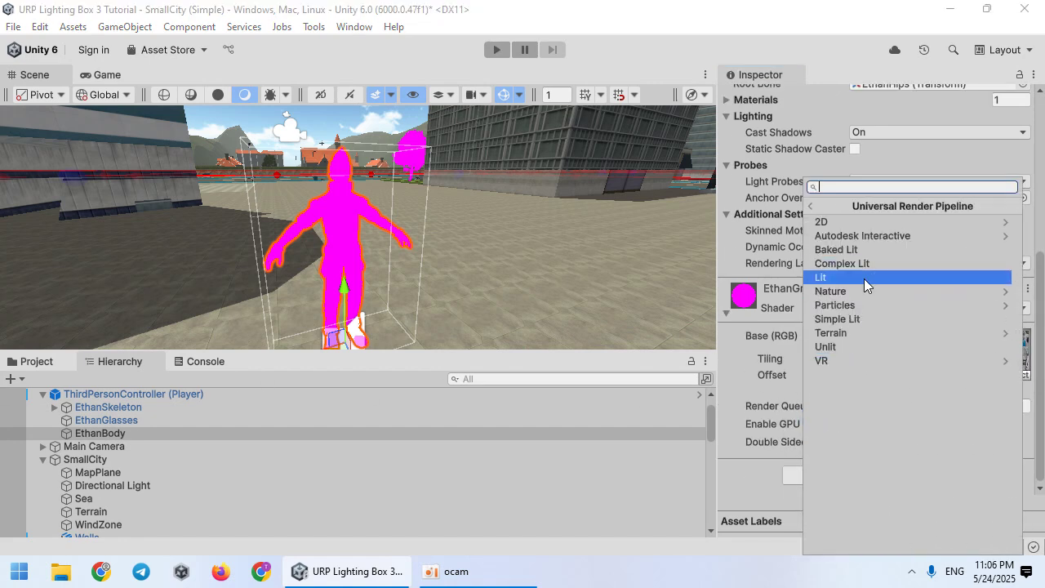
{"action": "left_click", "coordinate": [864, 278]}
Undo the shader change to locate the original texture, redo it, and assign EthanAlbedoSpecular as EthanGrey's Base Map.
{"action": "key", "text": "ctrl+z"}
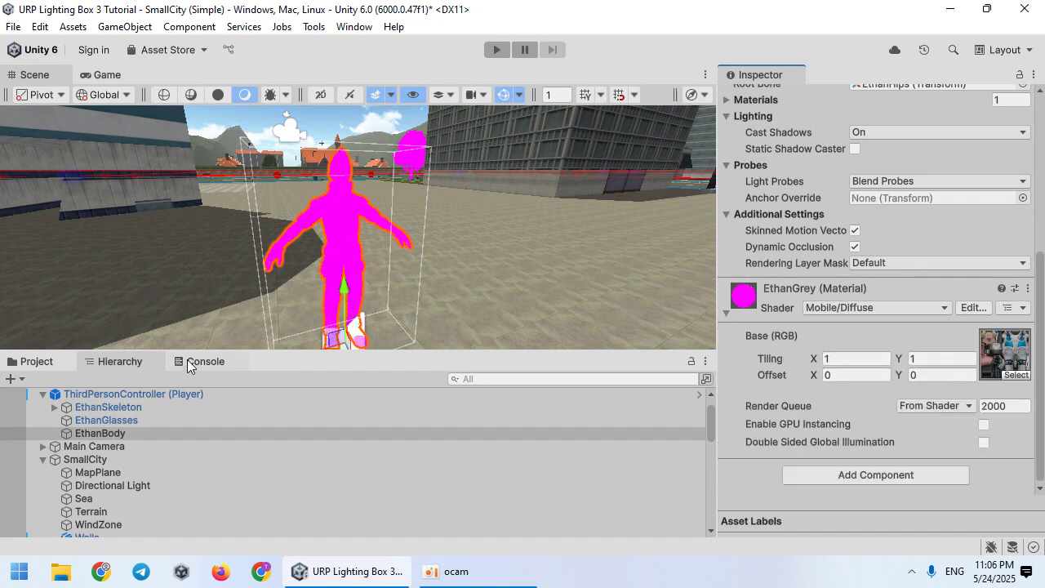
{"action": "left_click", "coordinate": [37, 361]}
{"action": "left_click", "coordinate": [1022, 359]}
{"action": "key", "text": "ctrl+y"}
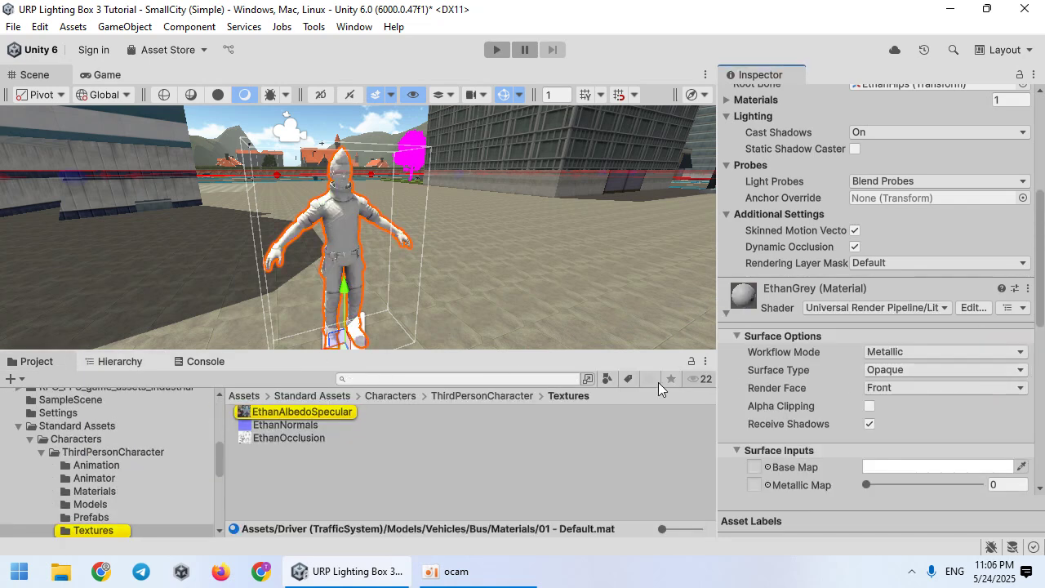
{"action": "left_click_drag", "start_coordinate": [389, 410], "coordinate": [768, 472]}
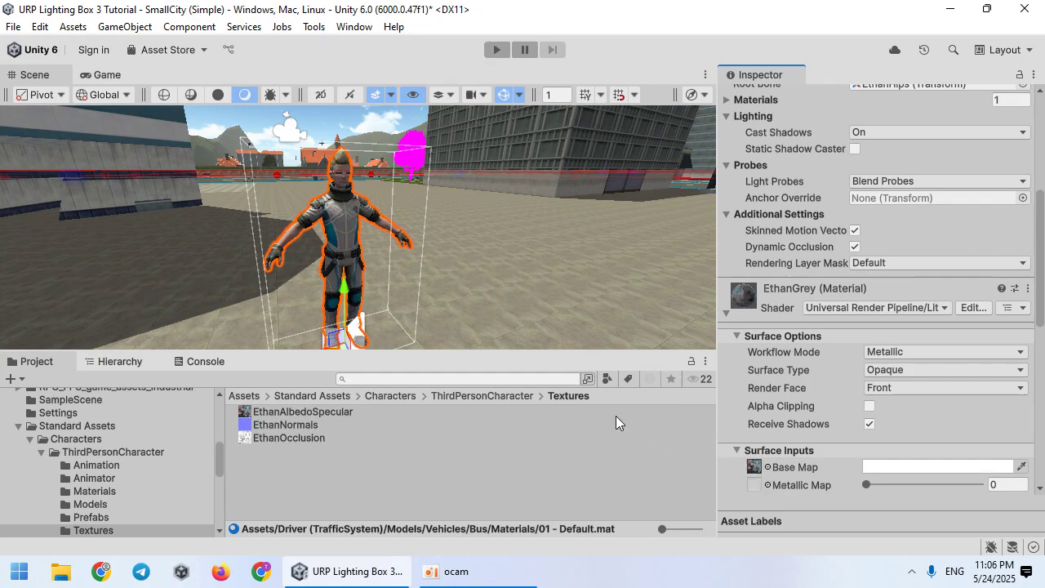
Switch the car door's Glass material to Universal Render Pipeline/Lit, with Smoothness 1 and Metallic raised to the maximum.
{"action": "right_click_drag", "start_coordinate": [618, 327], "coordinate": [404, 270]}
{"action": "left_click", "coordinate": [404, 271]}
{"action": "left_click", "coordinate": [734, 446]}
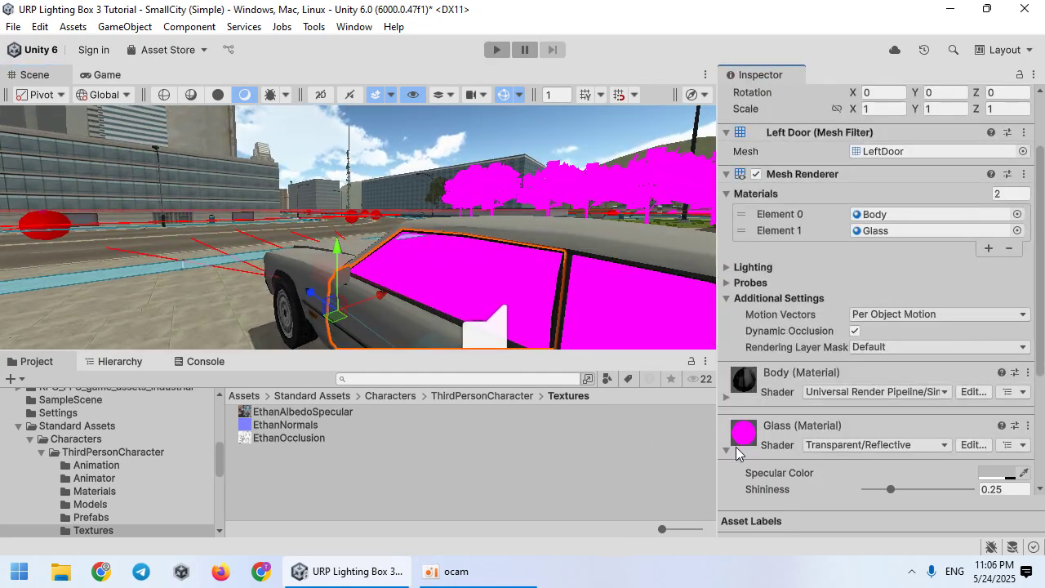
{"action": "scroll", "coordinate": [736, 446], "scroll_direction": "down", "scroll_amount": 2}
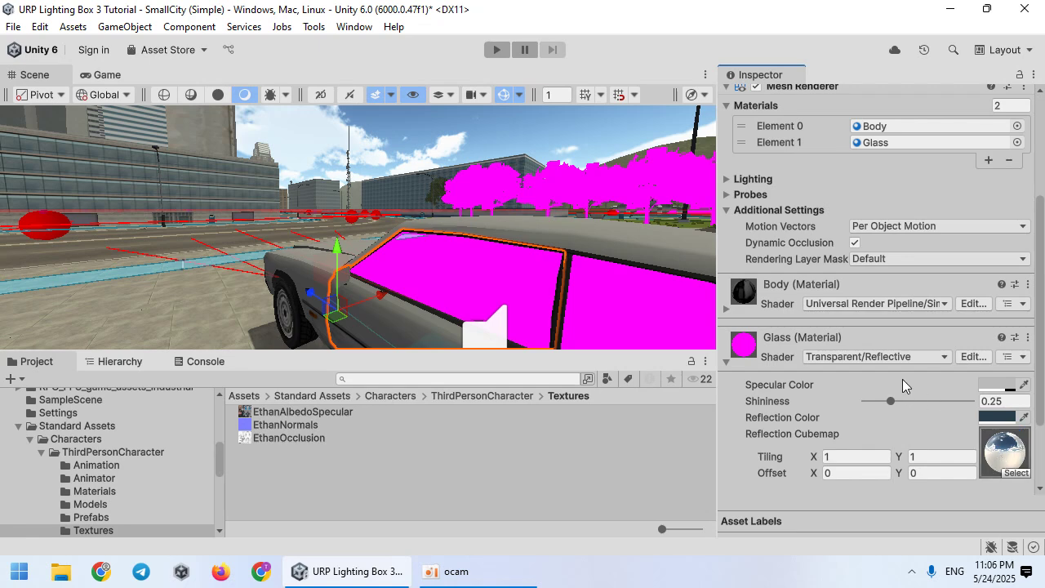
{"action": "left_click", "coordinate": [880, 362]}
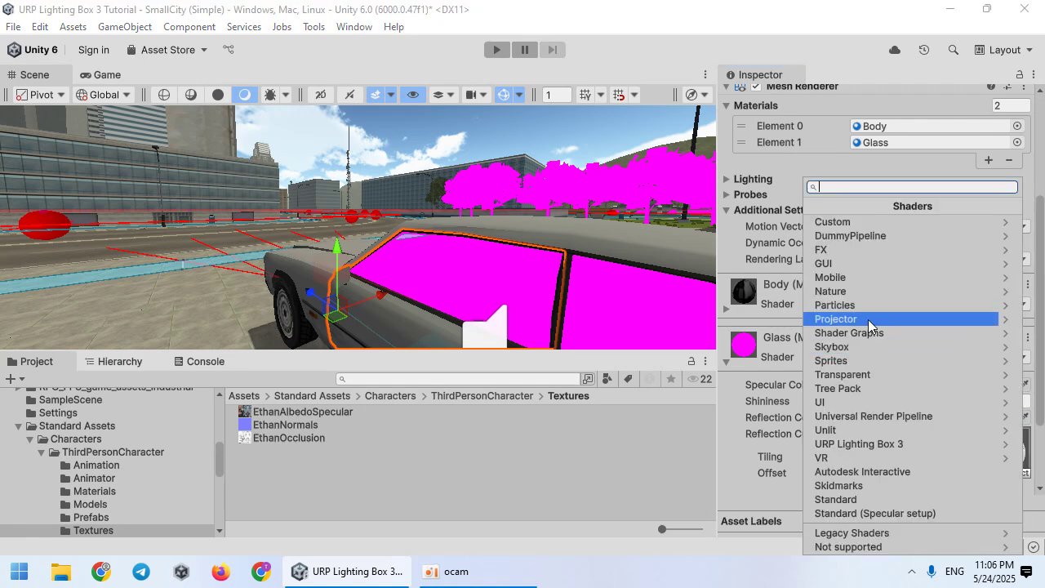
{"action": "left_click", "coordinate": [867, 415]}
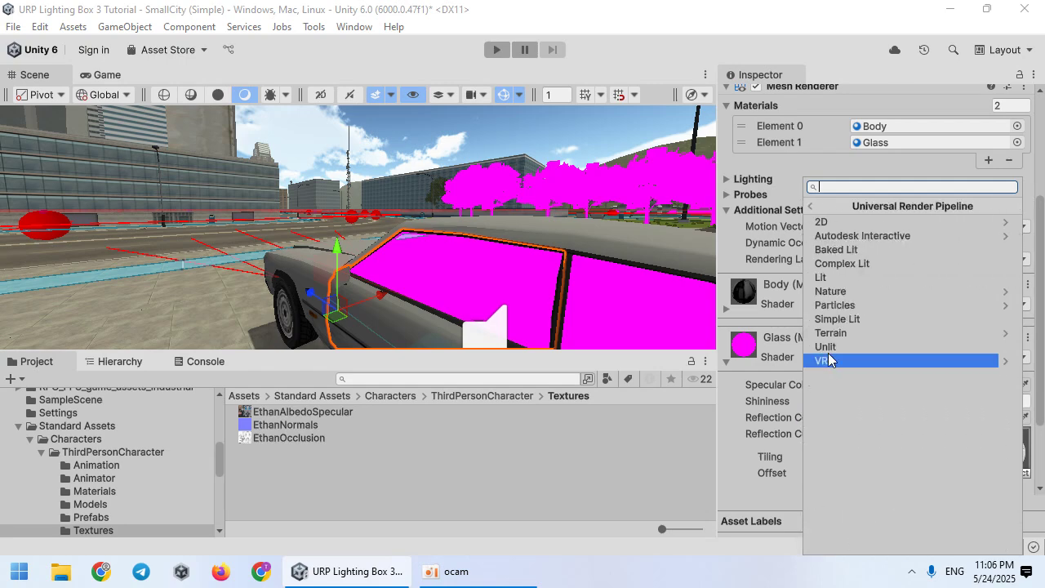
{"action": "left_click", "coordinate": [835, 277]}
{"action": "scroll", "coordinate": [865, 422], "scroll_direction": "down", "scroll_amount": 1}
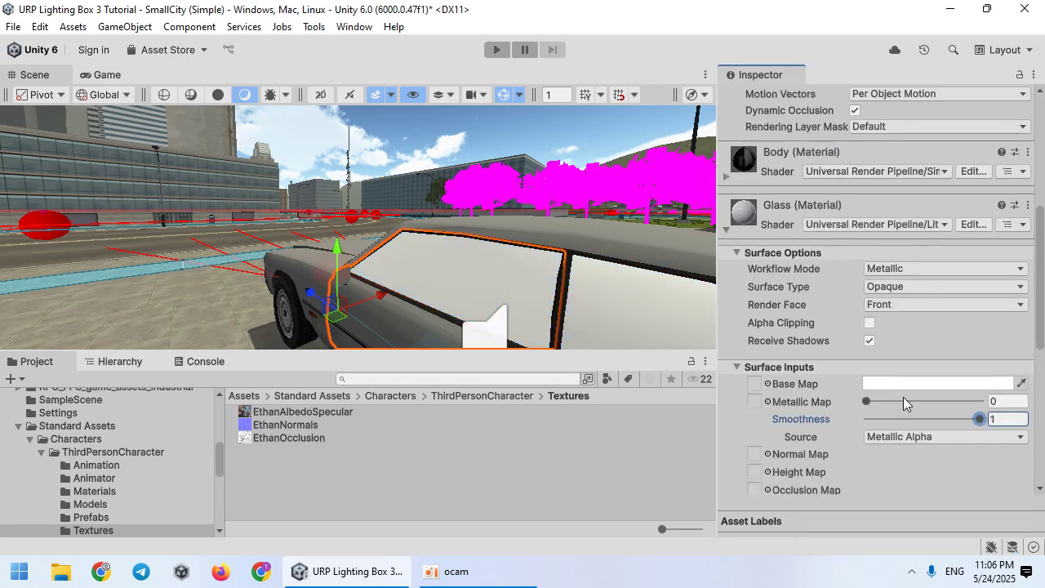
{"action": "left_click_drag", "start_coordinate": [903, 399], "coordinate": [984, 401]}
Select the terrain and set its Tree Distance to 0 in the terrain settings.
{"action": "right_click_drag", "start_coordinate": [658, 281], "coordinate": [499, 302]}
{"action": "left_click", "coordinate": [487, 309]}
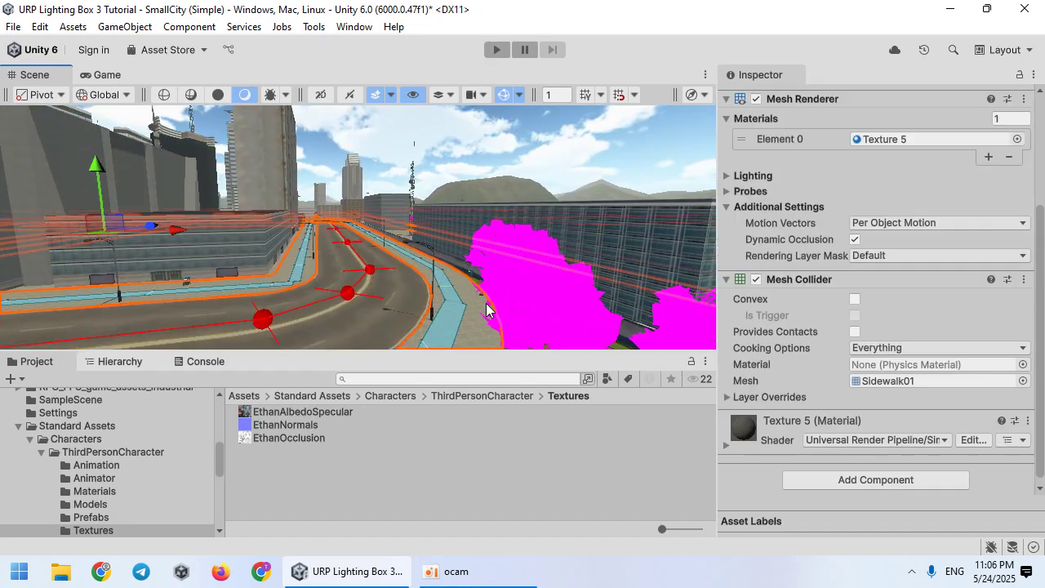
{"action": "right_click_drag", "start_coordinate": [437, 267], "coordinate": [574, 229]}
{"action": "left_click", "coordinate": [574, 229]}
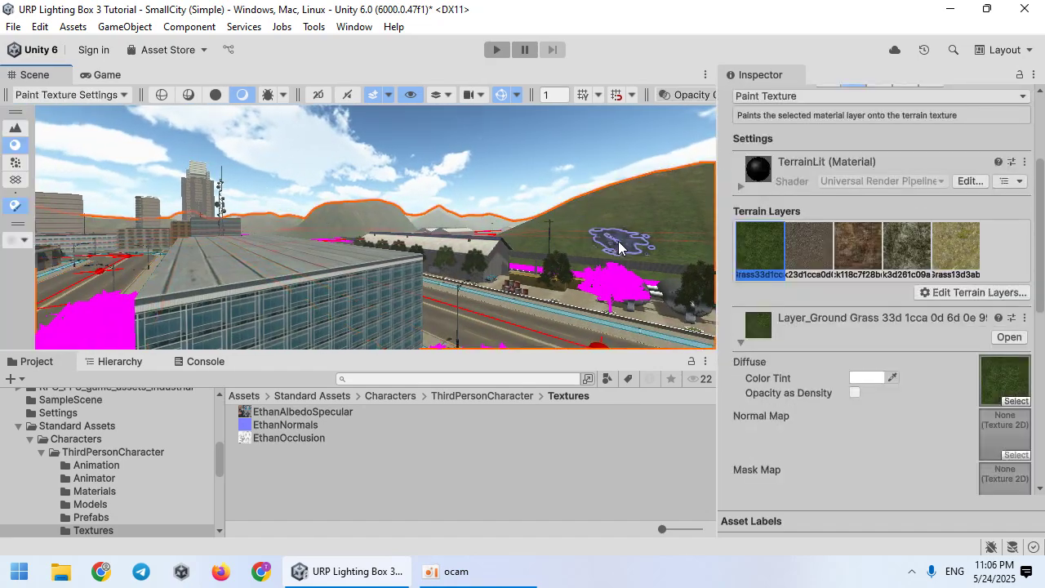
{"action": "scroll", "coordinate": [870, 216], "scroll_direction": "up", "scroll_amount": 3}
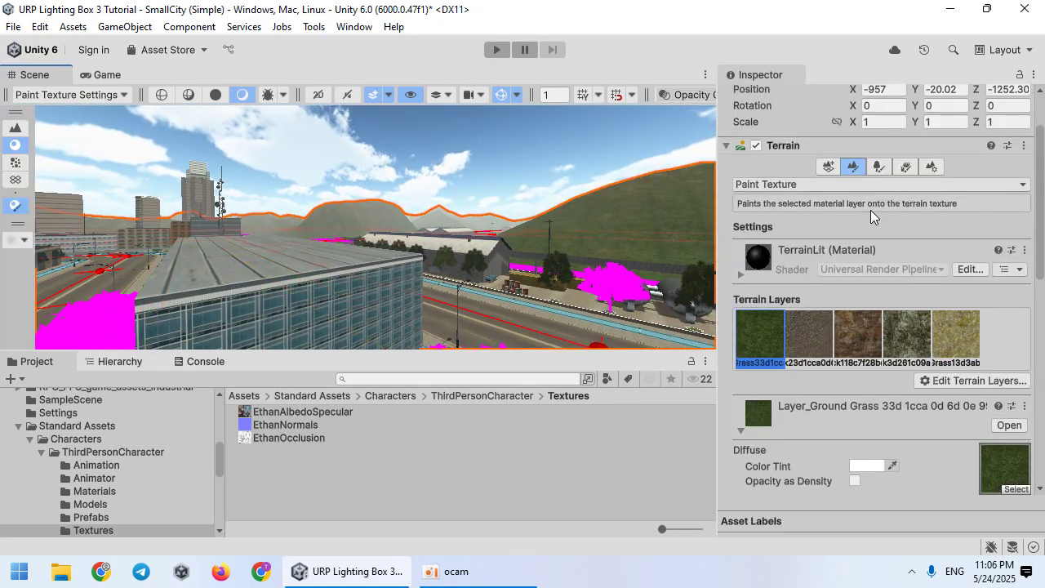
{"action": "left_click", "coordinate": [932, 166]}
{"action": "scroll", "coordinate": [861, 356], "scroll_direction": "down", "scroll_amount": 5}
{"action": "left_click_drag", "start_coordinate": [866, 403], "coordinate": [734, 398]}
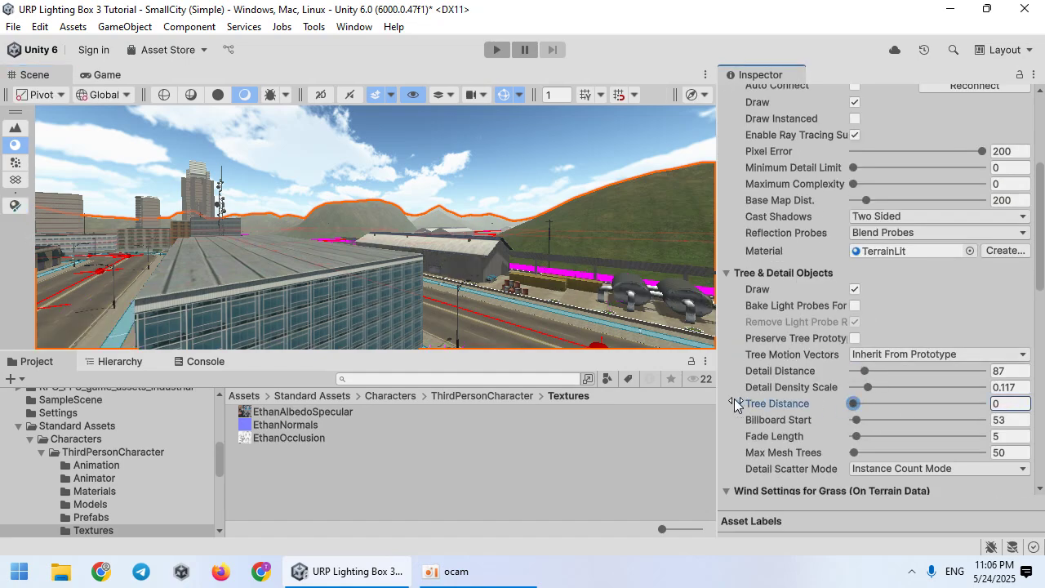
Select the magenta Walls object beside the grass, check its material slot, and deactivate the object.
{"action": "right_click_drag", "start_coordinate": [571, 245], "coordinate": [455, 267]}
{"action": "key", "text": "w"}
{"action": "scroll", "coordinate": [454, 267], "scroll_direction": "down", "scroll_amount": 3}
{"action": "left_click", "coordinate": [547, 243]}
{"action": "right_click_drag", "start_coordinate": [547, 241], "coordinate": [860, 194]}
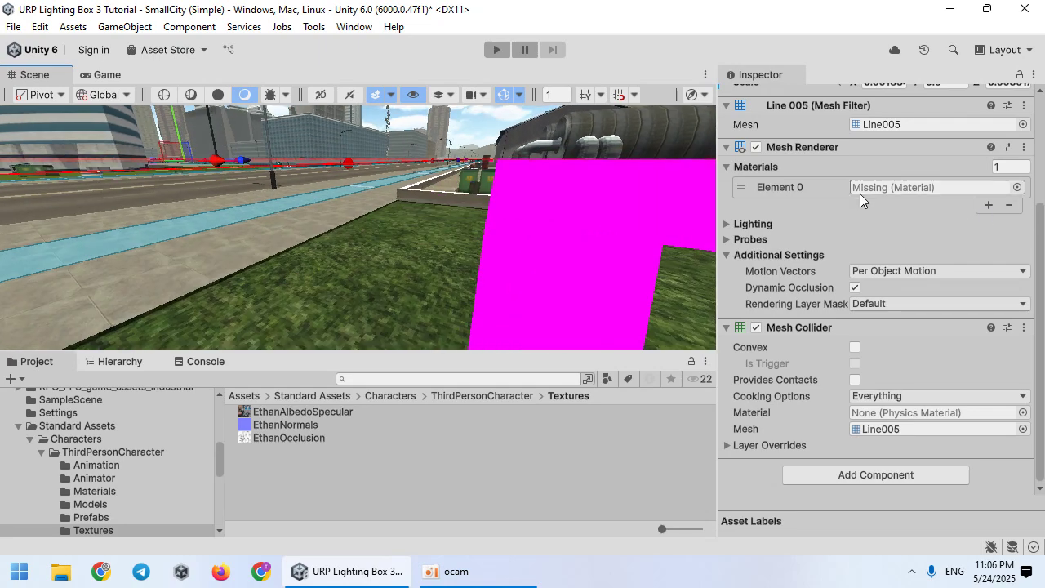
{"action": "right_click_drag", "start_coordinate": [470, 245], "coordinate": [383, 202]}
{"action": "left_click", "coordinate": [404, 208]}
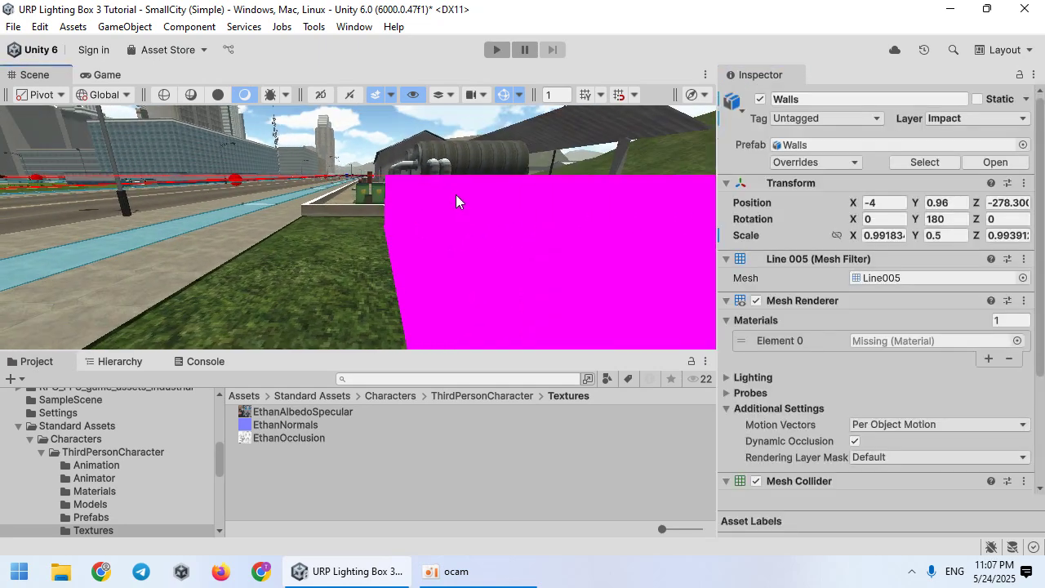
{"action": "scroll", "coordinate": [771, 398], "scroll_direction": "down", "scroll_amount": 4}
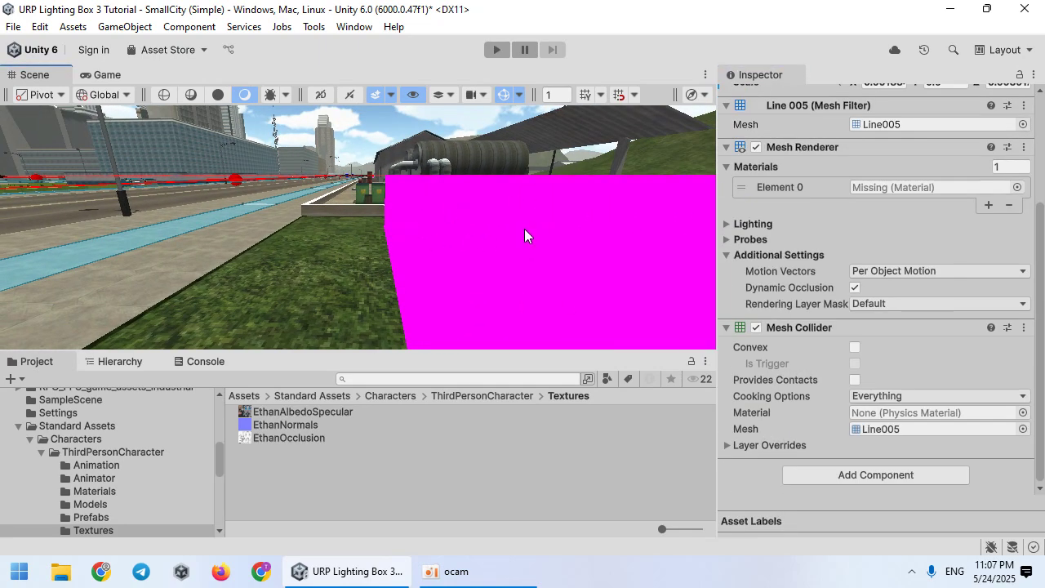
{"action": "scroll", "coordinate": [753, 146], "scroll_direction": "up", "scroll_amount": 4}
{"action": "left_click", "coordinate": [763, 98]}
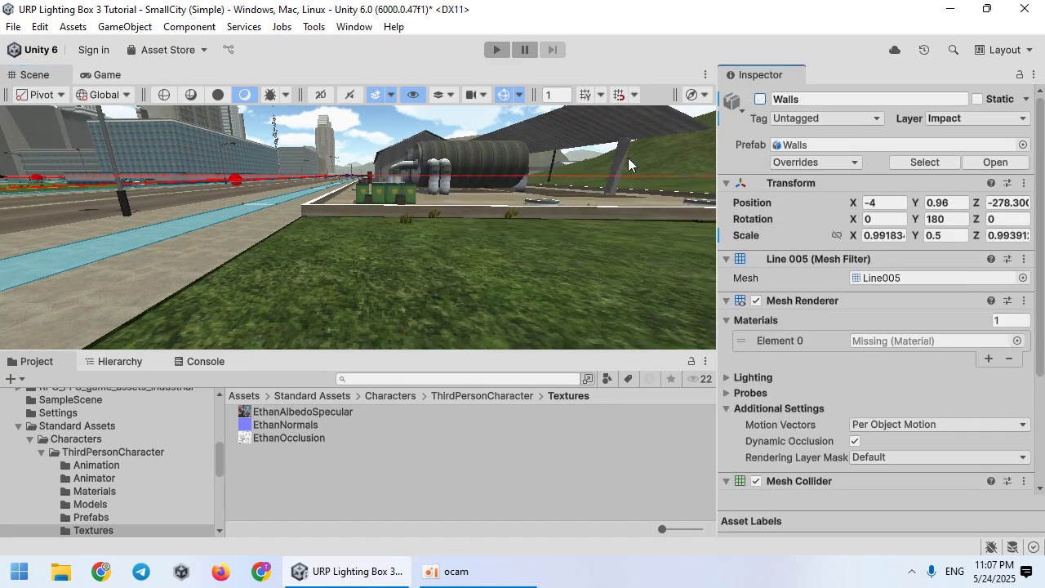
Examine the quality levels and the assigned Render Pipeline Asset in the project's Quality settings.
{"action": "right_click_drag", "start_coordinate": [628, 157], "coordinate": [269, 201]}
{"action": "key", "text": "w"}
{"action": "left_click", "coordinate": [36, 31]}
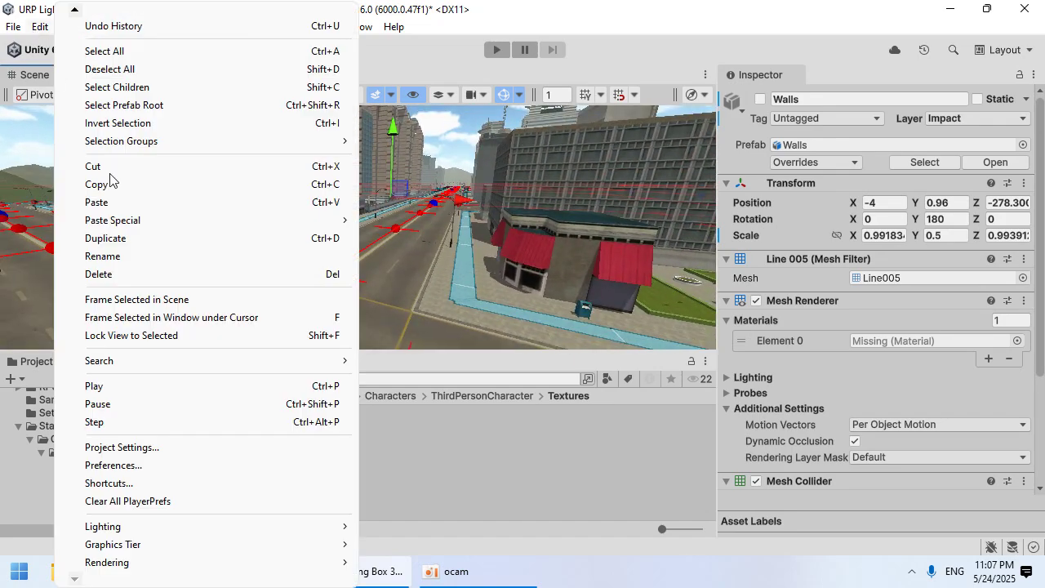
{"action": "left_click", "coordinate": [178, 447]}
{"action": "left_click", "coordinate": [474, 324]}
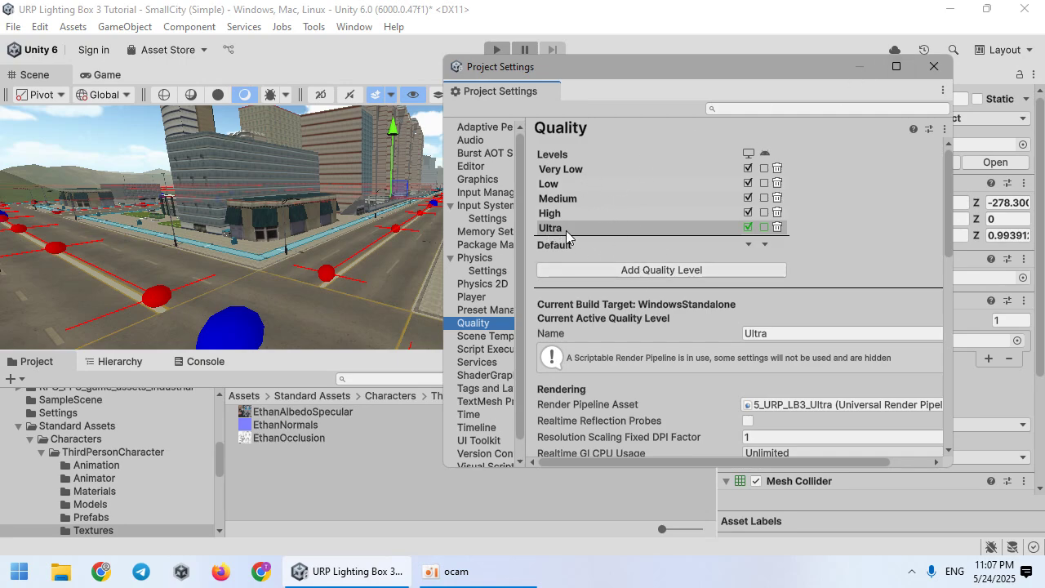
{"action": "left_click", "coordinate": [938, 67]}
{"action": "right_click_drag", "start_coordinate": [400, 237], "coordinate": [264, 356]}
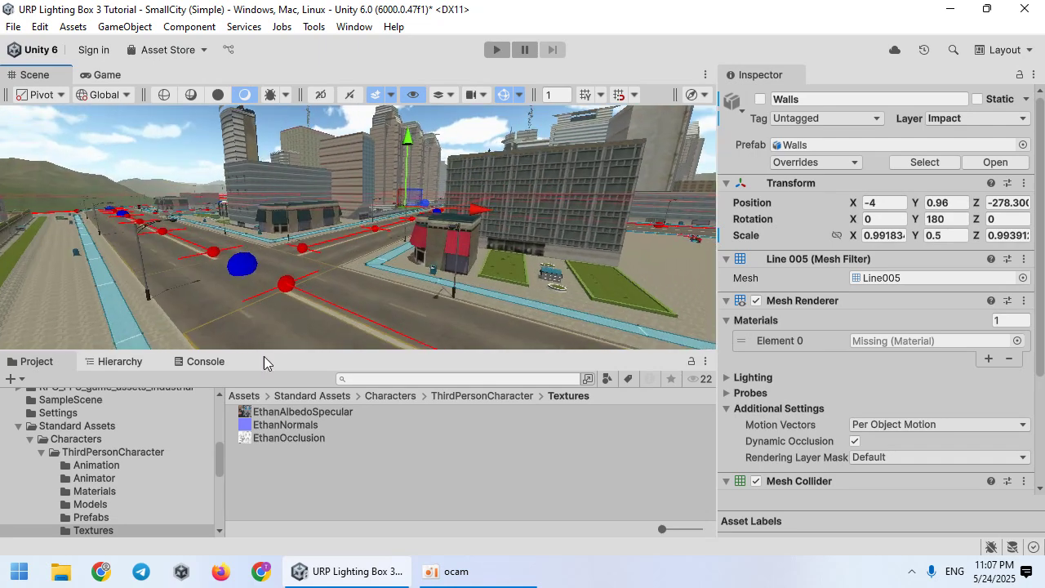
Check the console, select Building36, and fix the import settings of the texture used as a normal map.
{"action": "left_click", "coordinate": [202, 363]}
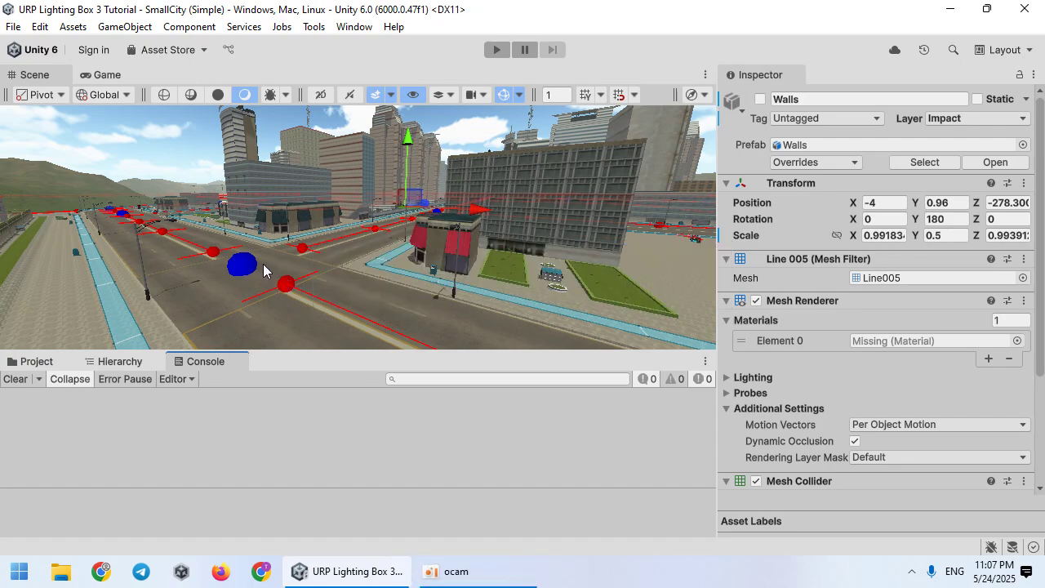
{"action": "left_click", "coordinate": [469, 163]}
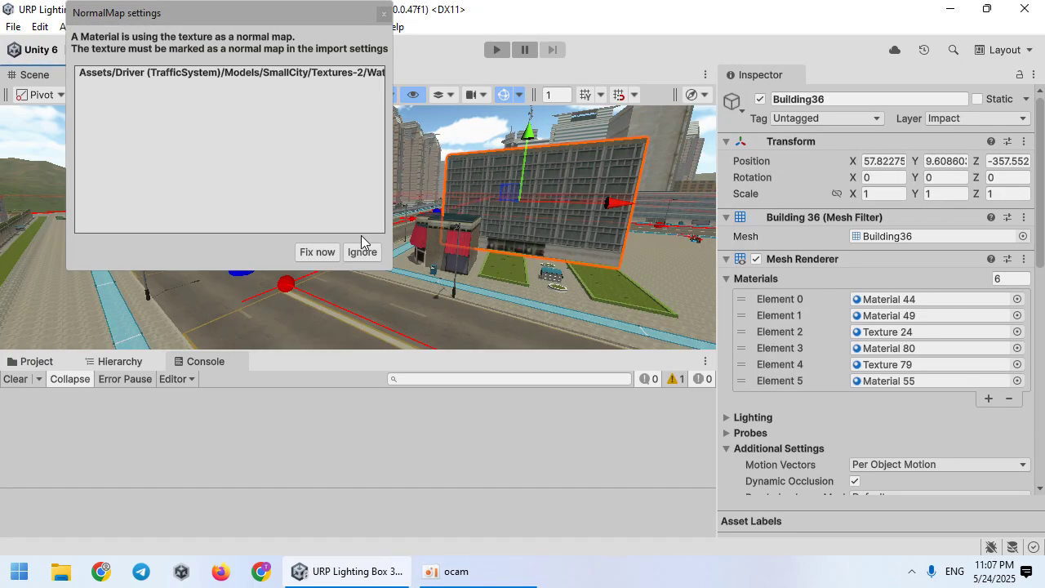
{"action": "left_click", "coordinate": [317, 251]}
Add a Reflection Probe and move it over the city road at about X 986.9, Y 29.7, Z 937.3.
{"action": "right_click_drag", "start_coordinate": [343, 237], "coordinate": [425, 212]}
{"action": "left_click", "coordinate": [139, 26]}
{"action": "mouse_move", "coordinate": [253, 154]}
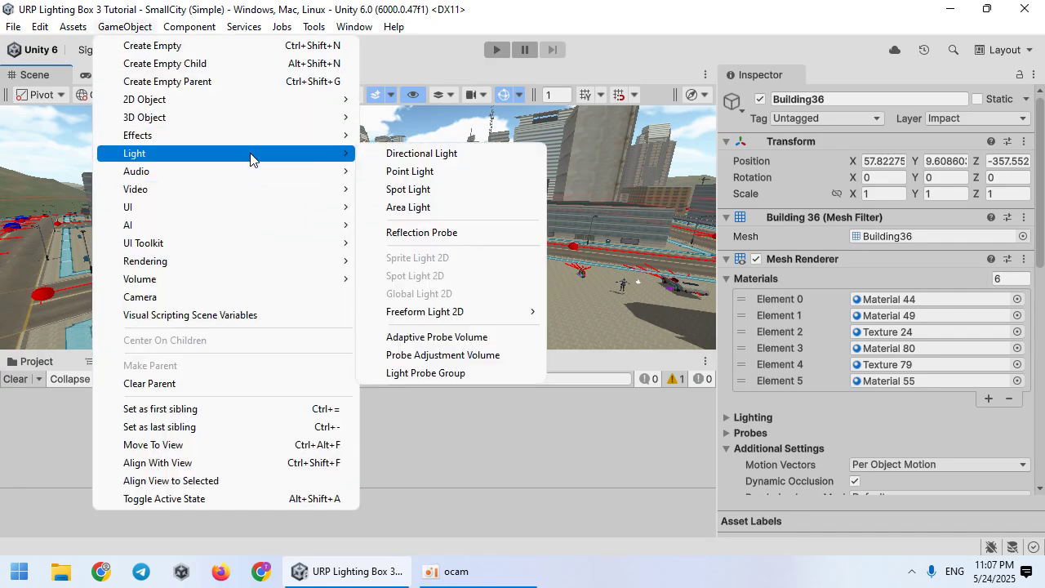
{"action": "left_click", "coordinate": [409, 234]}
{"action": "right_click_drag", "start_coordinate": [481, 271], "coordinate": [503, 243]}
{"action": "left_click_drag", "start_coordinate": [537, 241], "coordinate": [312, 227]}
{"action": "right_click_drag", "start_coordinate": [312, 227], "coordinate": [351, 310]}
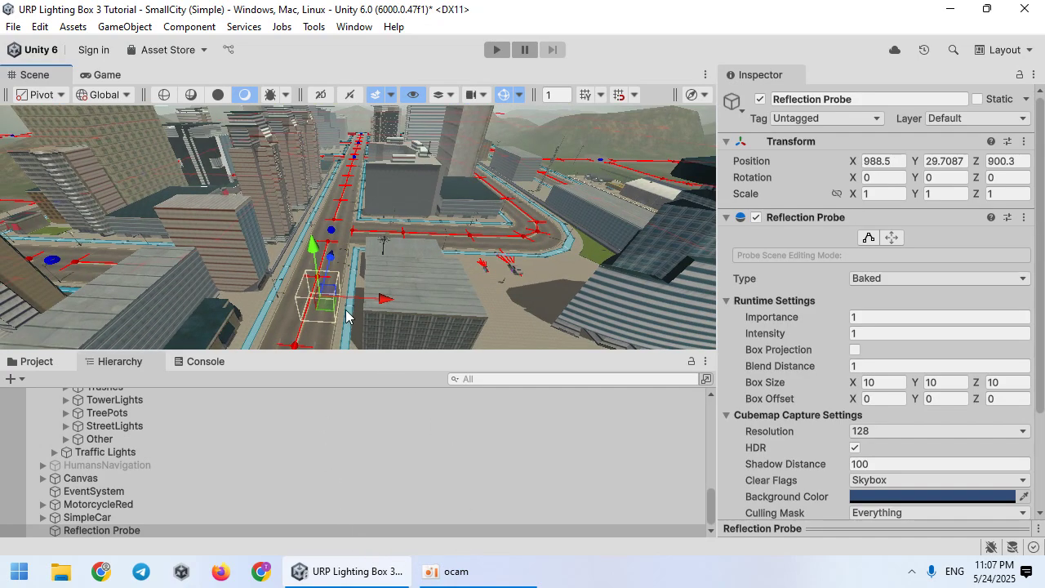
{"action": "left_click_drag", "start_coordinate": [338, 306], "coordinate": [345, 239]}
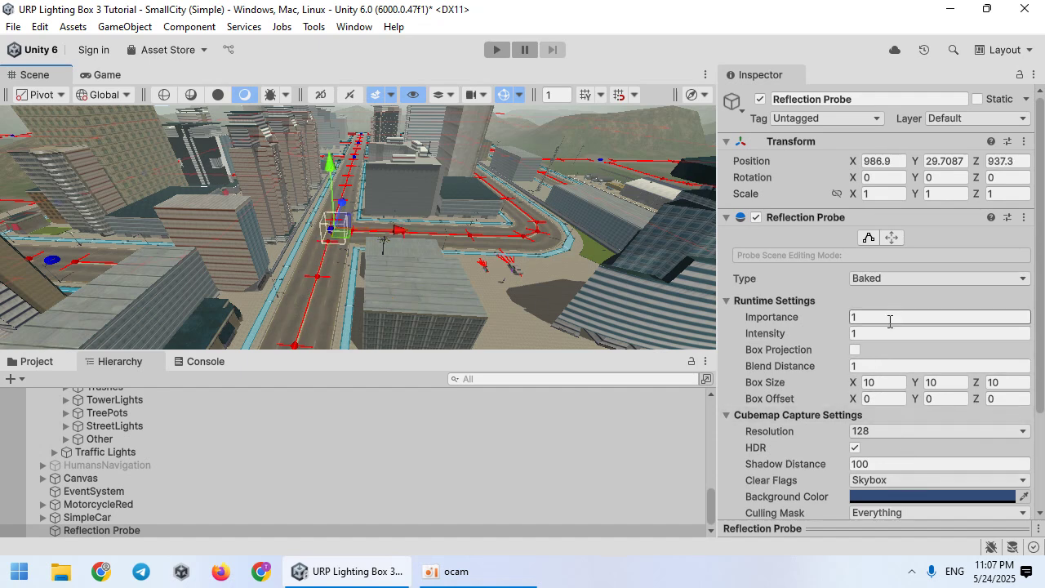
Set the Reflection Probe's Box Size to 100000 on X, Y and Z.
{"action": "scroll", "coordinate": [883, 360], "scroll_direction": "down", "scroll_amount": 3}
{"action": "type", "text": "000"}
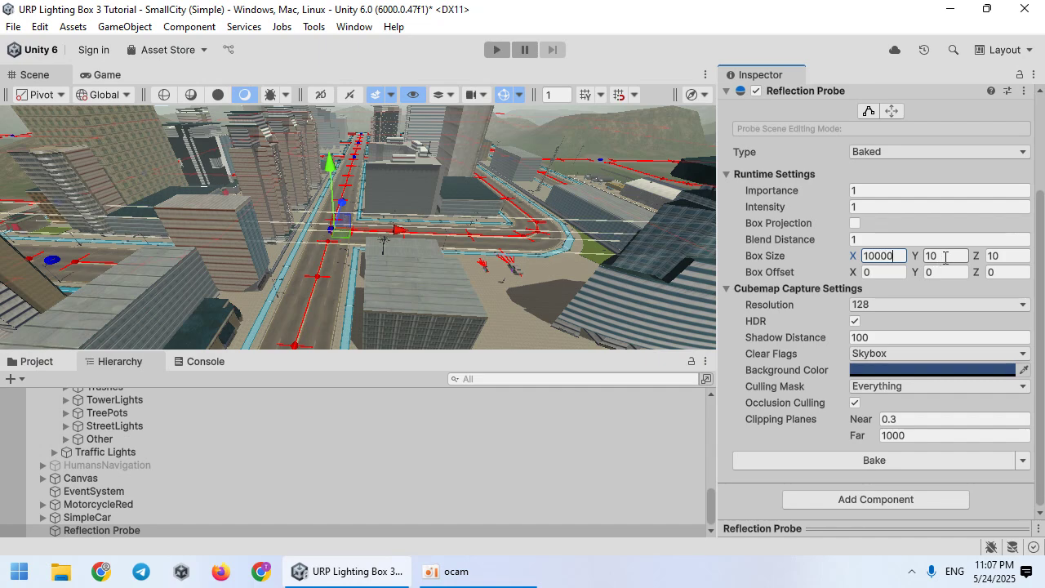
{"action": "type", "text": "0000"}
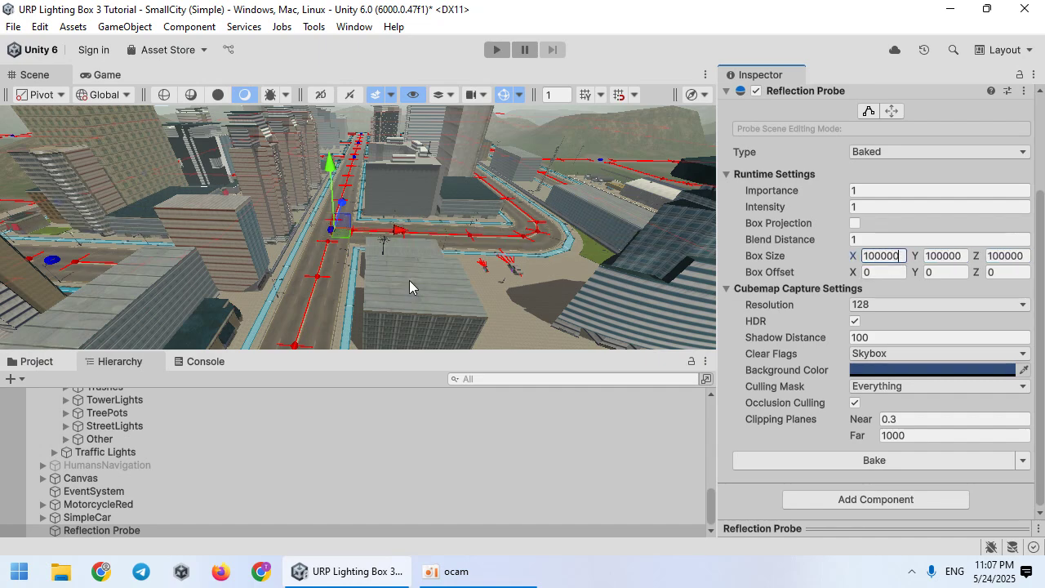
Open the URP Lighting Box 3 window for the SmallCity scene.
{"action": "right_click_drag", "start_coordinate": [410, 286], "coordinate": [384, 131]}
{"action": "left_click", "coordinate": [313, 27]}
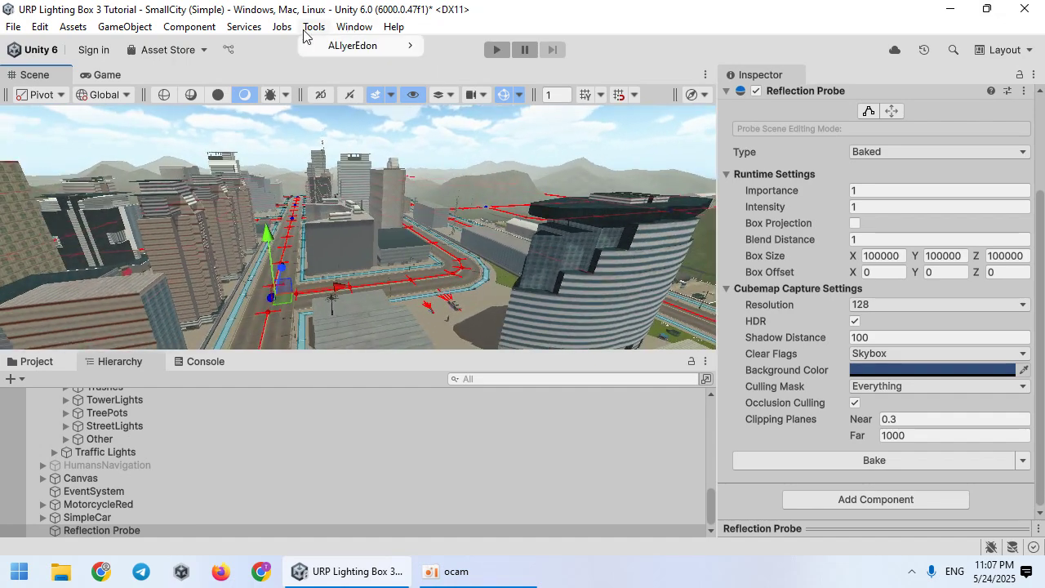
{"action": "mouse_move", "coordinate": [397, 54]}
{"action": "left_click", "coordinate": [490, 46]}
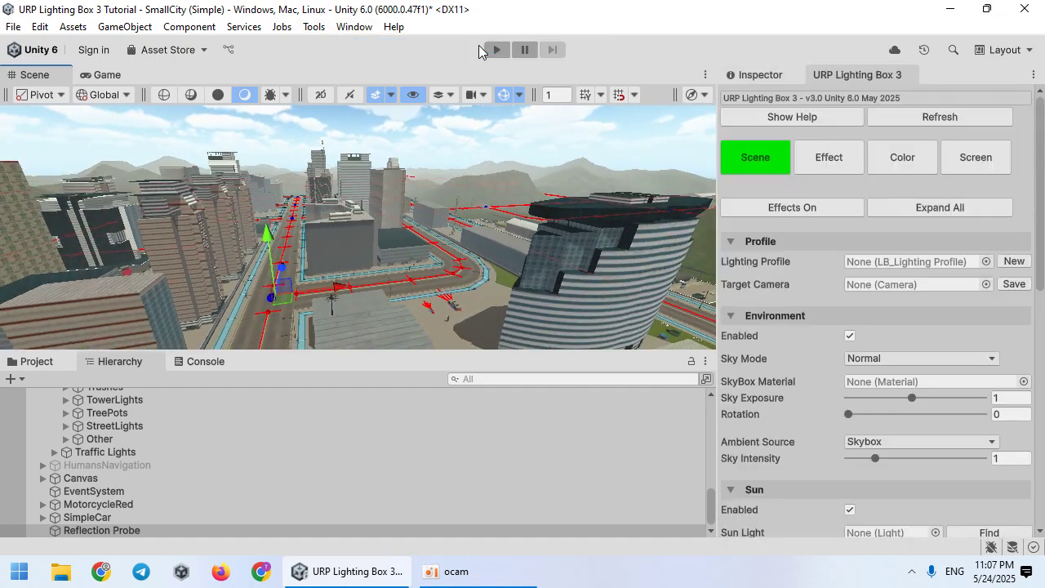
Create the lighting profile Lighting_Profile_SmallCity (Simple) in a new folder inside Driver (TrafficSystem)/Scenes.
{"action": "left_click", "coordinate": [1014, 262]}
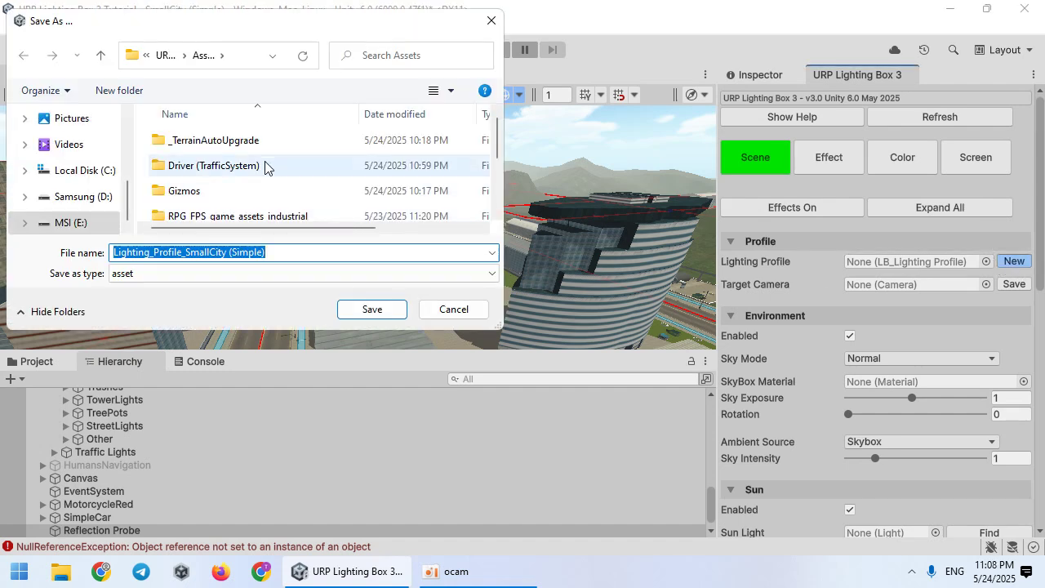
{"action": "double_click", "coordinate": [240, 166]}
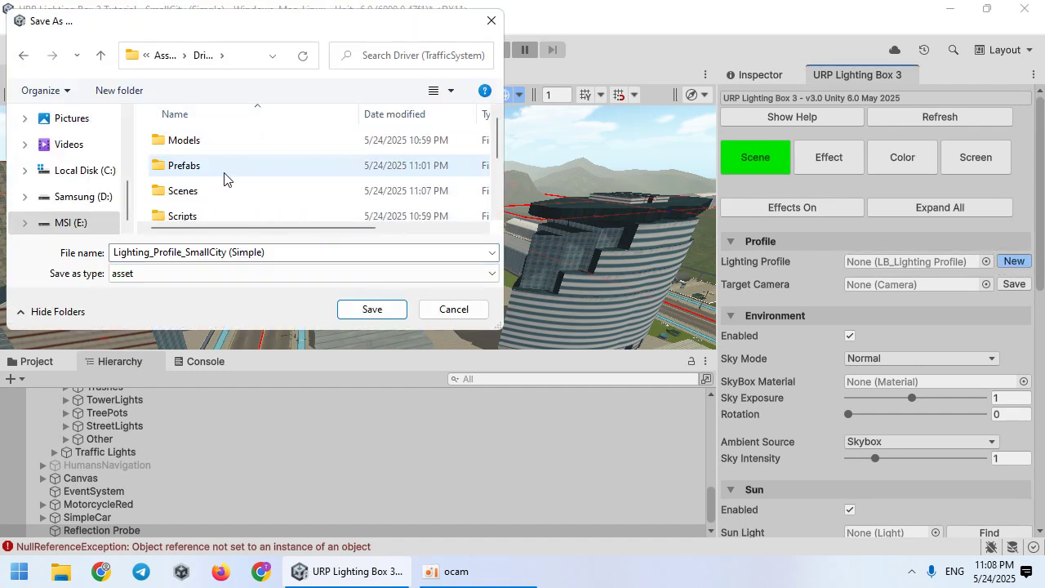
{"action": "double_click", "coordinate": [217, 192]}
{"action": "left_click", "coordinate": [134, 90]}
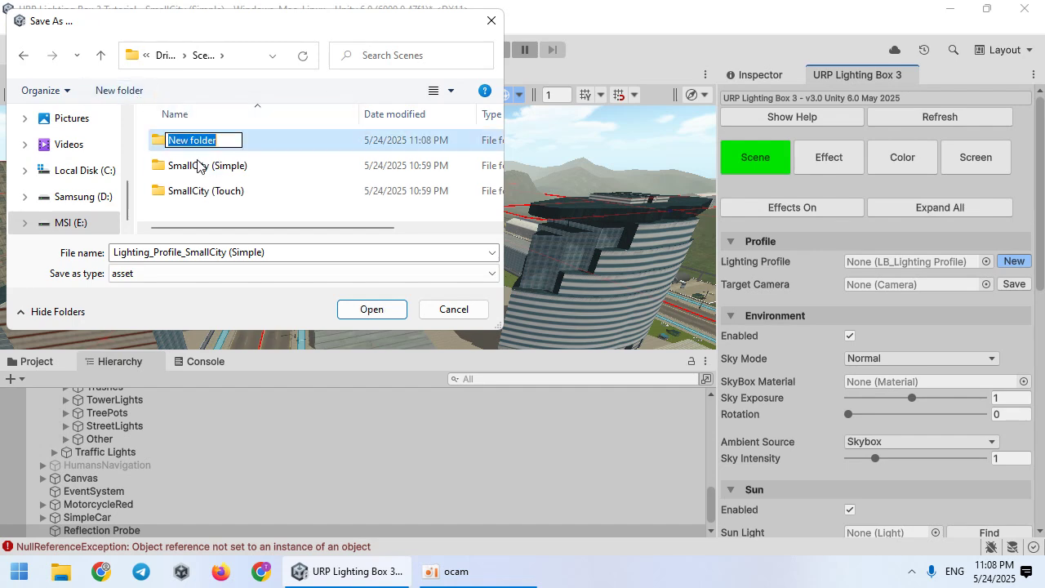
{"action": "double_click", "coordinate": [273, 140]}
{"action": "left_click", "coordinate": [357, 304]}
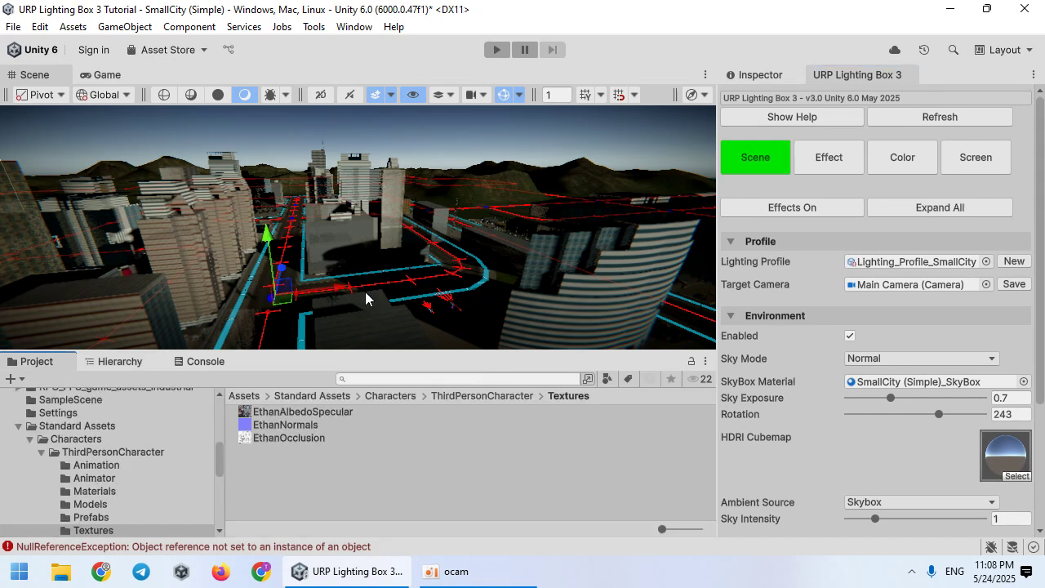
Locate the lighting profile asset and examine which generated assets the Scene and Environment lighting settings use.
{"action": "left_click", "coordinate": [870, 263]}
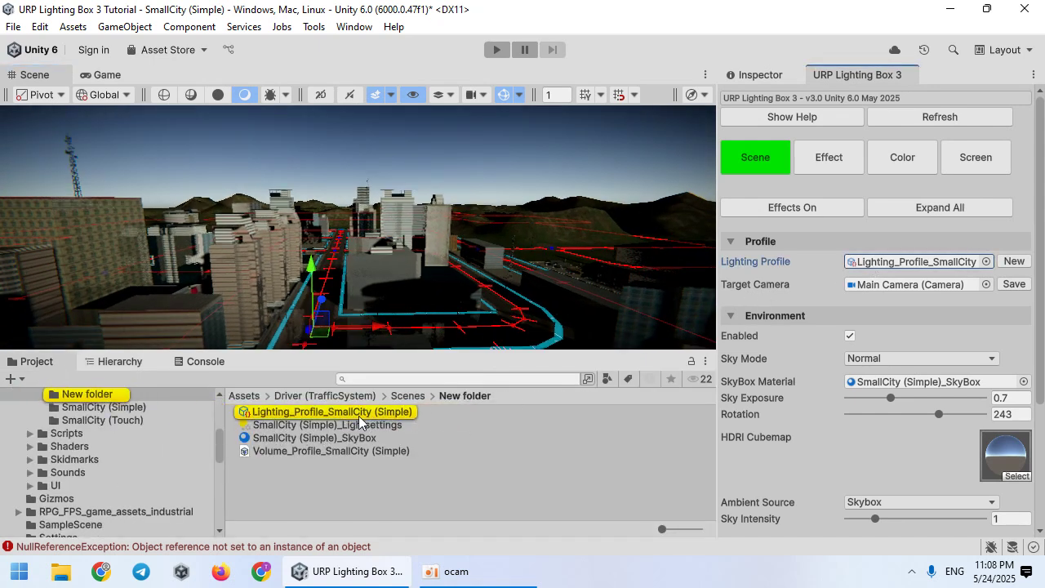
{"action": "left_click", "coordinate": [354, 27]}
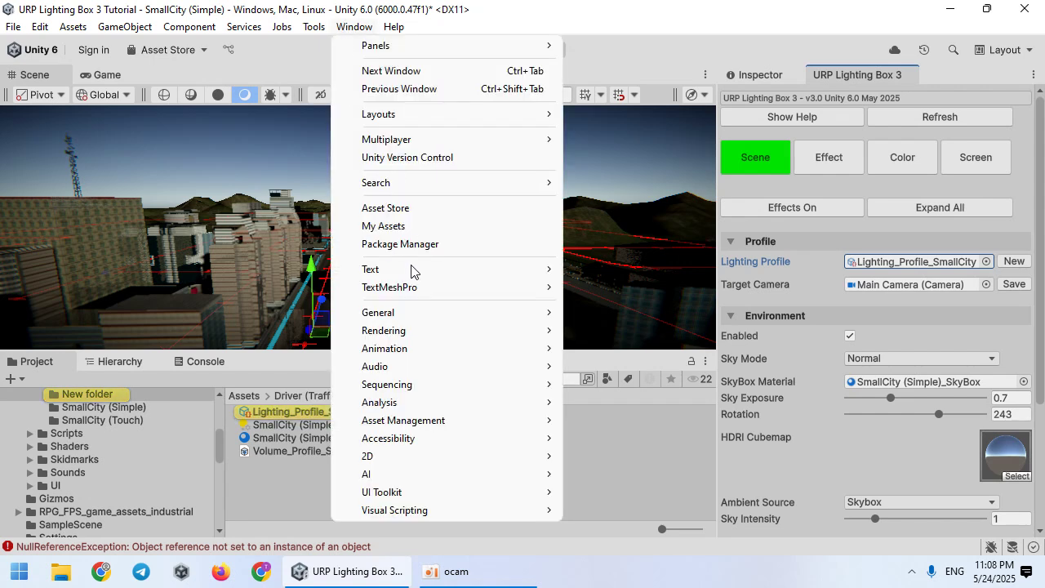
{"action": "mouse_move", "coordinate": [447, 330]}
{"action": "left_click", "coordinate": [581, 330]}
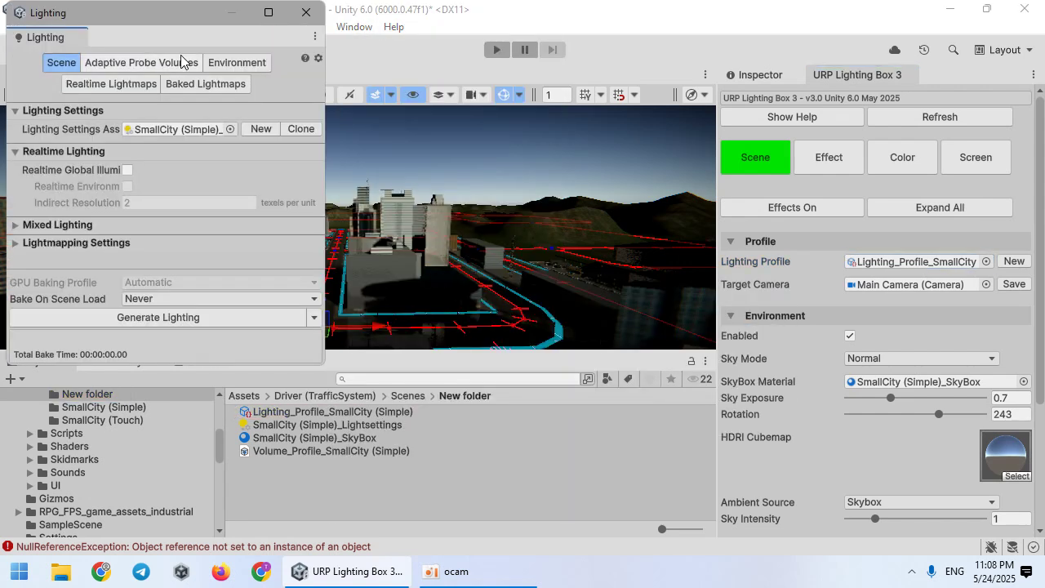
{"action": "left_click", "coordinate": [237, 63]}
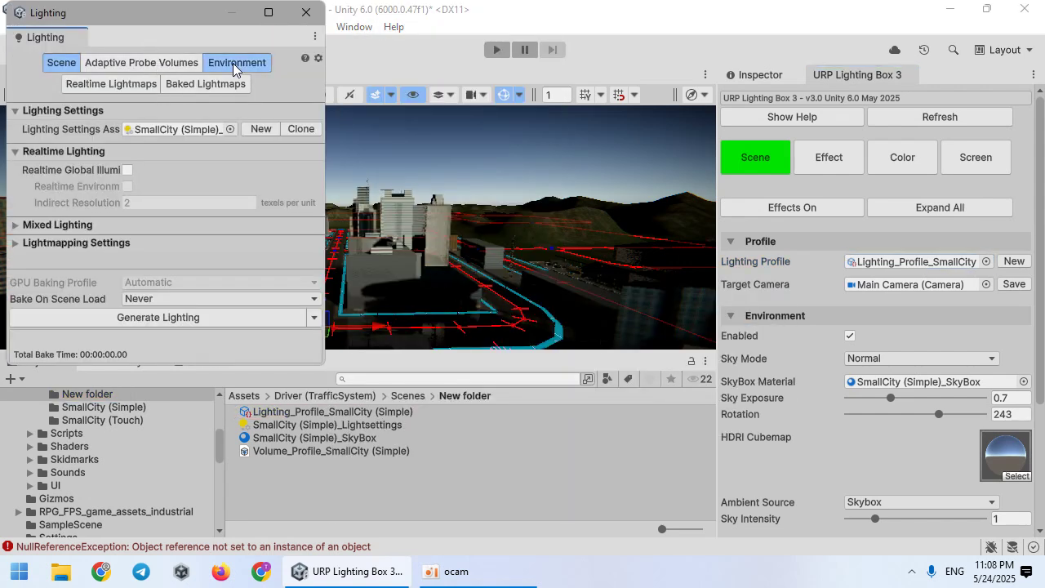
{"action": "left_click", "coordinate": [62, 63]}
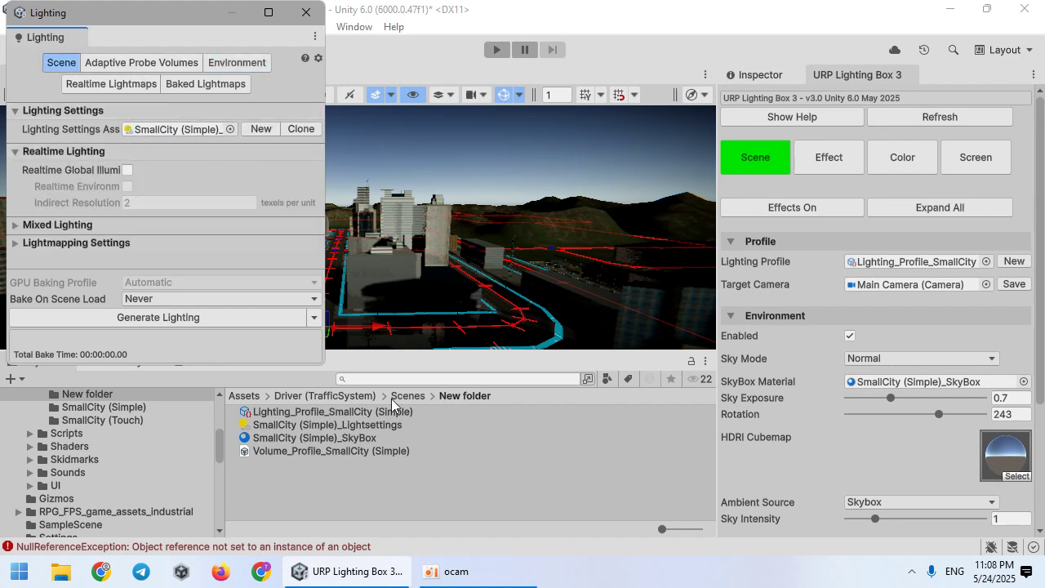
{"action": "left_click", "coordinate": [209, 65]}
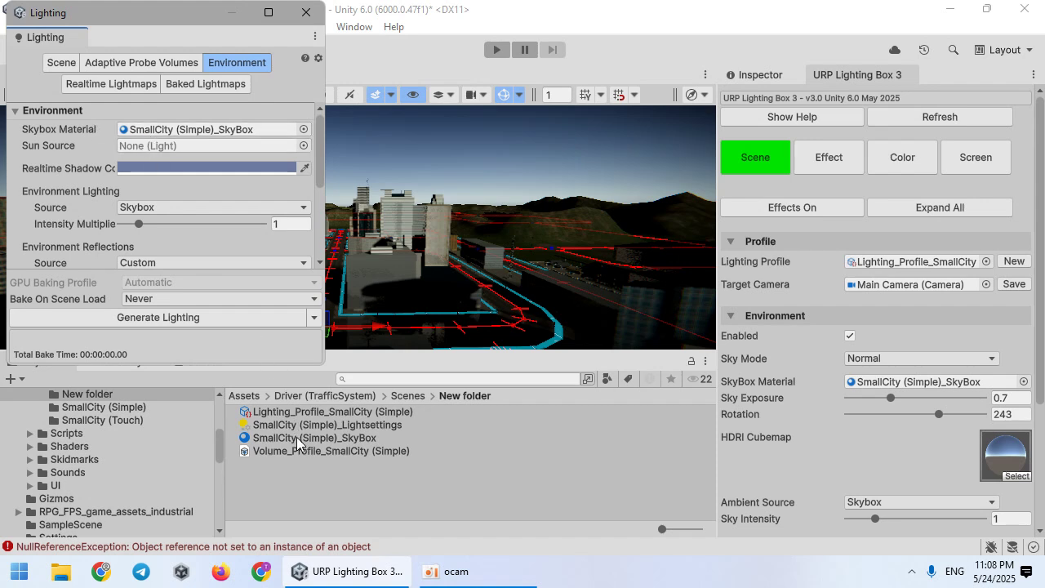
{"action": "left_click", "coordinate": [868, 262]}
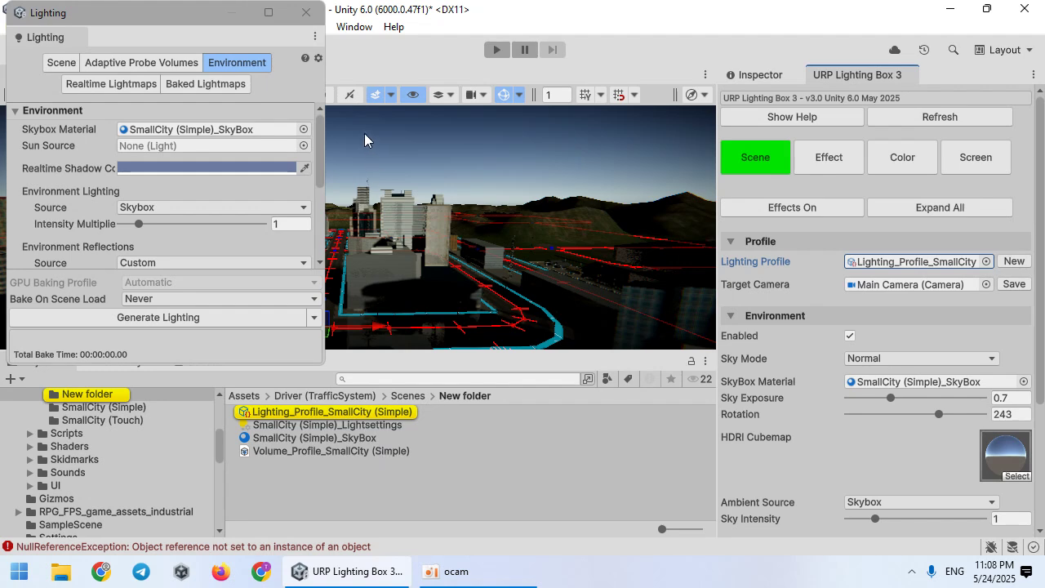
{"action": "left_click", "coordinate": [307, 13]}
Dock the Hierarchy beside the scene view and locate the profile asset used by Lighting Box 3's Global Volume.
{"action": "left_click_drag", "start_coordinate": [134, 362], "coordinate": [49, 229]}
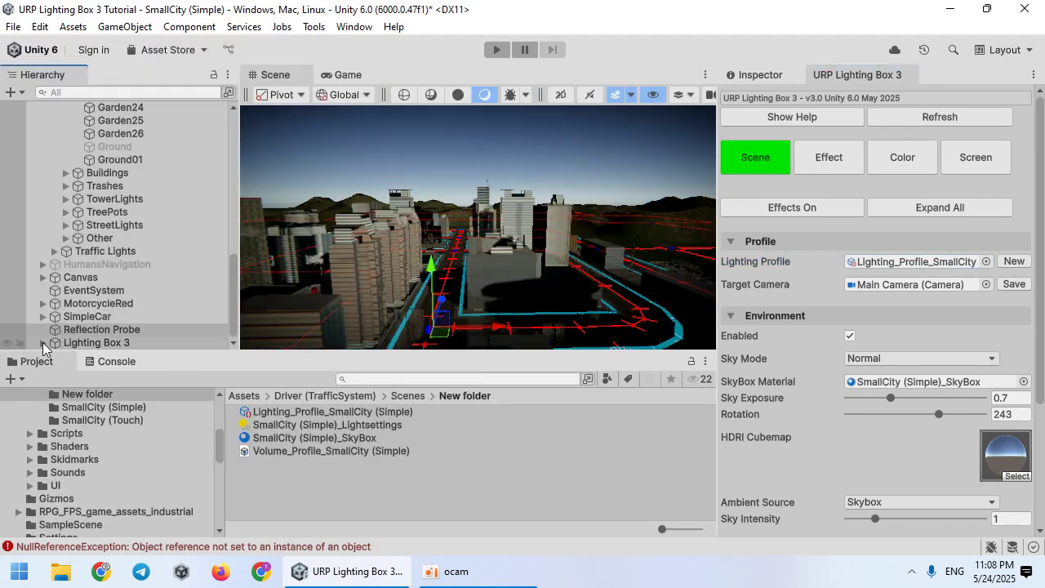
{"action": "left_click", "coordinate": [43, 343]}
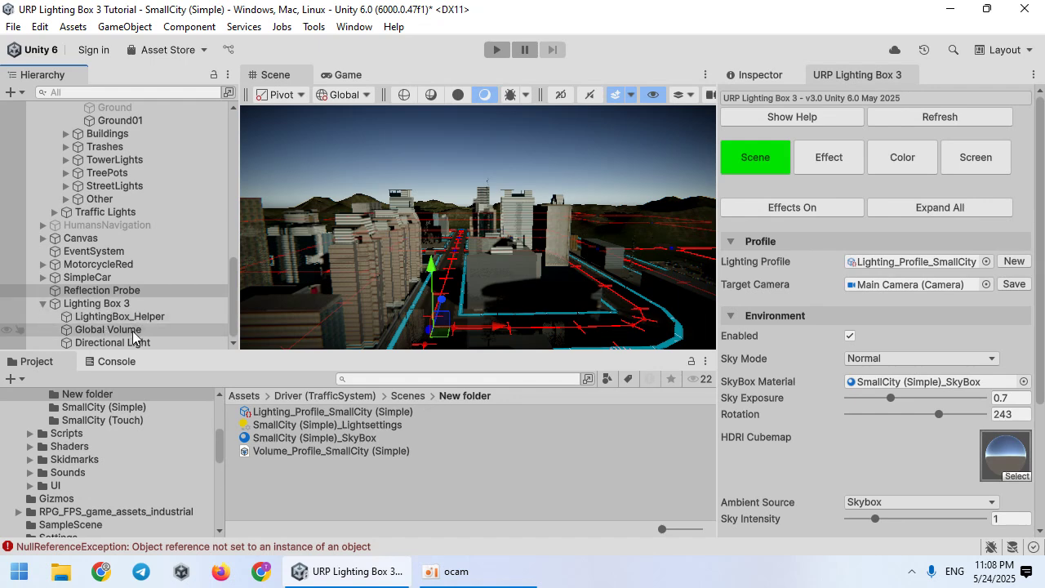
{"action": "left_click", "coordinate": [107, 330]}
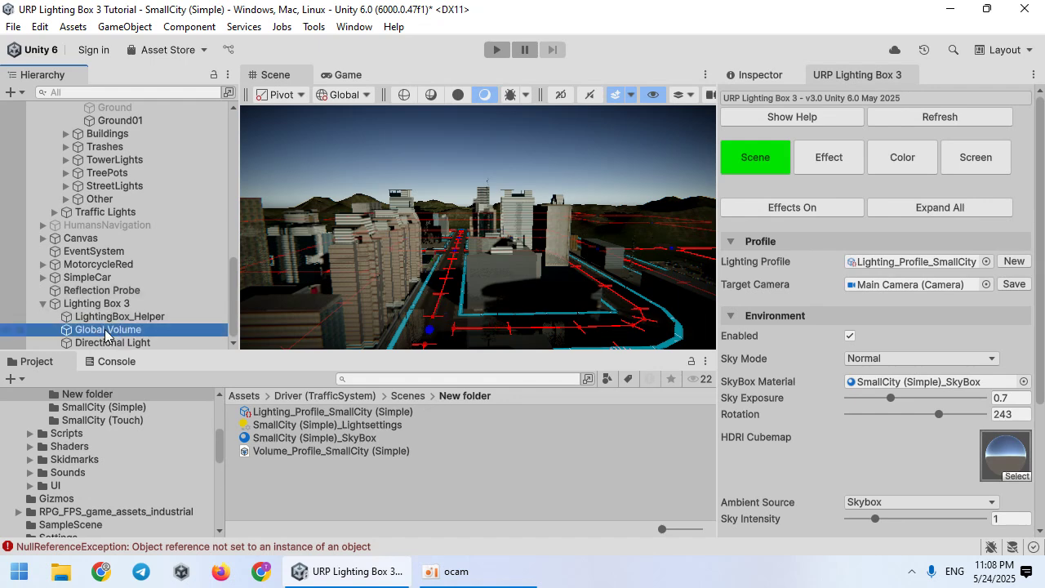
{"action": "left_click", "coordinate": [761, 74]}
{"action": "left_click", "coordinate": [819, 165]}
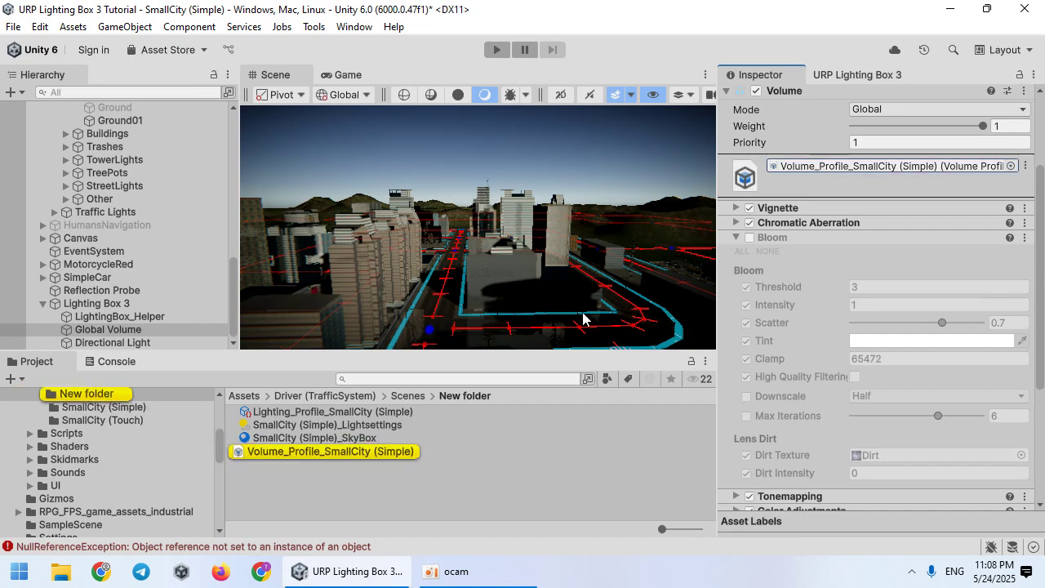
Bring up the URP Lighting Box 3 settings and widen the scene view by narrowing the Hierarchy.
{"action": "left_click", "coordinate": [857, 75]}
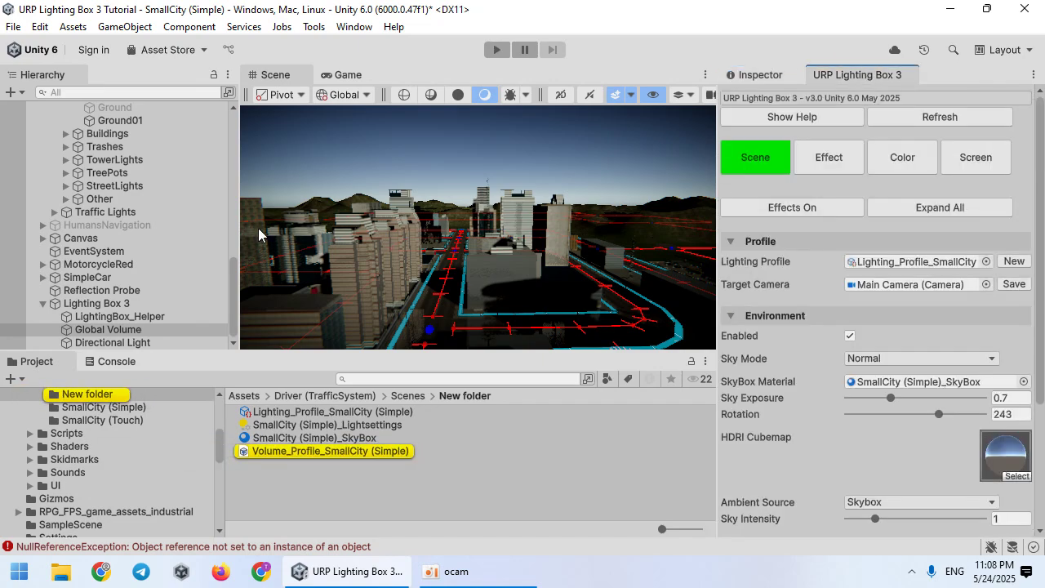
{"action": "left_click_drag", "start_coordinate": [243, 222], "coordinate": [137, 223]}
{"action": "right_click_drag", "start_coordinate": [270, 229], "coordinate": [269, 236]}
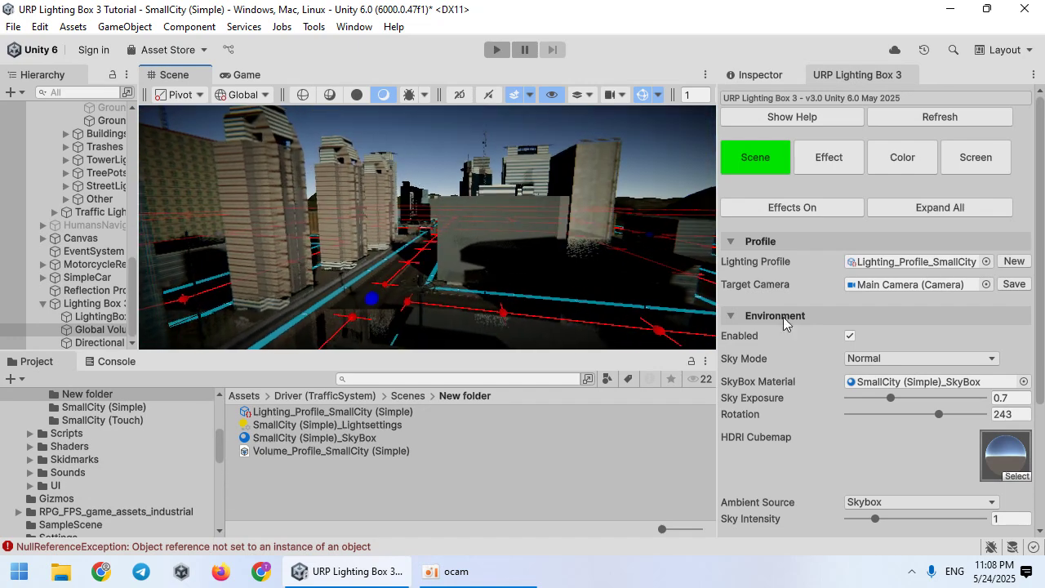
{"action": "scroll", "coordinate": [809, 301], "scroll_direction": "down", "scroll_amount": 2}
{"action": "scroll", "coordinate": [809, 307], "scroll_direction": "up", "scroll_amount": 2}
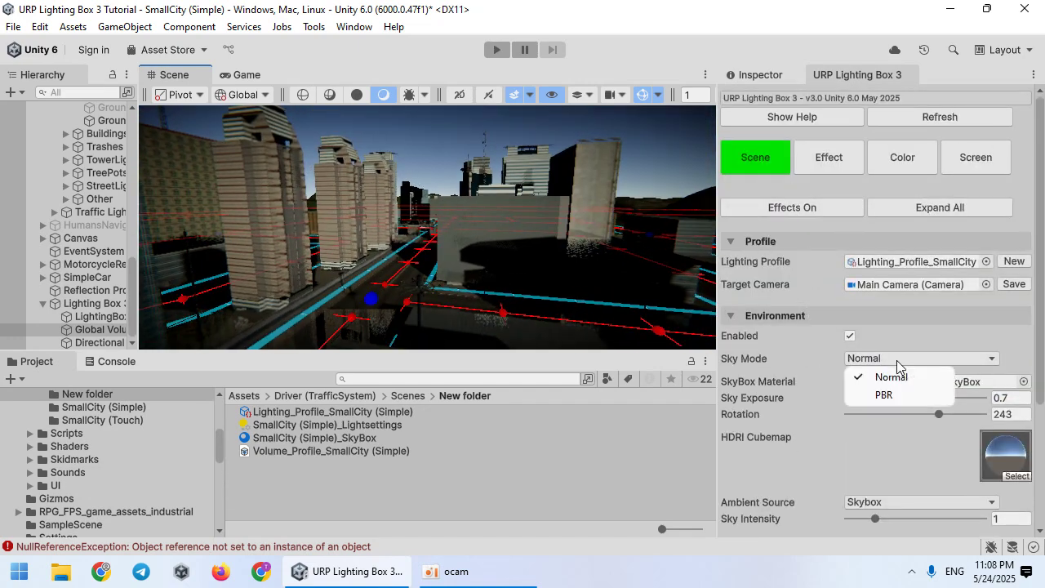
Try the PBR sky mode in the Environment settings, compare it in the scene, and switch back to Normal.
{"action": "left_click", "coordinate": [887, 396]}
{"action": "right_click_drag", "start_coordinate": [233, 180], "coordinate": [232, 176]}
{"action": "left_click", "coordinate": [859, 360]}
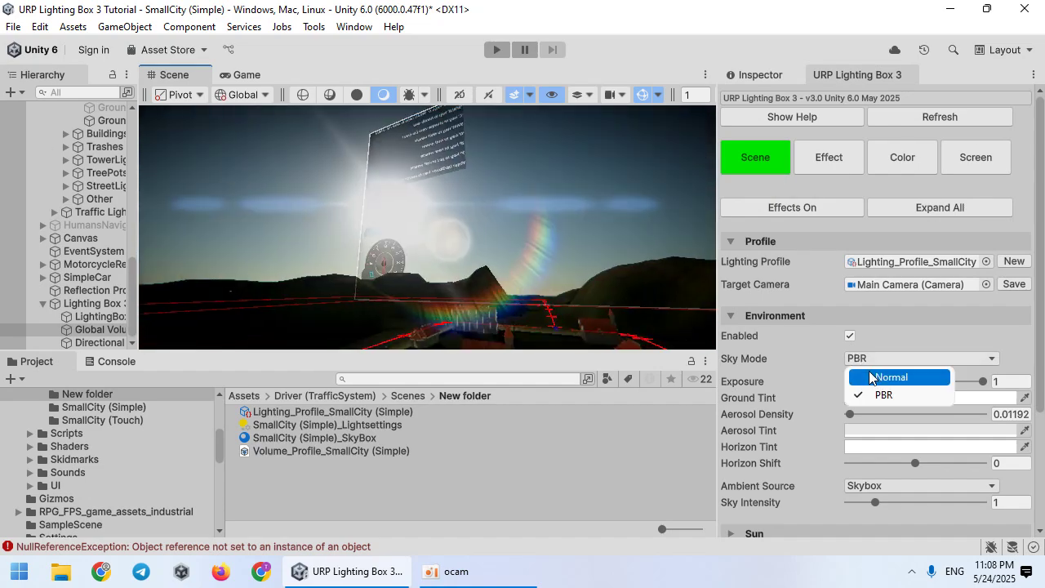
{"action": "left_click", "coordinate": [869, 377]}
{"action": "right_click_drag", "start_coordinate": [660, 305], "coordinate": [269, 278]}
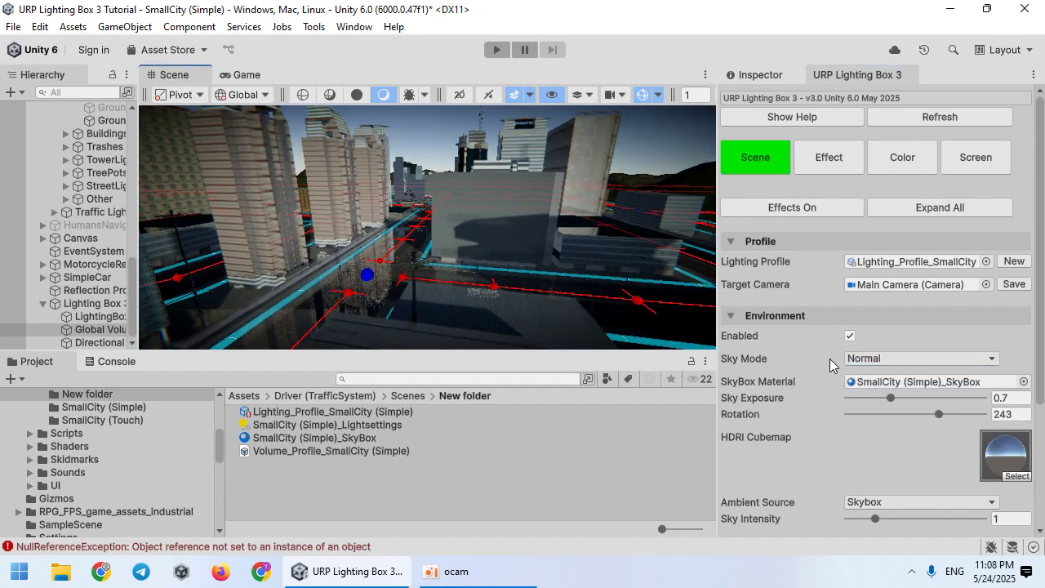
{"action": "right_click_drag", "start_coordinate": [702, 326], "coordinate": [672, 318]}
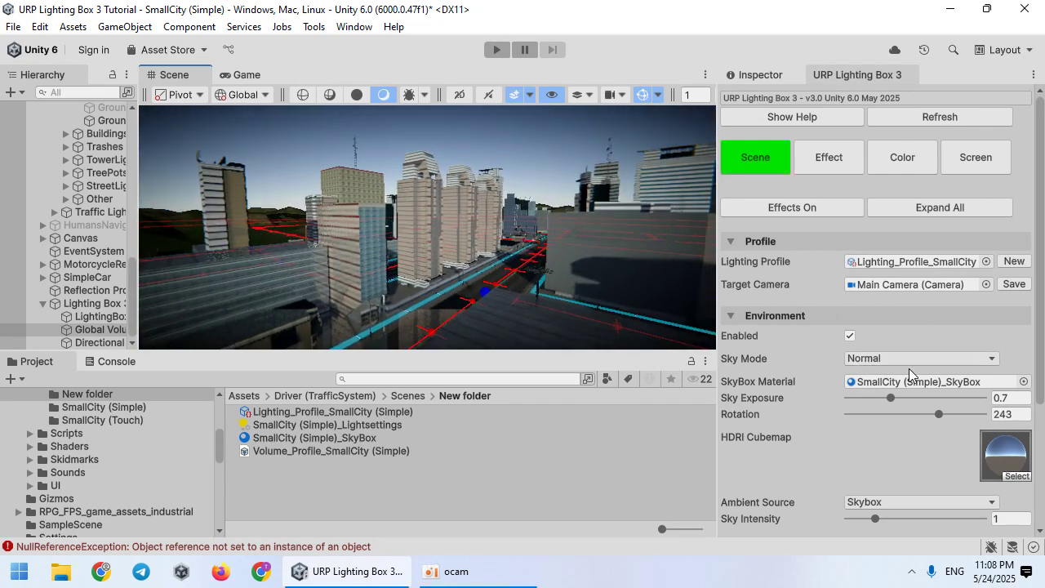
Expand the Sun settings and review the Lightmap lighting modes, keeping Fully Realtime selected.
{"action": "scroll", "coordinate": [909, 368], "scroll_direction": "down", "scroll_amount": 5}
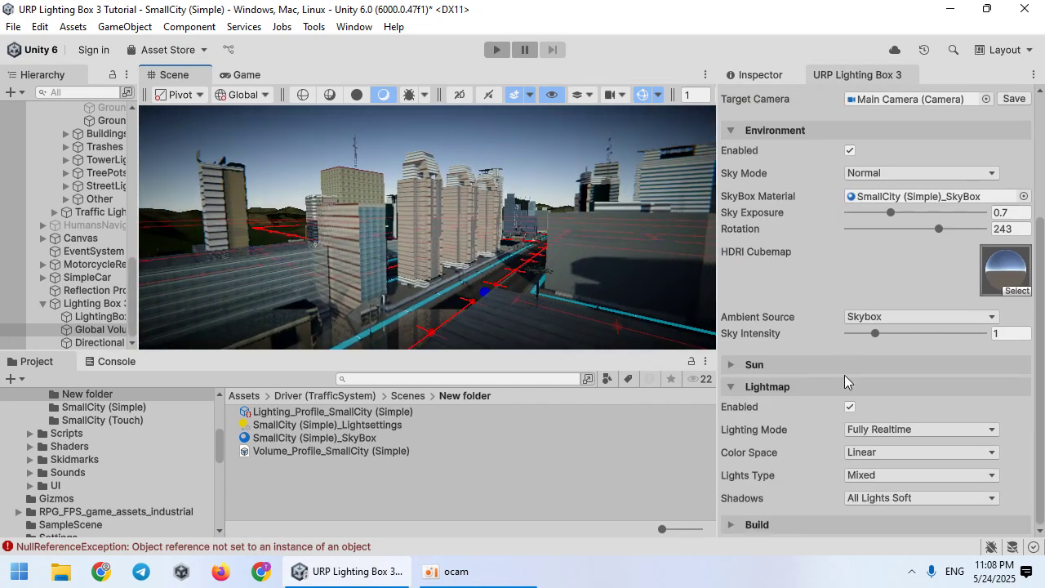
{"action": "left_click", "coordinate": [804, 366]}
{"action": "scroll", "coordinate": [809, 377], "scroll_direction": "down", "scroll_amount": 3}
{"action": "scroll", "coordinate": [808, 381], "scroll_direction": "down", "scroll_amount": 2}
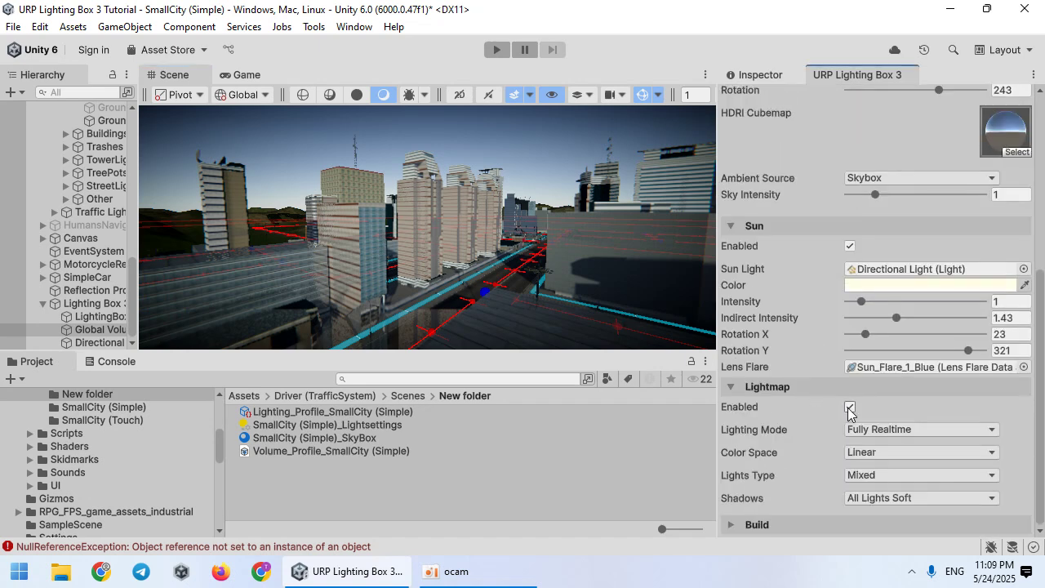
{"action": "left_click", "coordinate": [867, 430]}
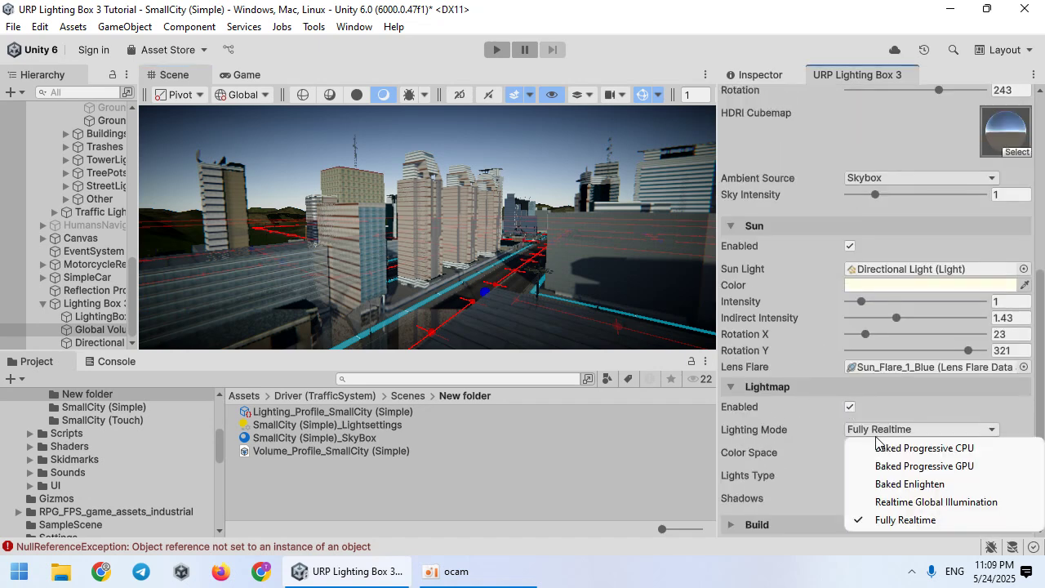
{"action": "left_click", "coordinate": [865, 520]}
{"action": "right_click_drag", "start_coordinate": [489, 292], "coordinate": [48, 147]}
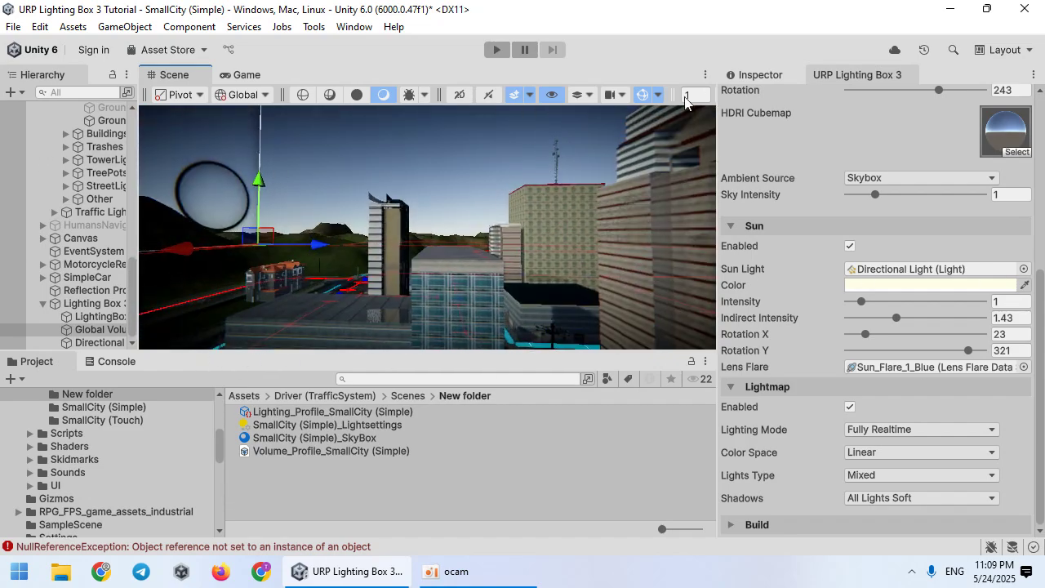
Bake the Reflection Probe, enlarge its preview, and inspect the probe's surroundings in the scene.
{"action": "left_click", "coordinate": [753, 76]}
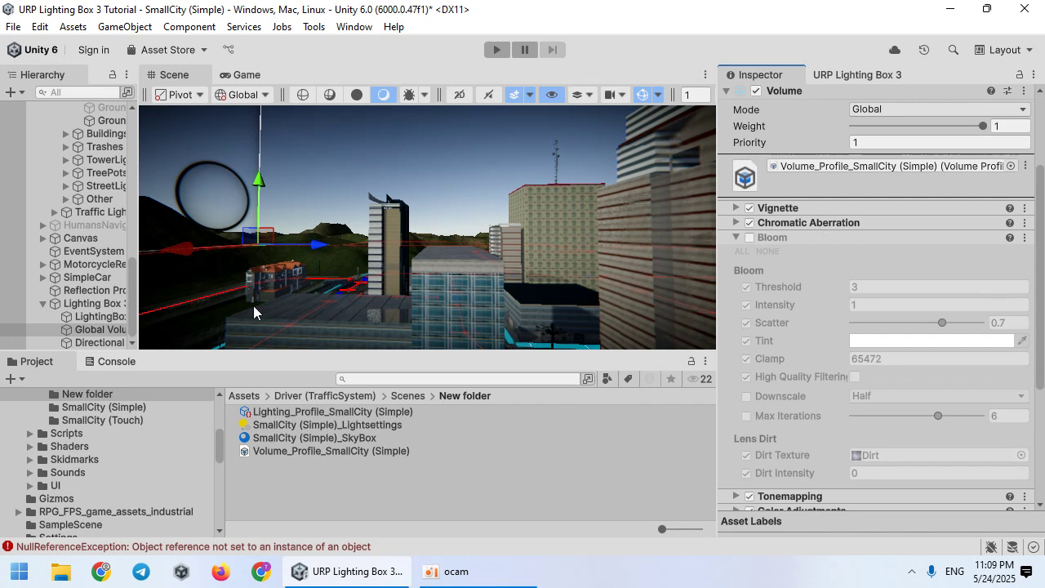
{"action": "left_click", "coordinate": [81, 292]}
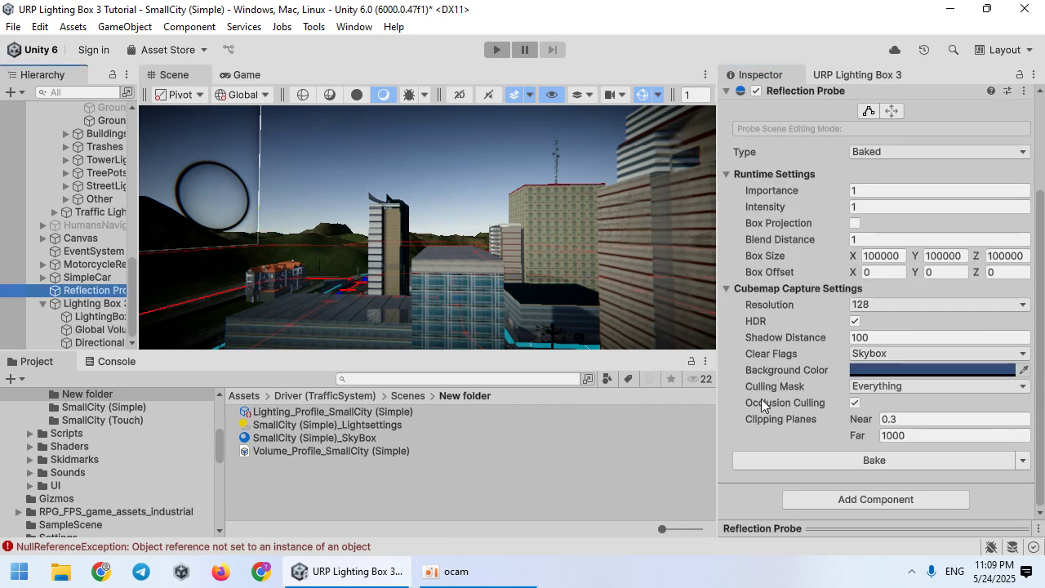
{"action": "left_click", "coordinate": [933, 461]}
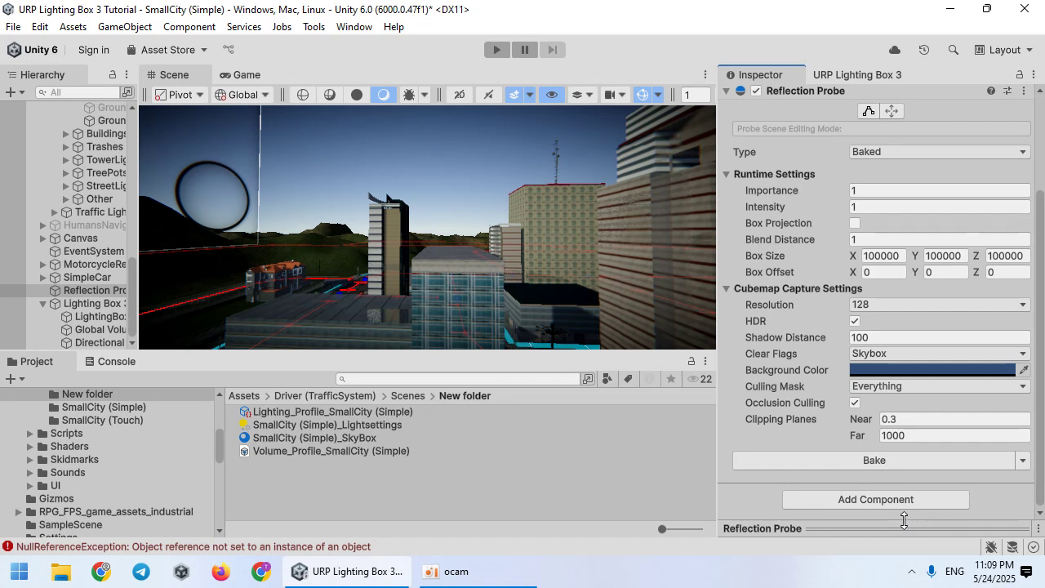
{"action": "left_click_drag", "start_coordinate": [902, 527], "coordinate": [891, 413]}
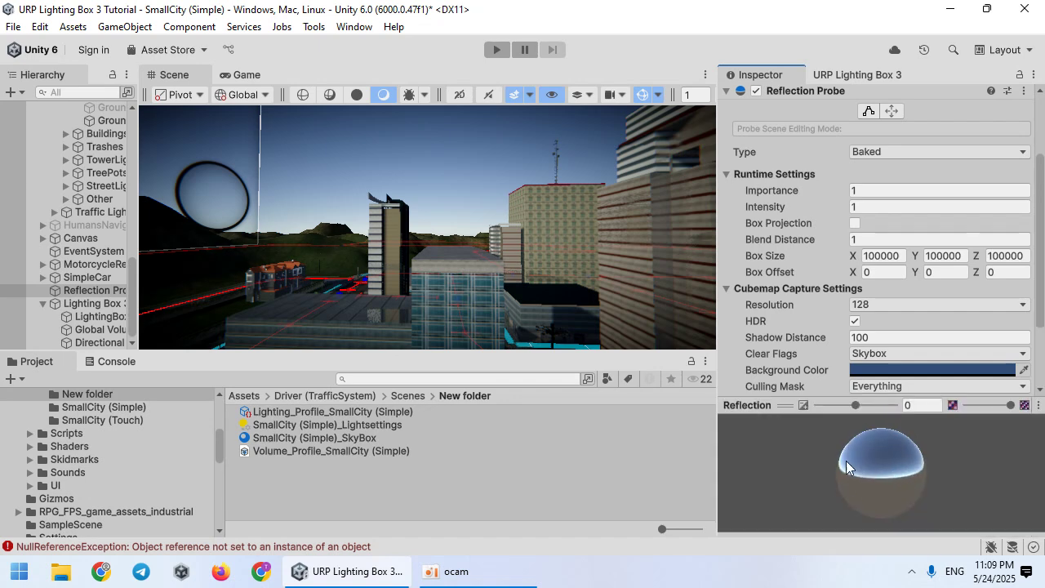
{"action": "right_click_drag", "start_coordinate": [481, 302], "coordinate": [272, 262]}
{"action": "key", "text": "f"}
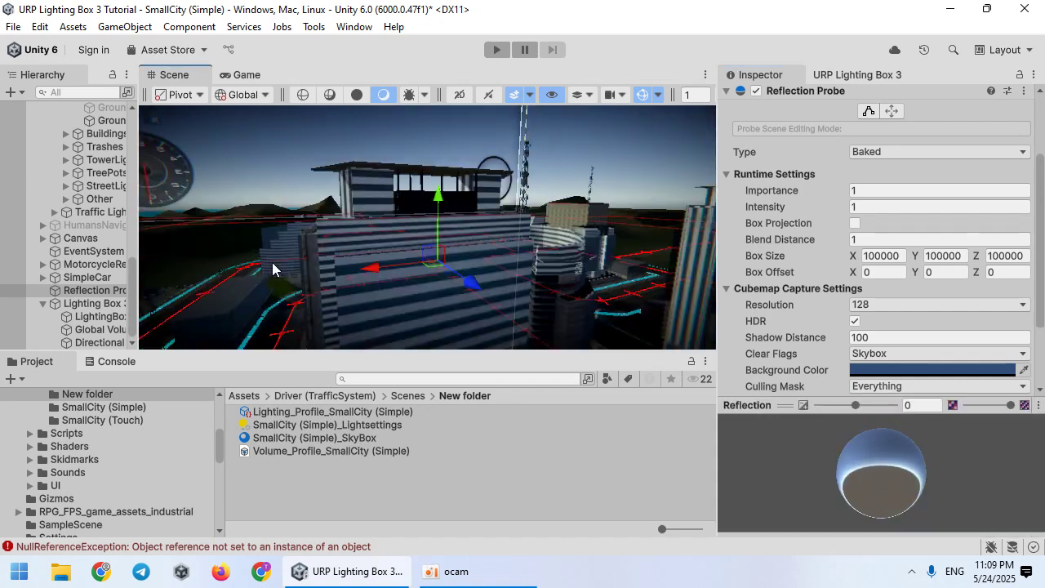
{"action": "key", "text": "f"}
{"action": "mouse_move", "coordinate": [346, 260]}
{"action": "right_mouse_down"}
{"action": "mouse_move", "coordinate": [373, 227]}
{"action": "mouse_move", "coordinate": [320, 254]}
{"action": "mouse_move", "coordinate": [336, 253]}
{"action": "right_mouse_up"}
Mark the SmallCity parent object and its children as static and collapse its hierarchy.
{"action": "left_click", "coordinate": [485, 201]}
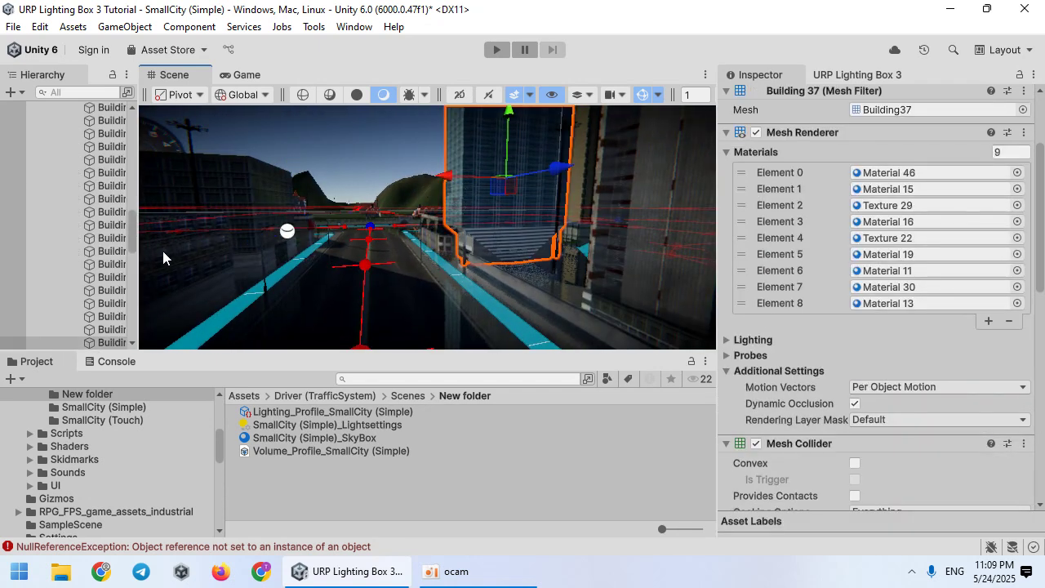
{"action": "scroll", "coordinate": [91, 285], "scroll_direction": "up", "scroll_amount": 10}
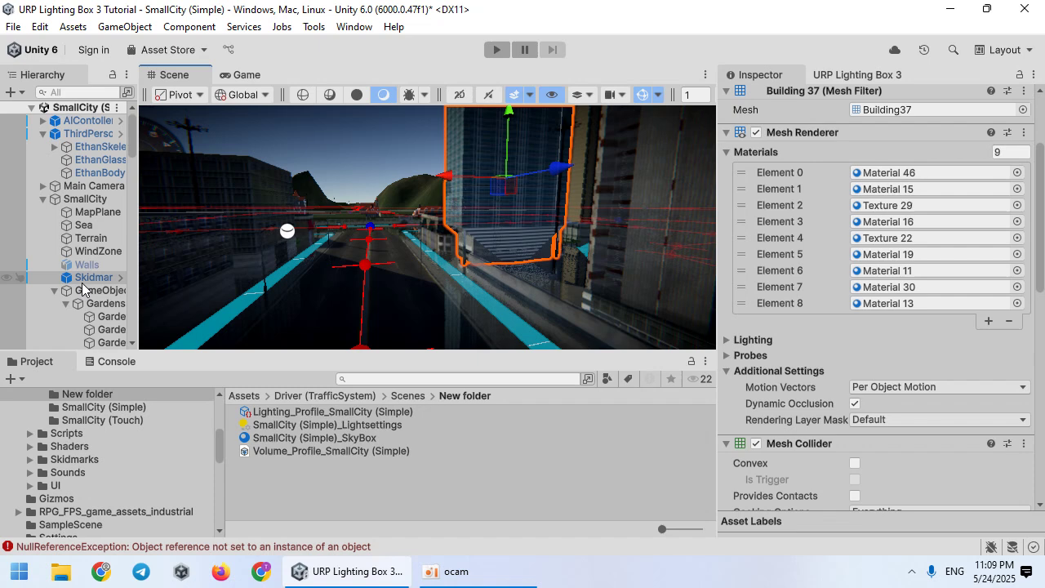
{"action": "left_click", "coordinate": [85, 198]}
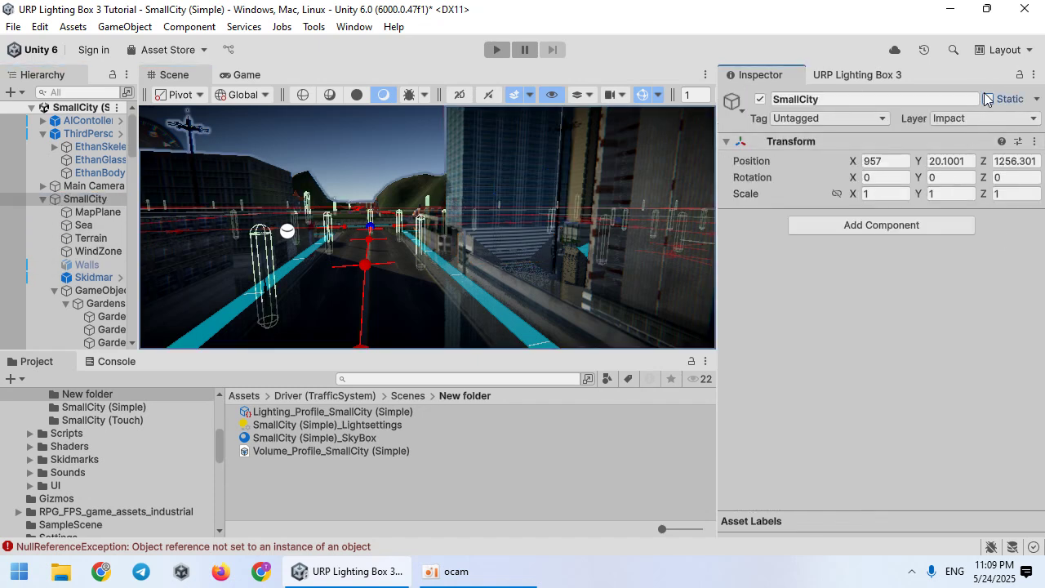
{"action": "left_click", "coordinate": [988, 98]}
{"action": "left_click", "coordinate": [645, 319]}
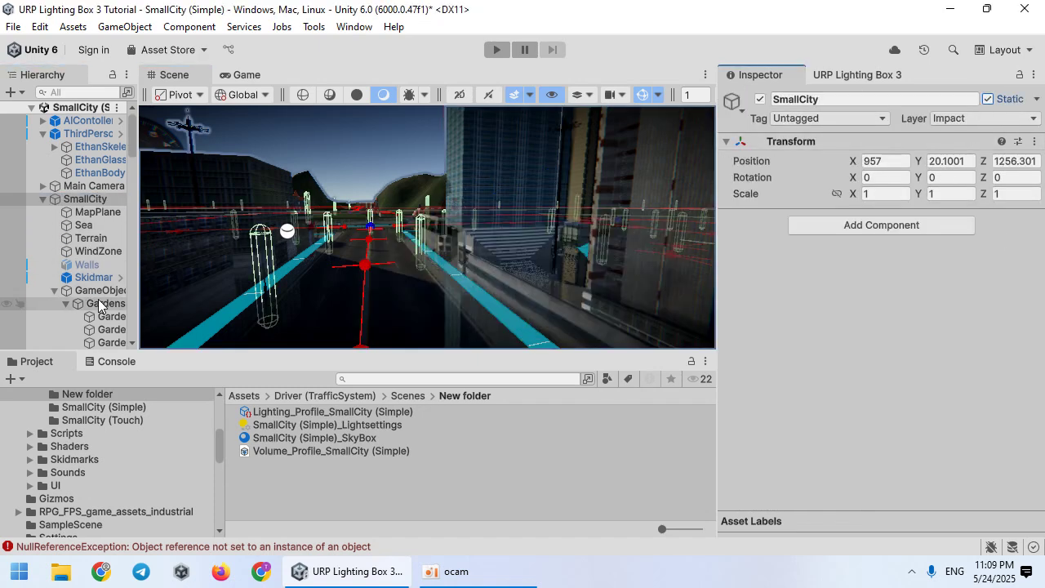
{"action": "left_click", "coordinate": [54, 291]}
{"action": "left_click", "coordinate": [42, 200]}
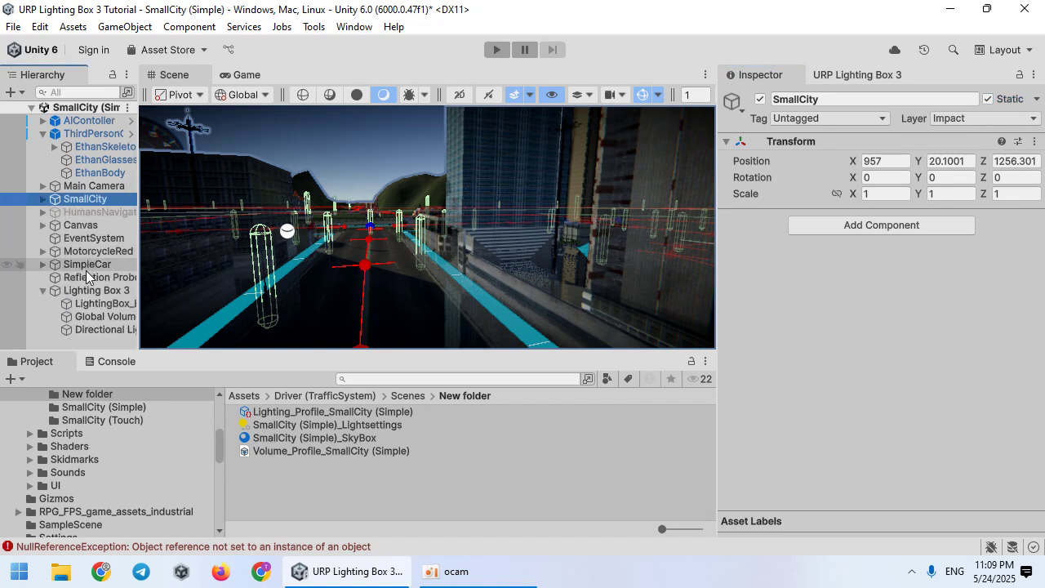
Bake the Reflection Probe again with the static city and look over the building reflections.
{"action": "left_click", "coordinate": [90, 277]}
{"action": "scroll", "coordinate": [935, 359], "scroll_direction": "down", "scroll_amount": 8}
{"action": "left_click", "coordinate": [912, 335]}
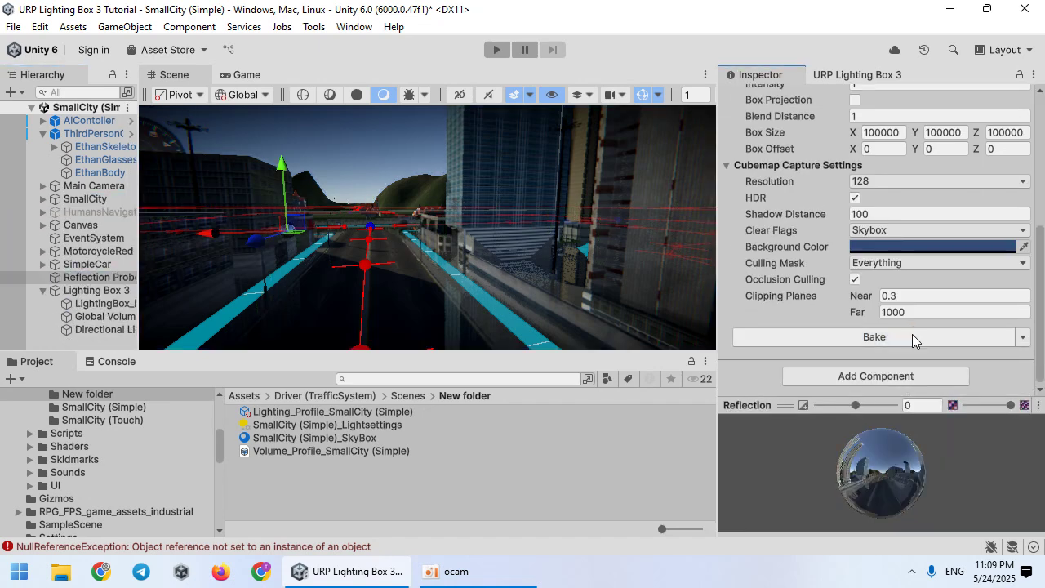
{"action": "right_click_drag", "start_coordinate": [508, 264], "coordinate": [99, 233]}
Run the scene in Play mode with an enlarged Game view and move the character to check the lighting.
{"action": "left_click", "coordinate": [246, 74]}
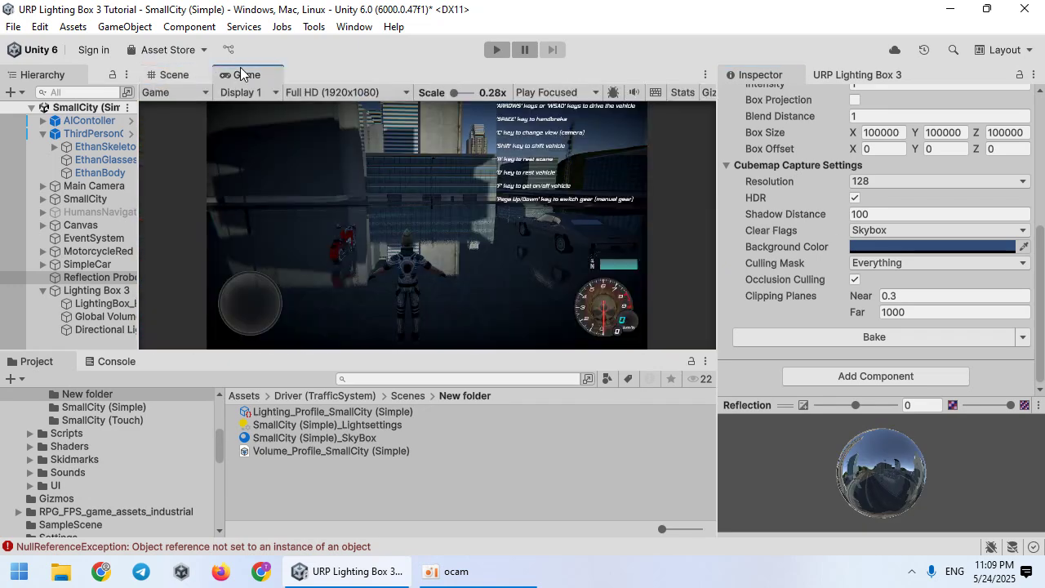
{"action": "left_click", "coordinate": [496, 49]}
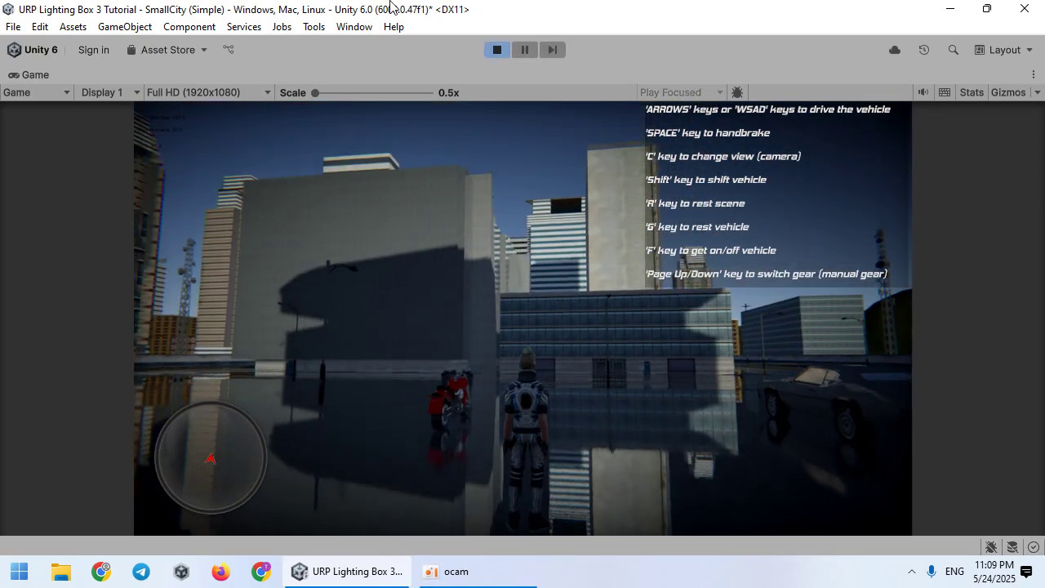
{"action": "key", "text": "w"}
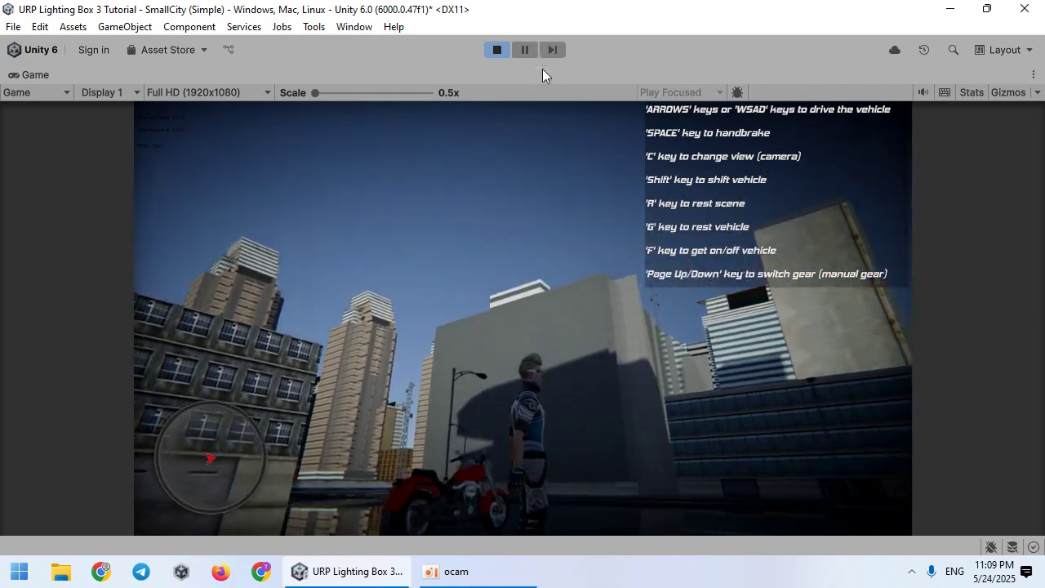
{"action": "key", "text": "shift+space"}
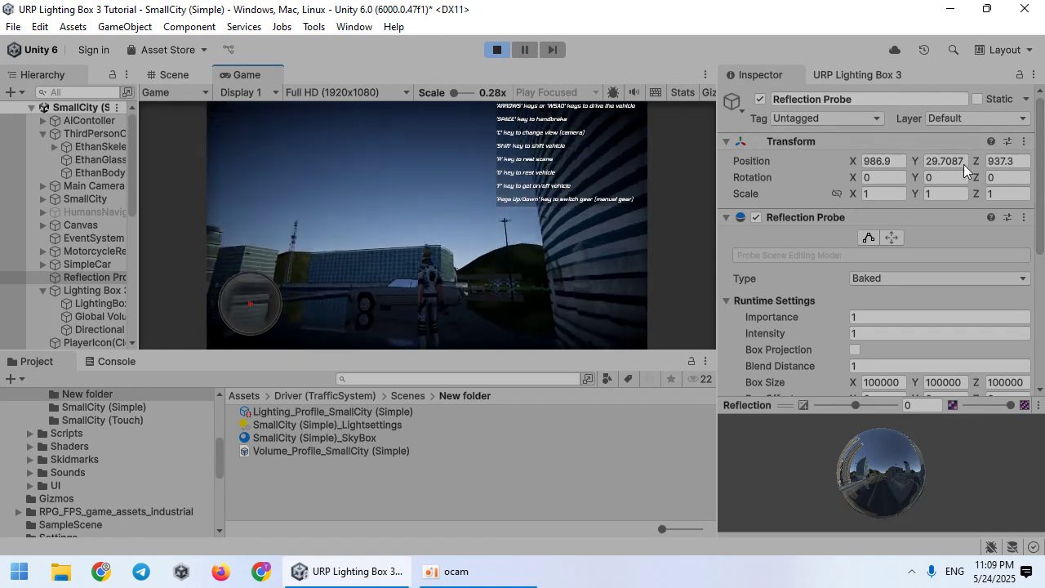
Enable the Volumetric Clouds and Fog effects in URP Lighting Box 3.
{"action": "left_click", "coordinate": [874, 72]}
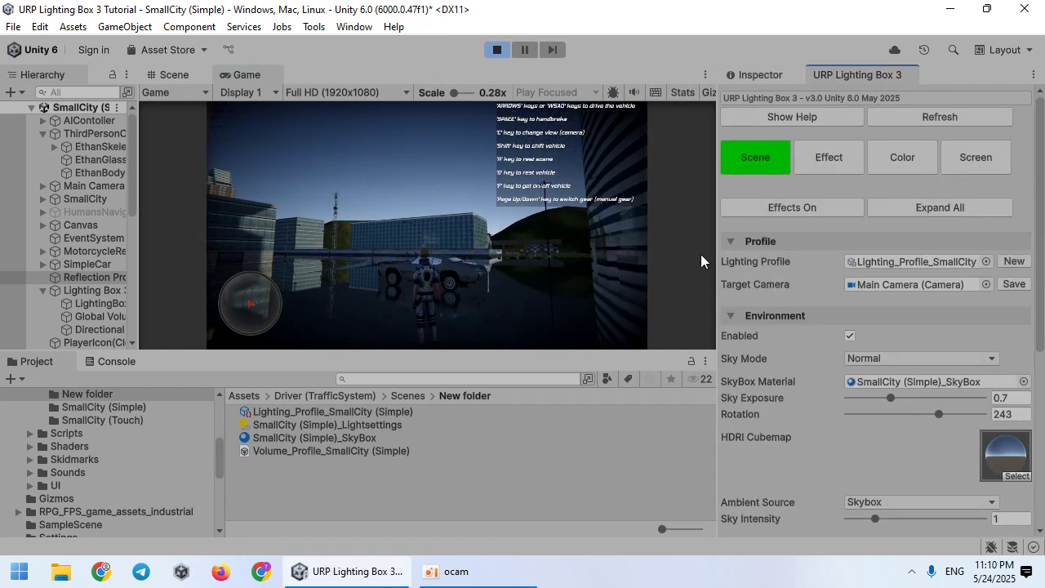
{"action": "left_click", "coordinate": [826, 168]}
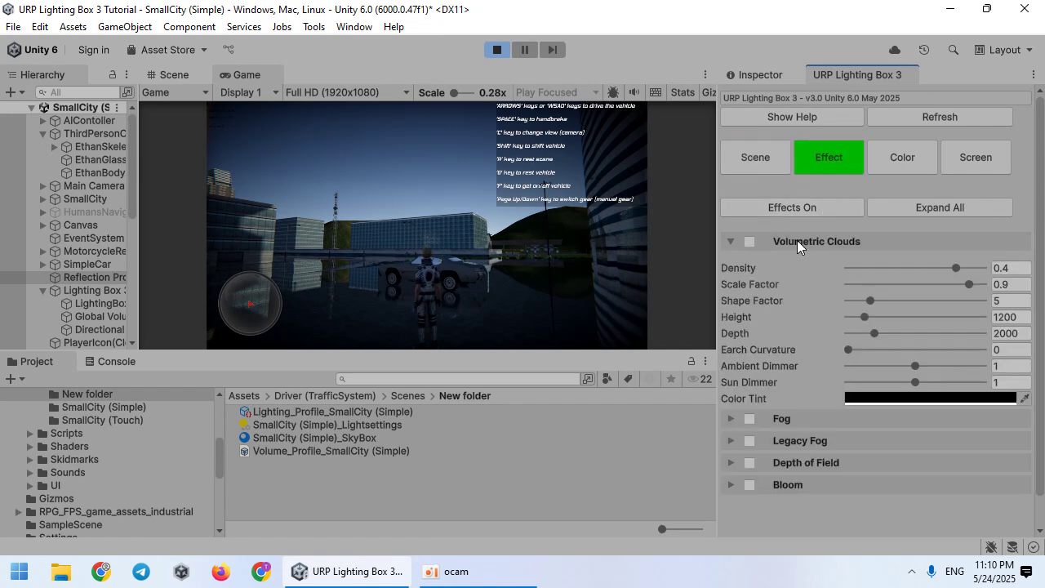
{"action": "left_click", "coordinate": [749, 243]}
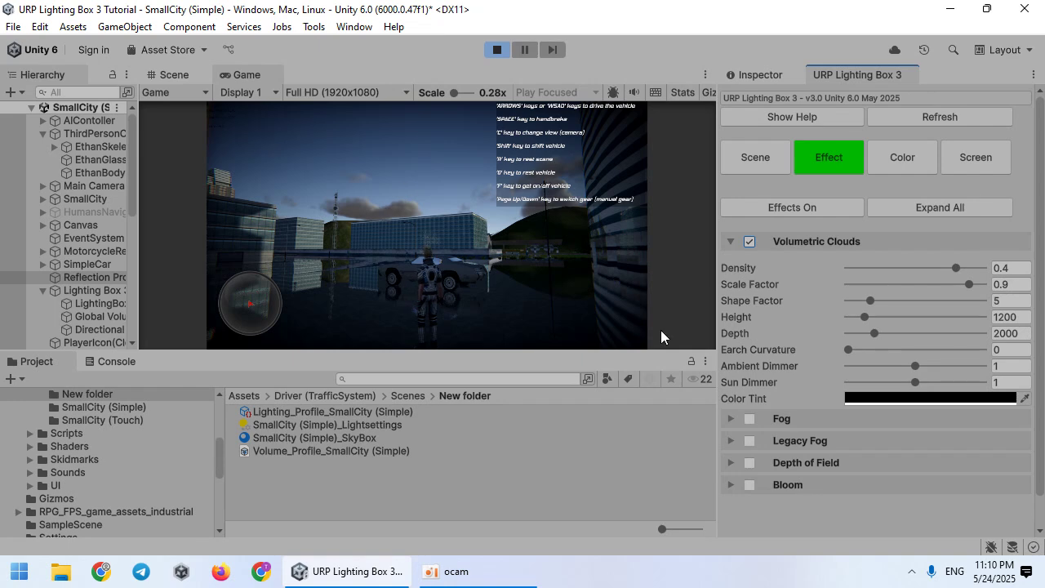
{"action": "left_click", "coordinate": [748, 419]}
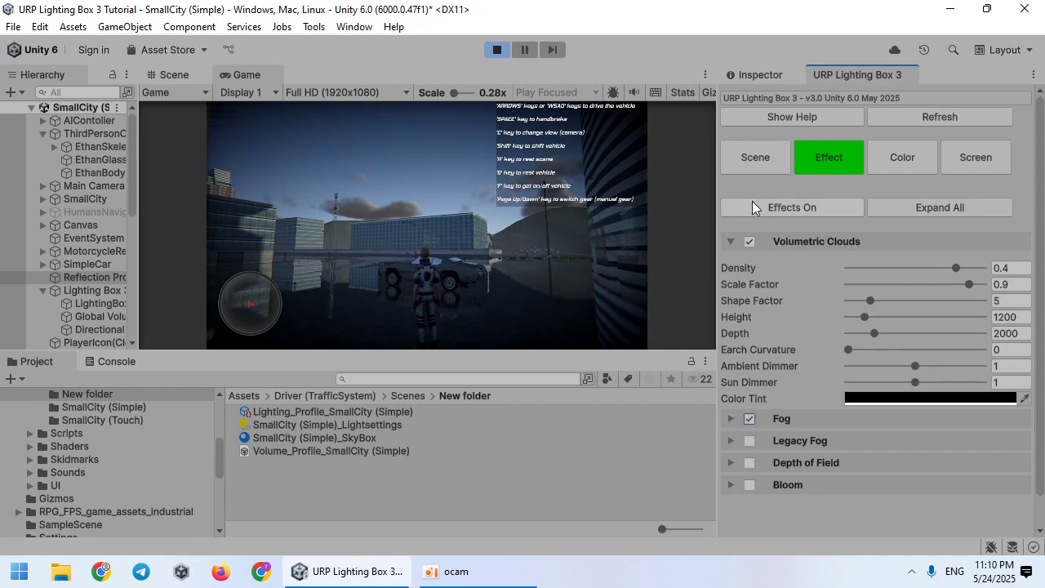
Compare the available HDRI cubemaps on the environment sky and assign an industrial sunset puresky cubemap.
{"action": "left_click", "coordinate": [753, 157]}
{"action": "scroll", "coordinate": [873, 380], "scroll_direction": "down", "scroll_amount": 3}
{"action": "left_click", "coordinate": [1001, 367]}
{"action": "left_click", "coordinate": [928, 280]}
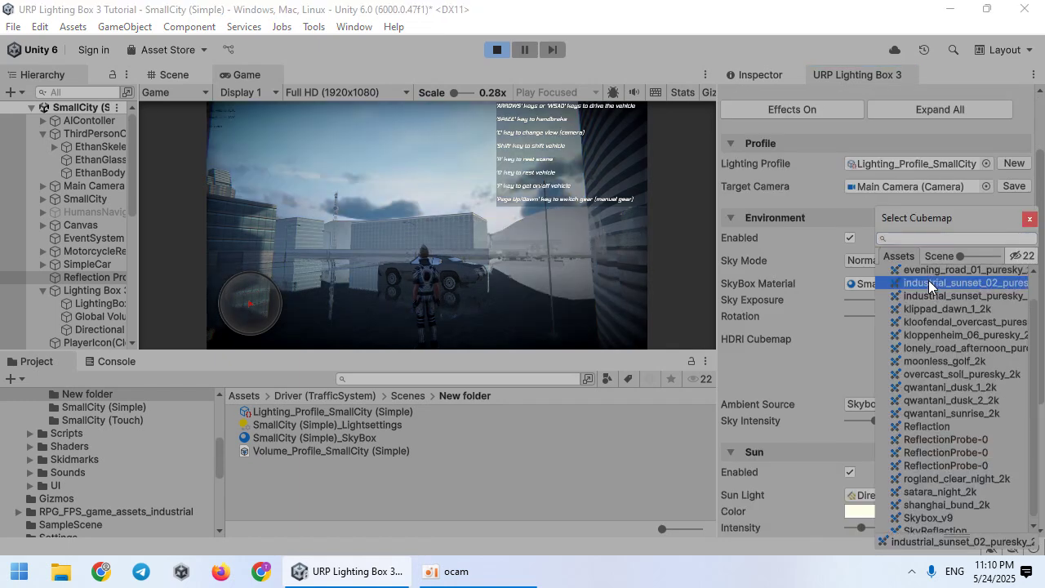
{"action": "left_click", "coordinate": [934, 307]}
{"action": "left_click", "coordinate": [940, 335]}
{"action": "left_click", "coordinate": [946, 349]}
{"action": "left_click", "coordinate": [946, 363]}
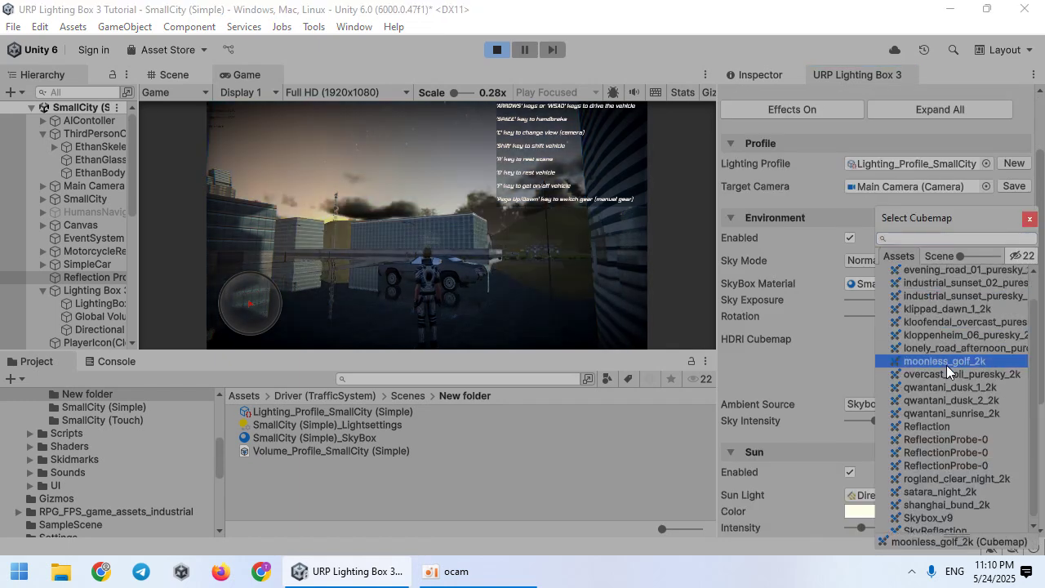
{"action": "left_click", "coordinate": [946, 375]}
{"action": "left_click", "coordinate": [947, 396]}
{"action": "left_click", "coordinate": [947, 412]}
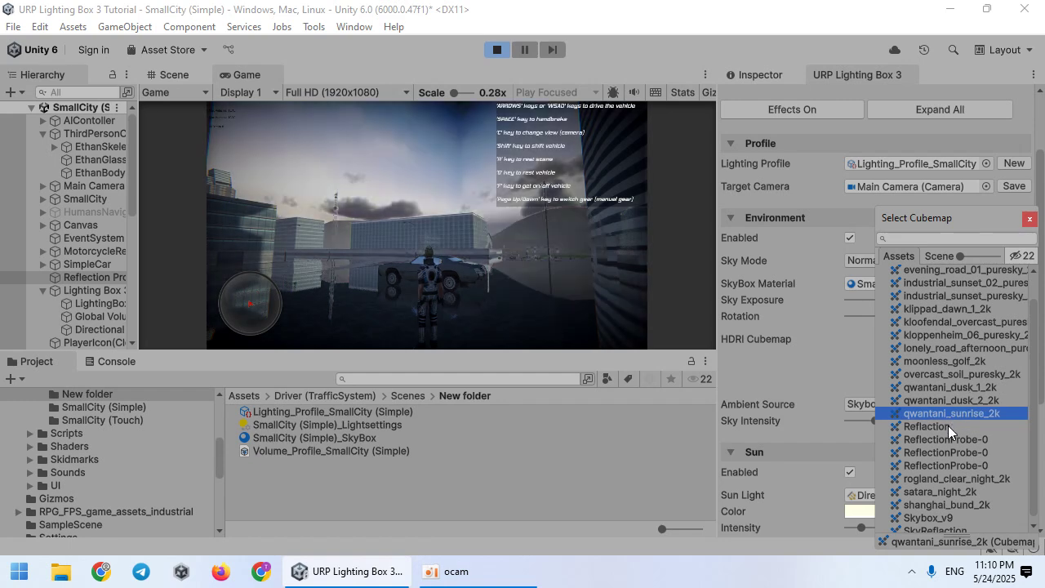
{"action": "left_click", "coordinate": [948, 425]}
{"action": "left_click", "coordinate": [947, 439]}
{"action": "left_click", "coordinate": [945, 457]}
{"action": "left_click", "coordinate": [949, 426]}
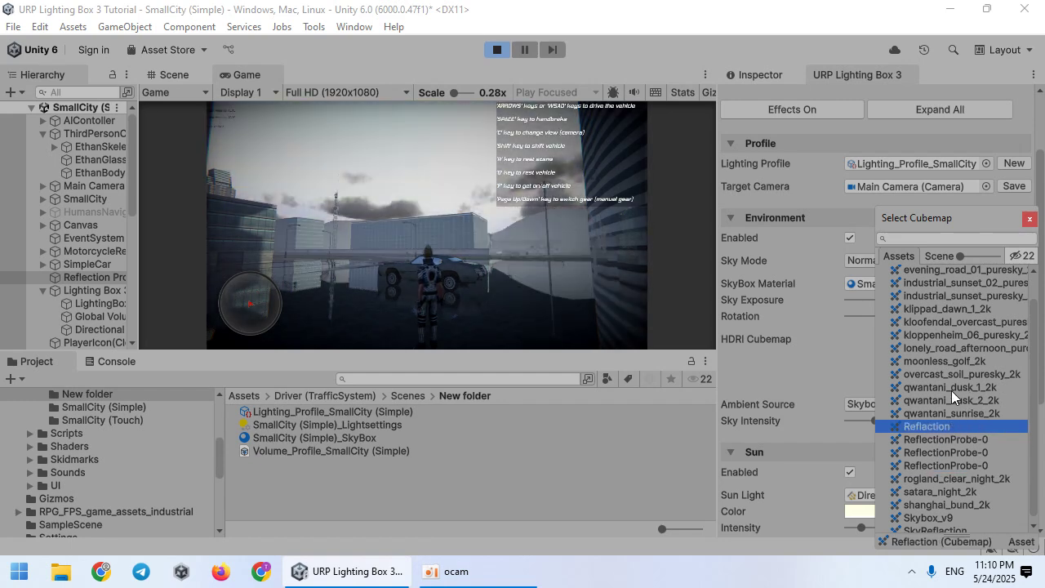
{"action": "left_click", "coordinate": [951, 374]}
{"action": "scroll", "coordinate": [951, 371], "scroll_direction": "up", "scroll_amount": 1}
{"action": "left_click", "coordinate": [946, 334]}
{"action": "left_click", "coordinate": [945, 324]}
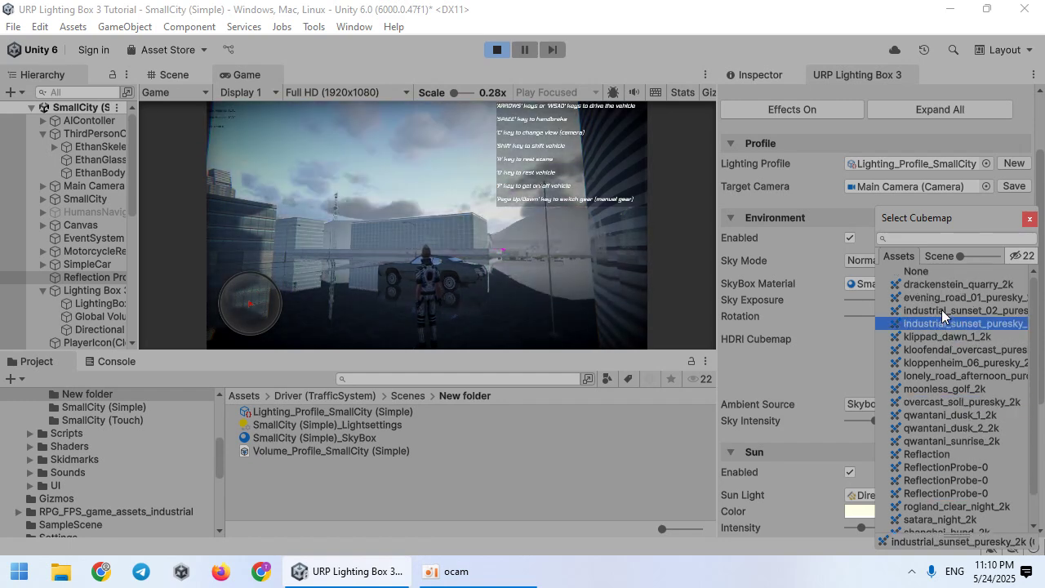
{"action": "double_click", "coordinate": [935, 324]}
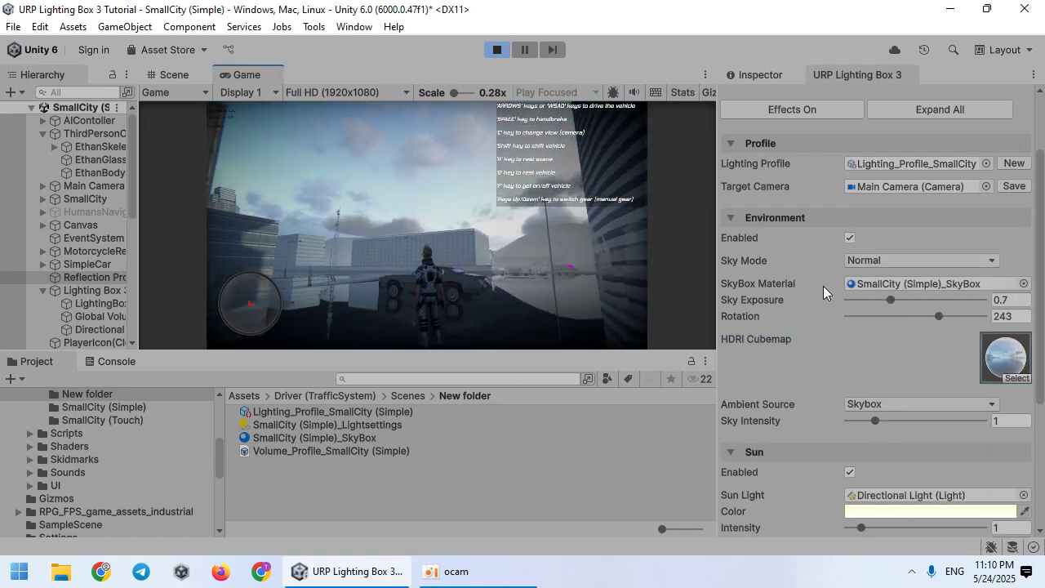
Filter the Driver (TrafficSystem) Models folder to materials only and select all of the listed materials.
{"action": "left_click", "coordinate": [804, 318]}
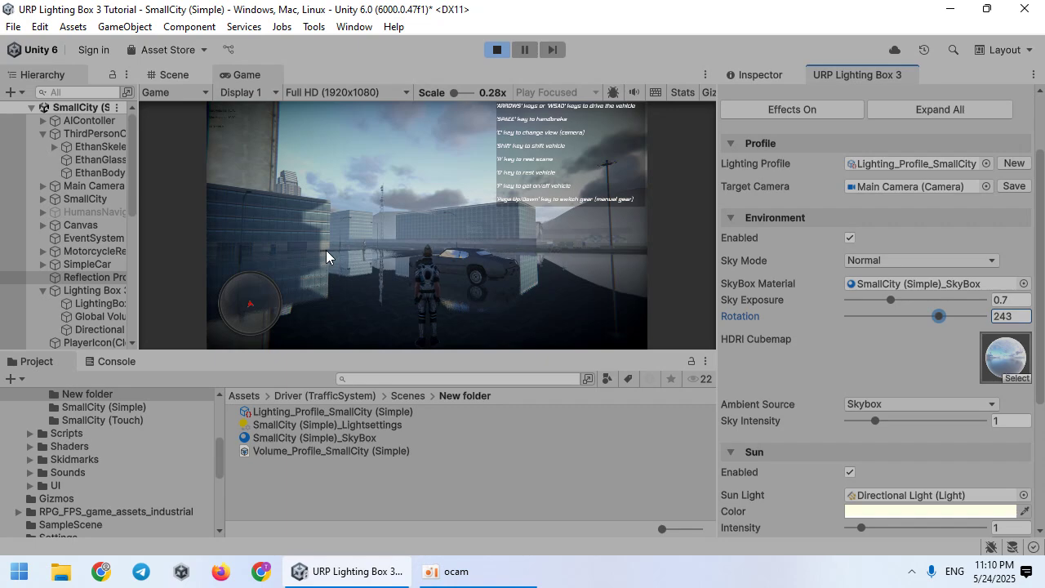
{"action": "left_click", "coordinate": [195, 79]}
{"action": "right_click_drag", "start_coordinate": [272, 191], "coordinate": [401, 319]}
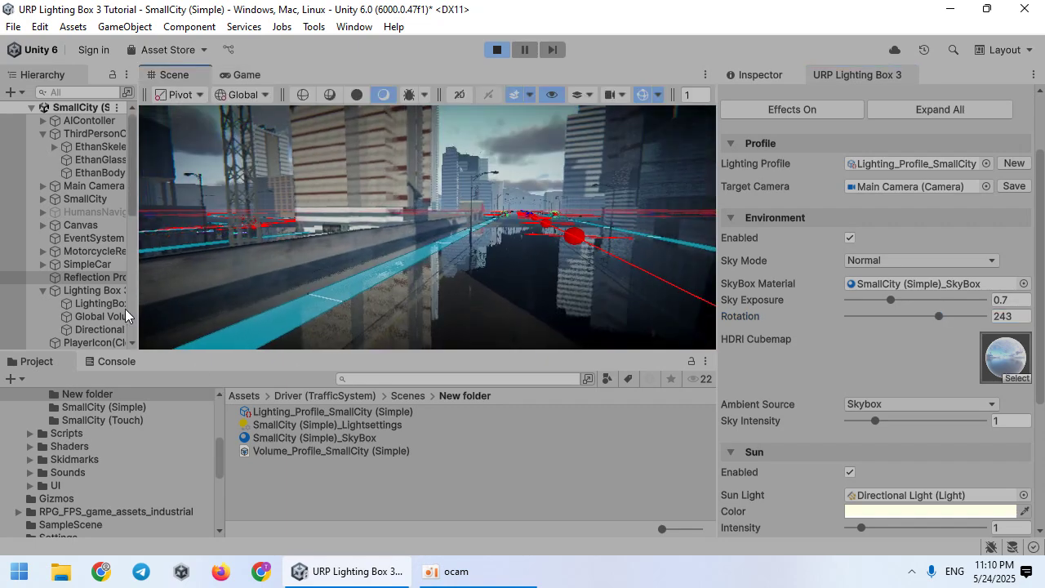
{"action": "scroll", "coordinate": [102, 448], "scroll_direction": "up", "scroll_amount": 5}
{"action": "left_click", "coordinate": [79, 457]}
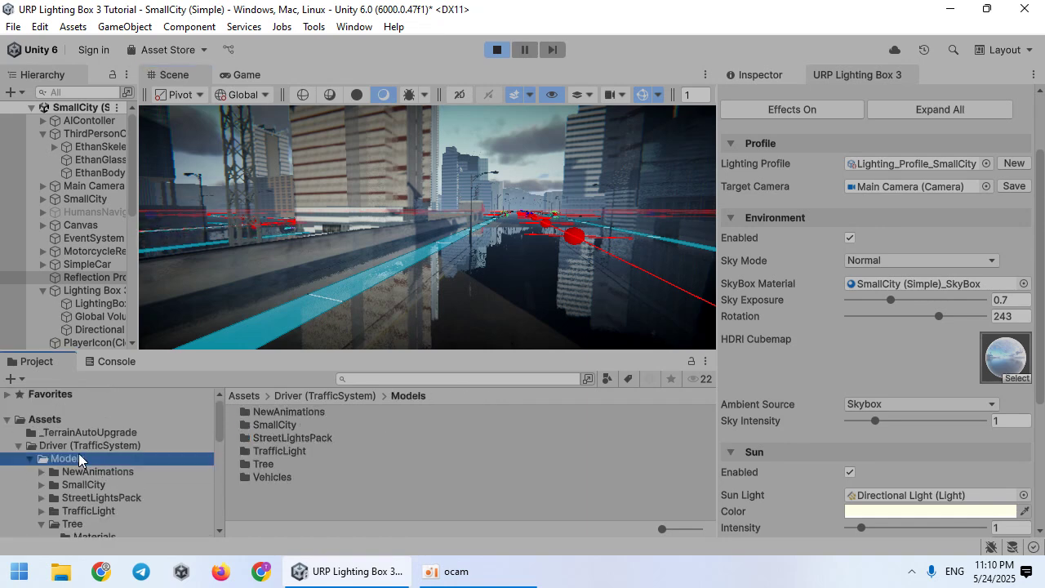
{"action": "left_click", "coordinate": [608, 379]}
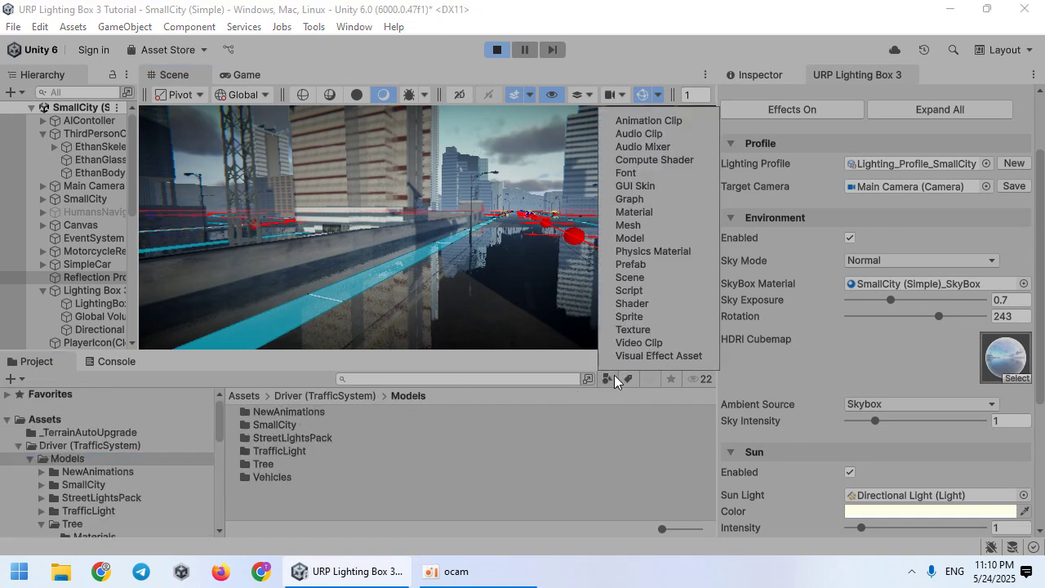
{"action": "left_click", "coordinate": [682, 214]}
{"action": "left_click", "coordinate": [378, 433]}
{"action": "left_click", "coordinate": [378, 432]}
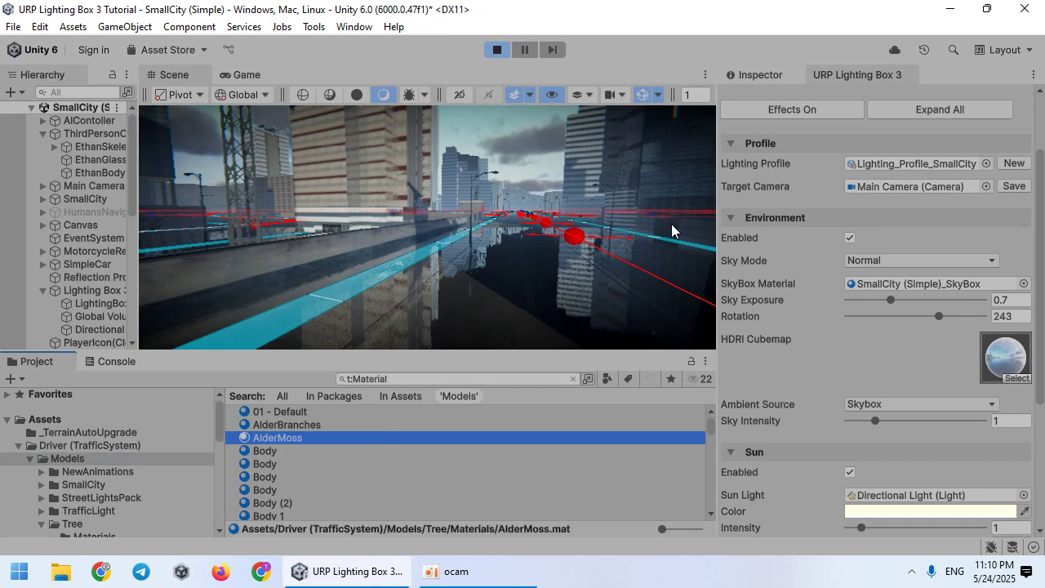
{"action": "key", "text": "ctrl+a"}
Assign the URP Lighting Box 3/AutoPBR_G shader to all selected materials and check the running scene in the Game view.
{"action": "left_click", "coordinate": [763, 79]}
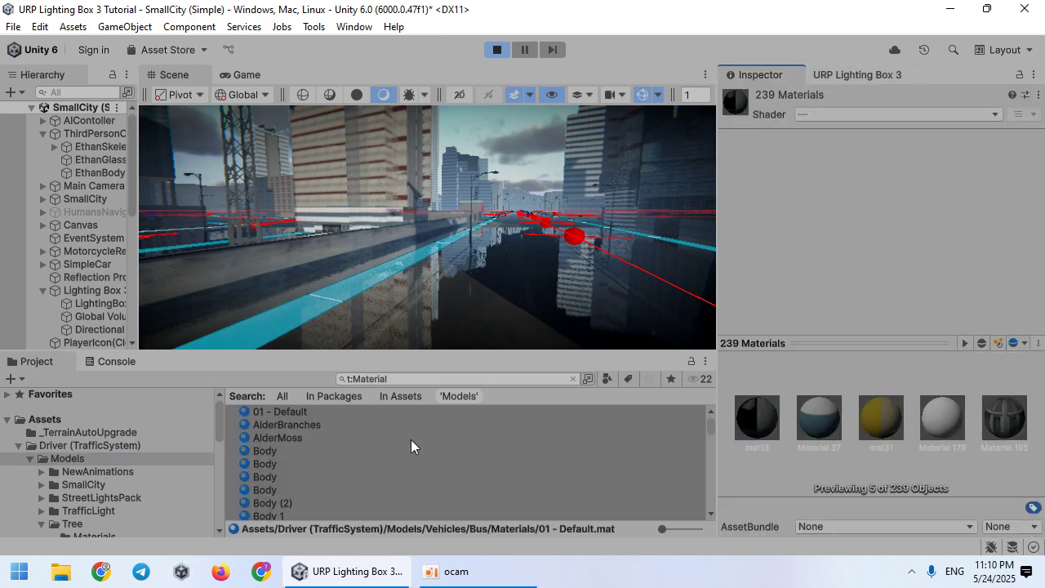
{"action": "left_click", "coordinate": [835, 115]}
{"action": "left_click", "coordinate": [854, 390]}
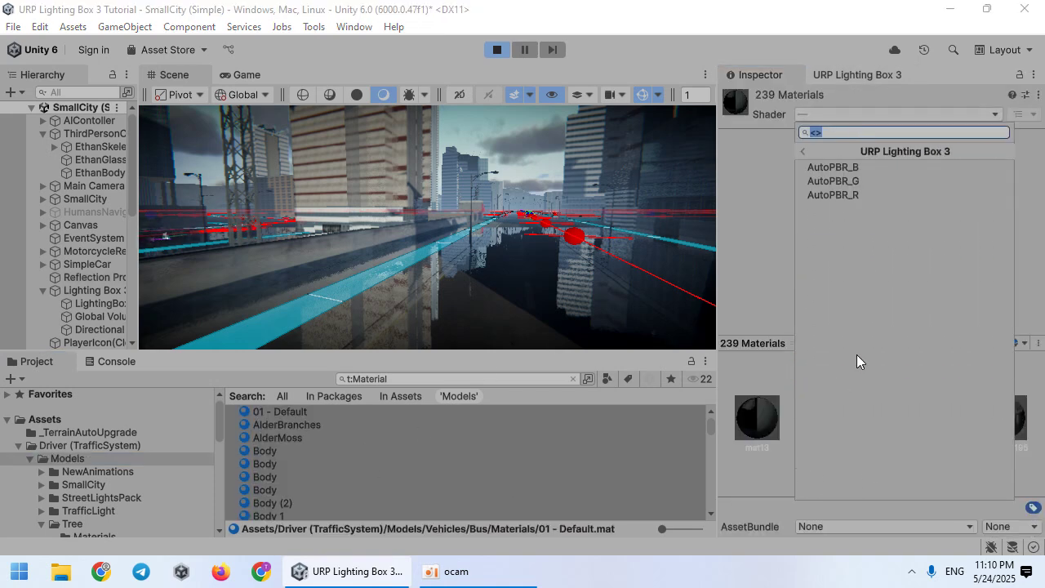
{"action": "left_click", "coordinate": [855, 181]}
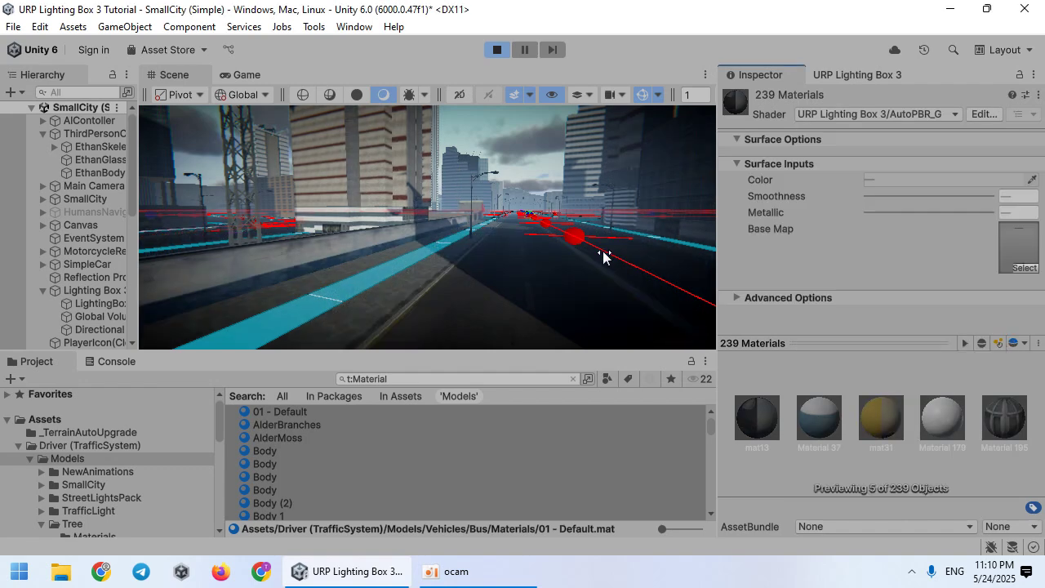
{"action": "left_click", "coordinate": [259, 75]}
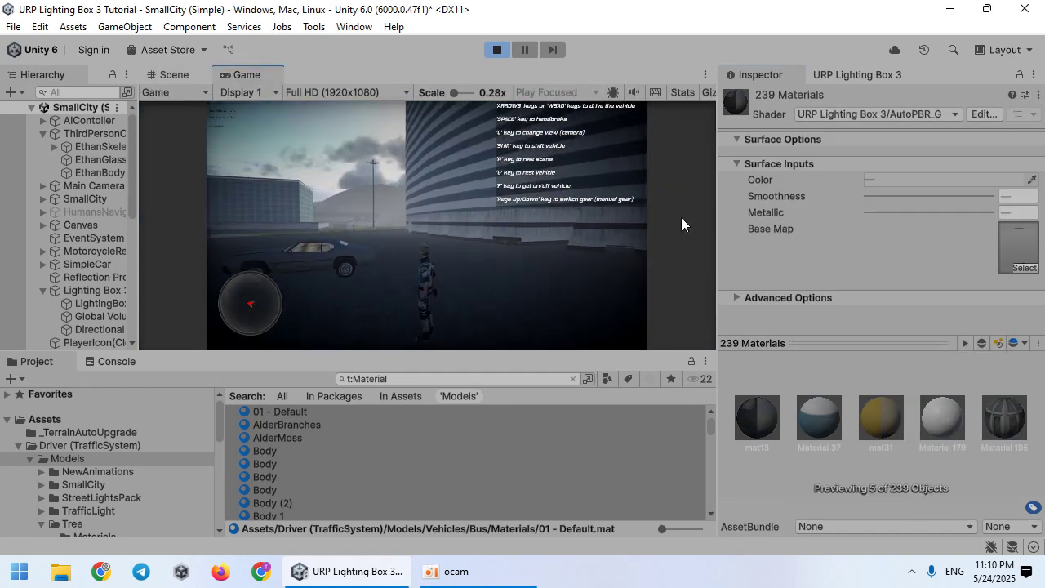
Give the selected materials a white color and set their Smoothness to 3.8.
{"action": "left_click", "coordinate": [917, 181]}
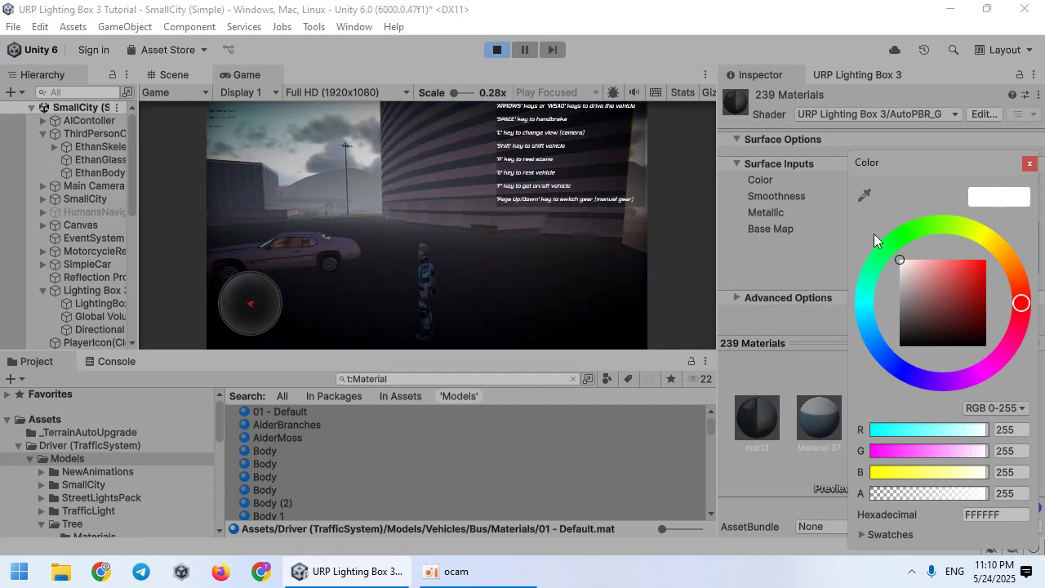
{"action": "left_click", "coordinate": [738, 249]}
{"action": "left_click_drag", "start_coordinate": [867, 196], "coordinate": [960, 196]}
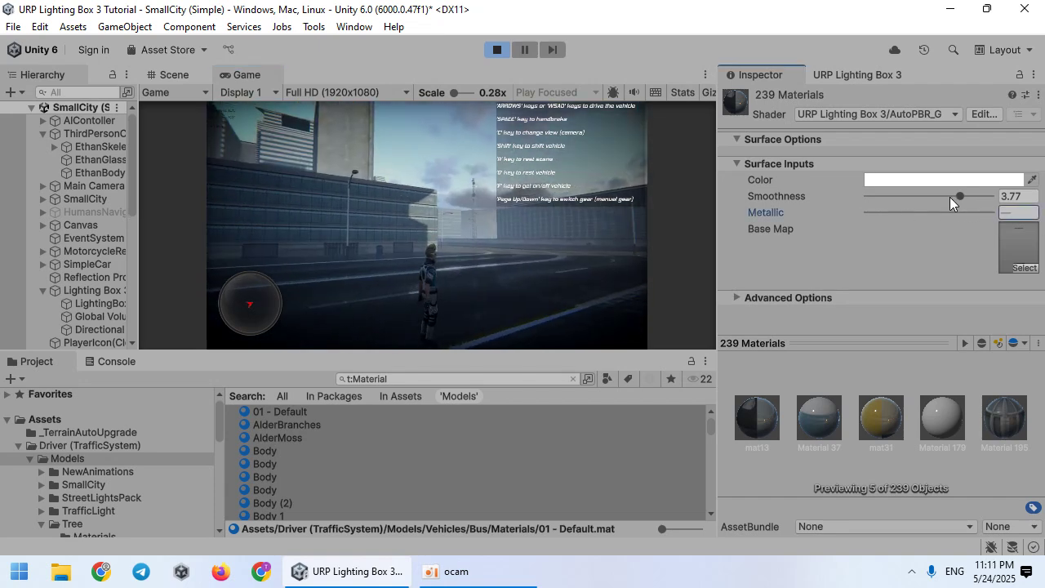
{"action": "mouse_move", "coordinate": [949, 197]}
{"action": "left_mouse_down"}
{"action": "mouse_move", "coordinate": [885, 198]}
{"action": "mouse_move", "coordinate": [989, 198]}
{"action": "mouse_move", "coordinate": [919, 197]}
{"action": "mouse_move", "coordinate": [979, 197]}
{"action": "mouse_move", "coordinate": [961, 196]}
{"action": "left_mouse_up"}
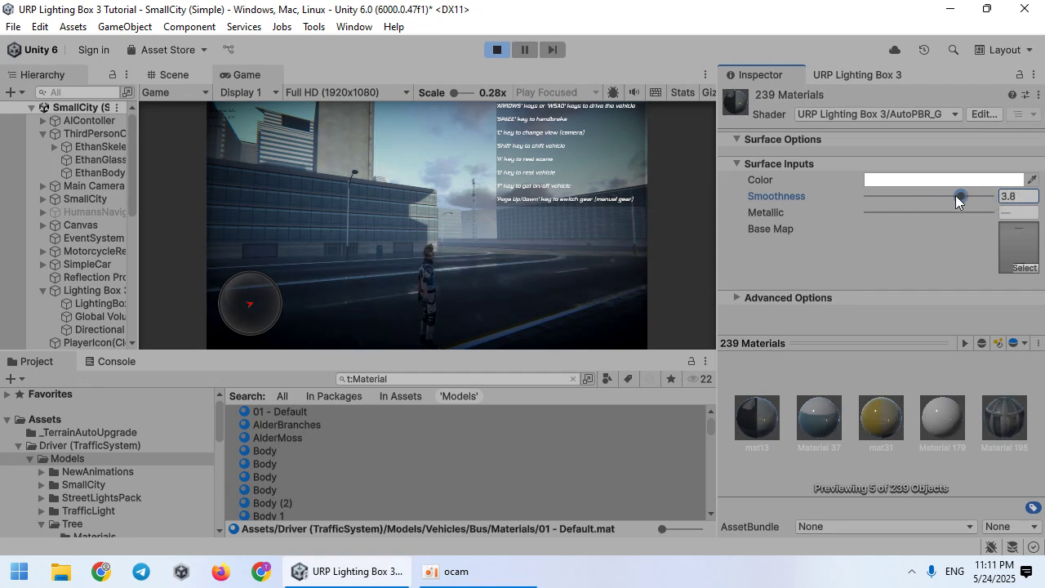
Try the AutoPBR_R shader on the selected materials, settle on AutoPBR_B and set their Smoothness to 5.
{"action": "left_click", "coordinate": [891, 117]}
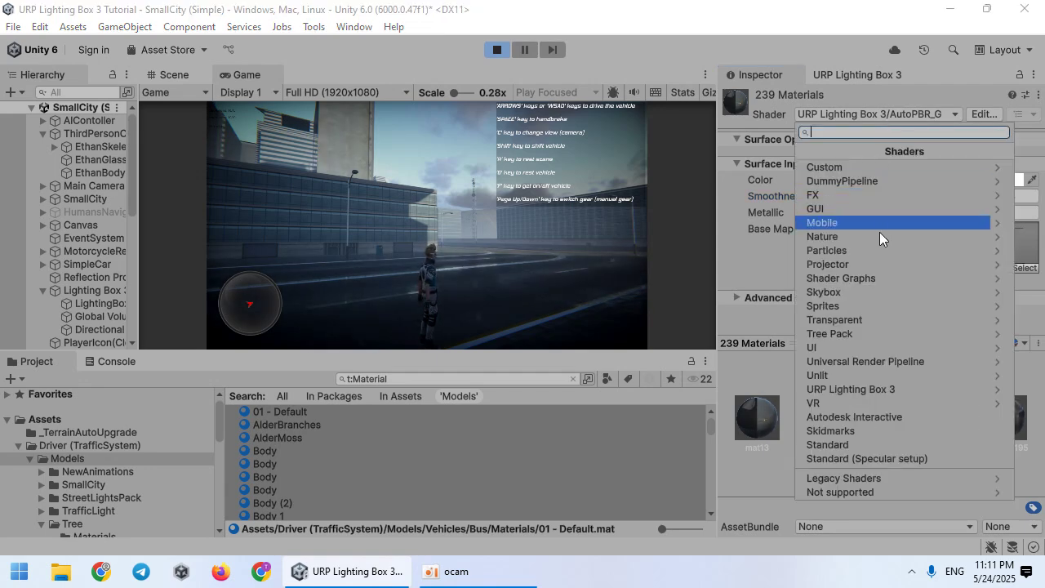
{"action": "left_click", "coordinate": [875, 391]}
{"action": "left_click", "coordinate": [831, 195]}
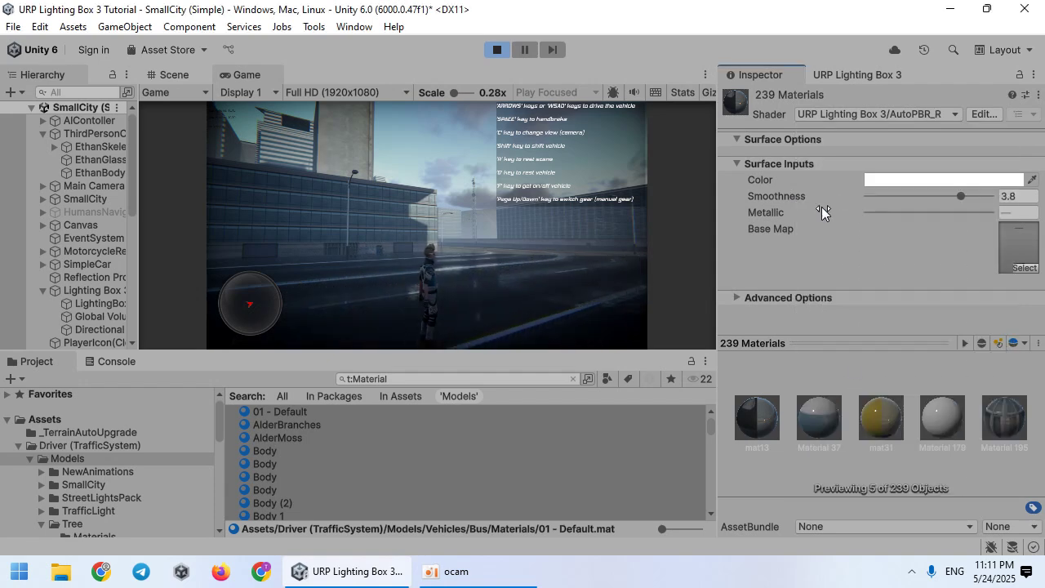
{"action": "left_click", "coordinate": [879, 115]}
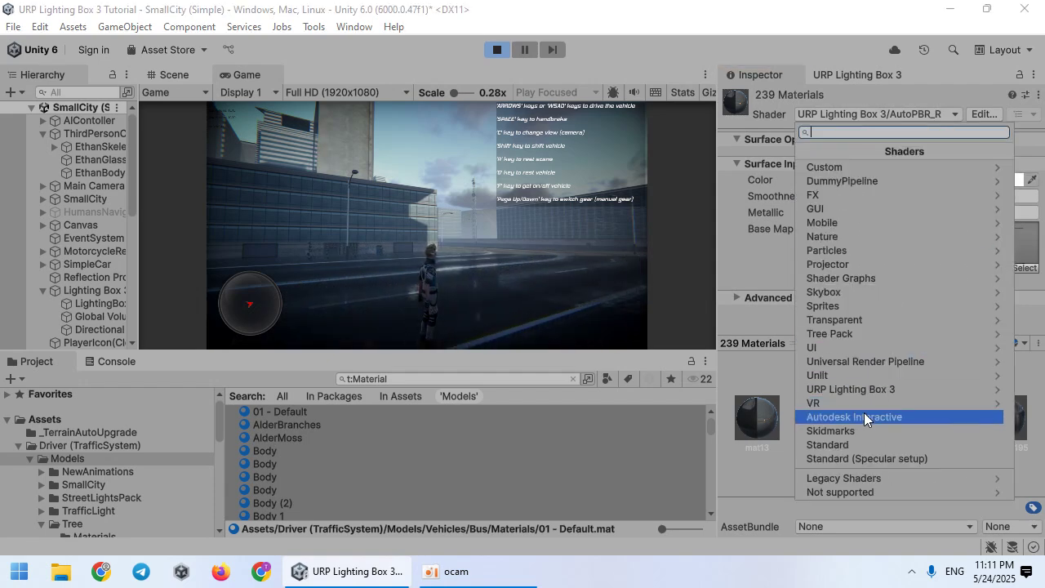
{"action": "left_click", "coordinate": [865, 389]}
{"action": "left_click", "coordinate": [872, 175]}
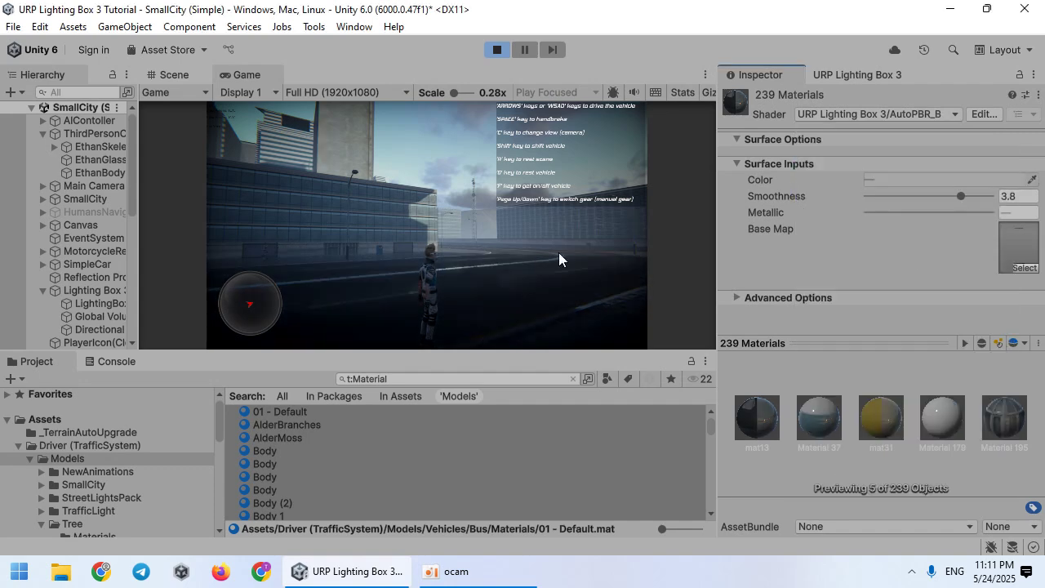
{"action": "left_click_drag", "start_coordinate": [969, 196], "coordinate": [1042, 212]}
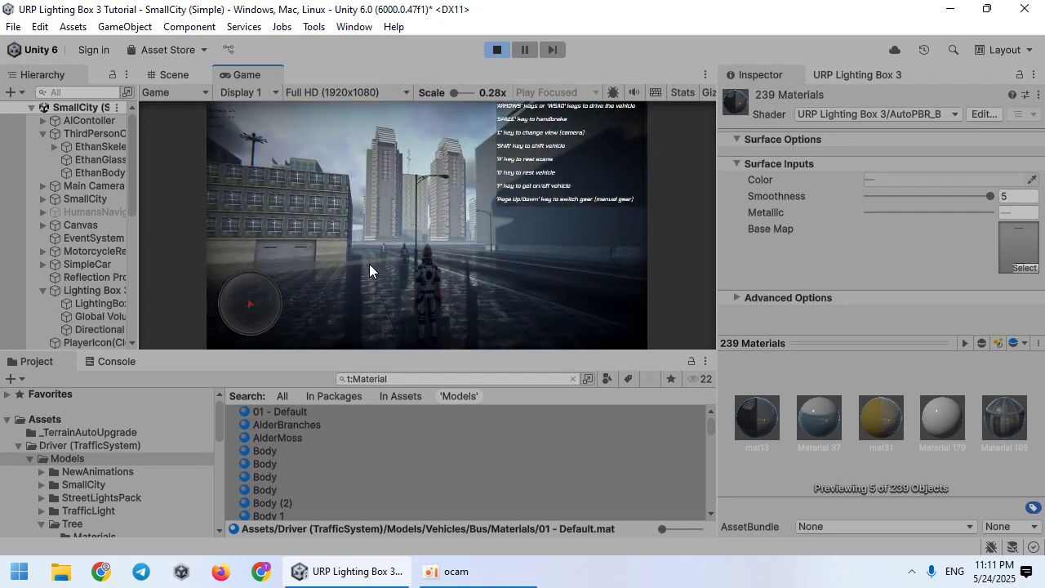
Select the sidewalk mesh in the Scene view and set its Texture 5 material's Smoothness to 4.42.
{"action": "left_click", "coordinate": [115, 265]}
{"action": "left_click", "coordinate": [174, 74]}
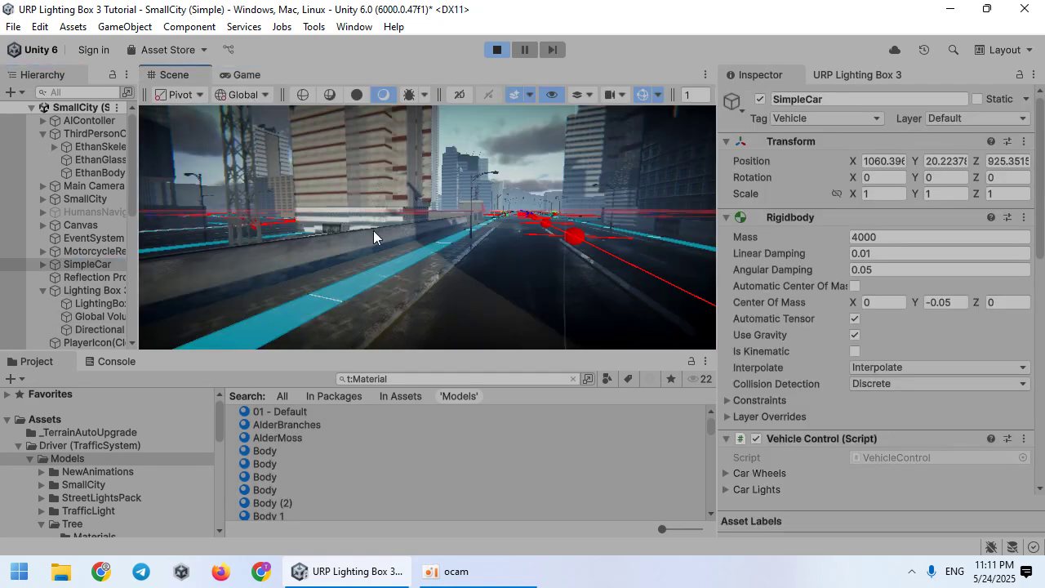
{"action": "right_click_drag", "start_coordinate": [373, 230], "coordinate": [424, 288]}
{"action": "left_click", "coordinate": [491, 297]}
{"action": "right_click_drag", "start_coordinate": [491, 297], "coordinate": [280, 269]}
{"action": "scroll", "coordinate": [764, 380], "scroll_direction": "down", "scroll_amount": 4}
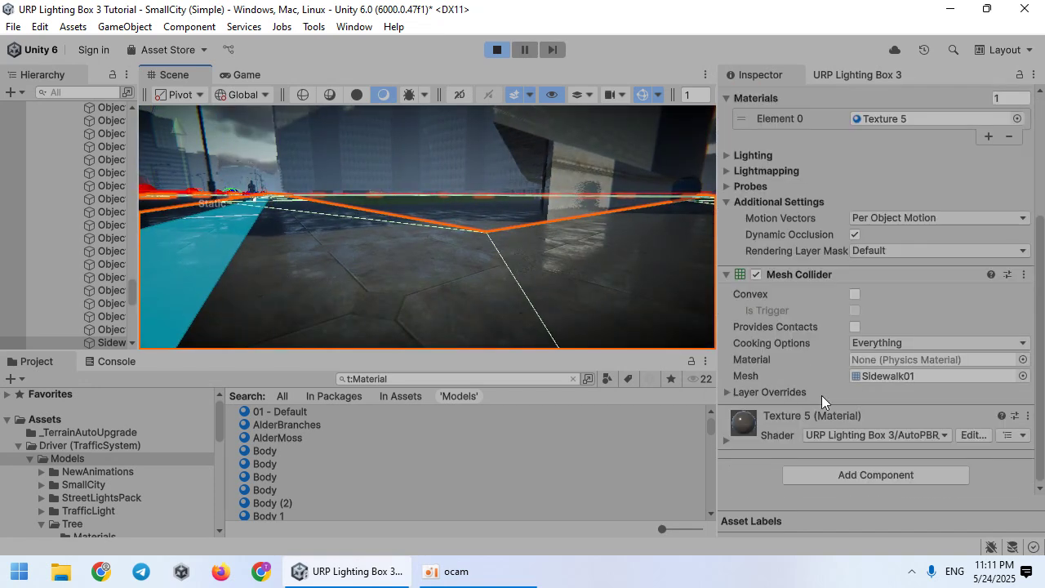
{"action": "left_click", "coordinate": [819, 417]}
{"action": "scroll", "coordinate": [889, 422], "scroll_direction": "down", "scroll_amount": 3}
{"action": "left_click_drag", "start_coordinate": [948, 390], "coordinate": [878, 379]}
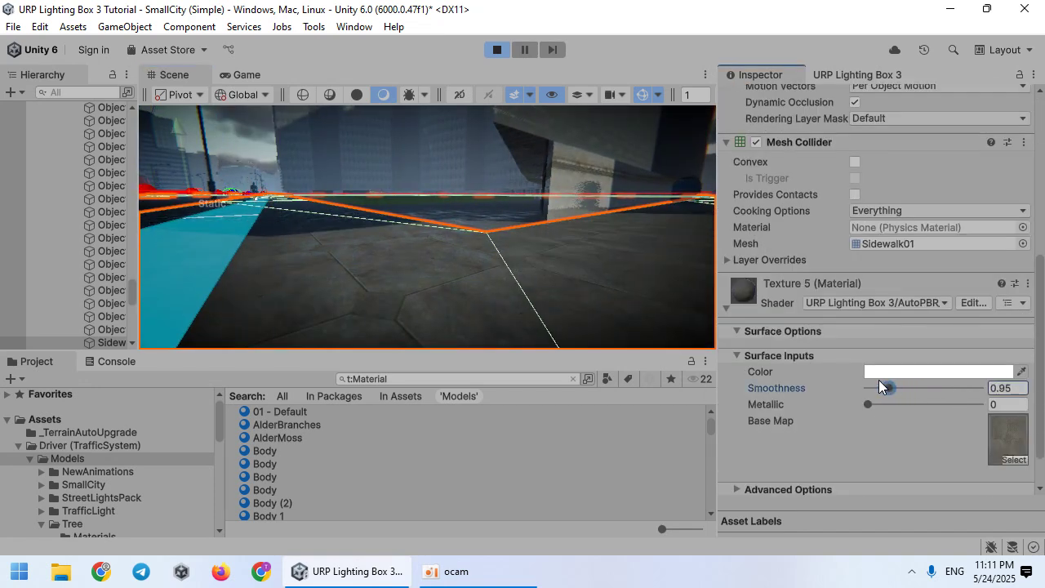
{"action": "left_click_drag", "start_coordinate": [965, 382], "coordinate": [971, 380]}
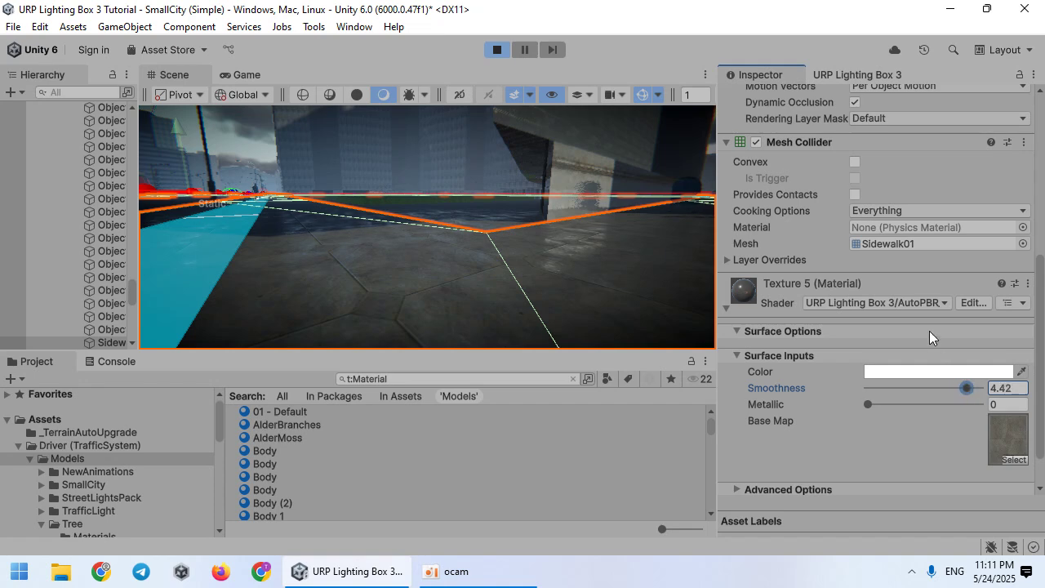
Compare the AutoPBR_G and AutoPBR_R shaders on the sidewalk's Texture 5 material, return to AutoPBR_B and set Smoothness to 4.38.
{"action": "left_click", "coordinate": [921, 304]}
{"action": "left_click", "coordinate": [884, 443]}
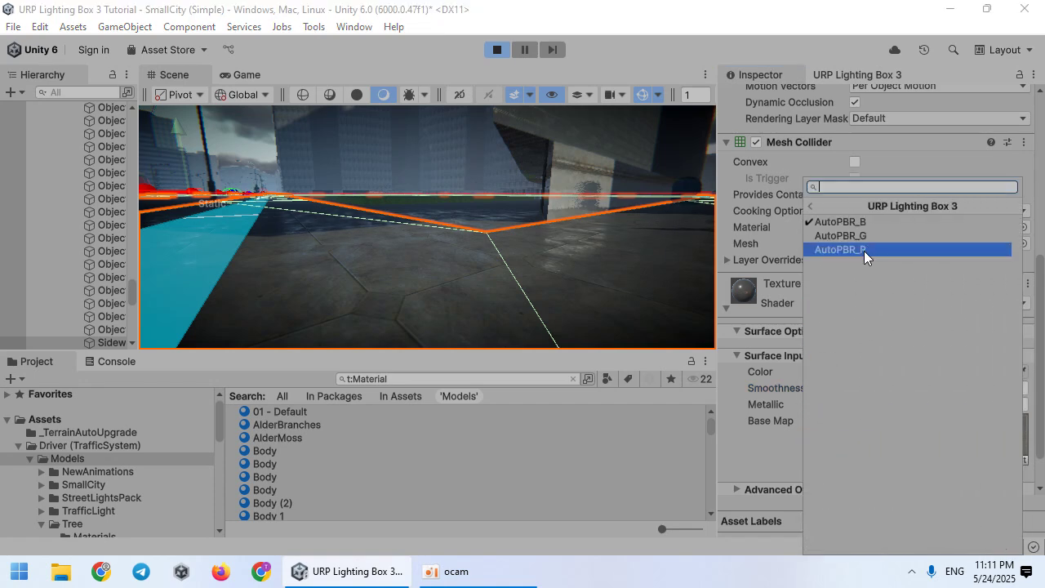
{"action": "left_click", "coordinate": [863, 236]}
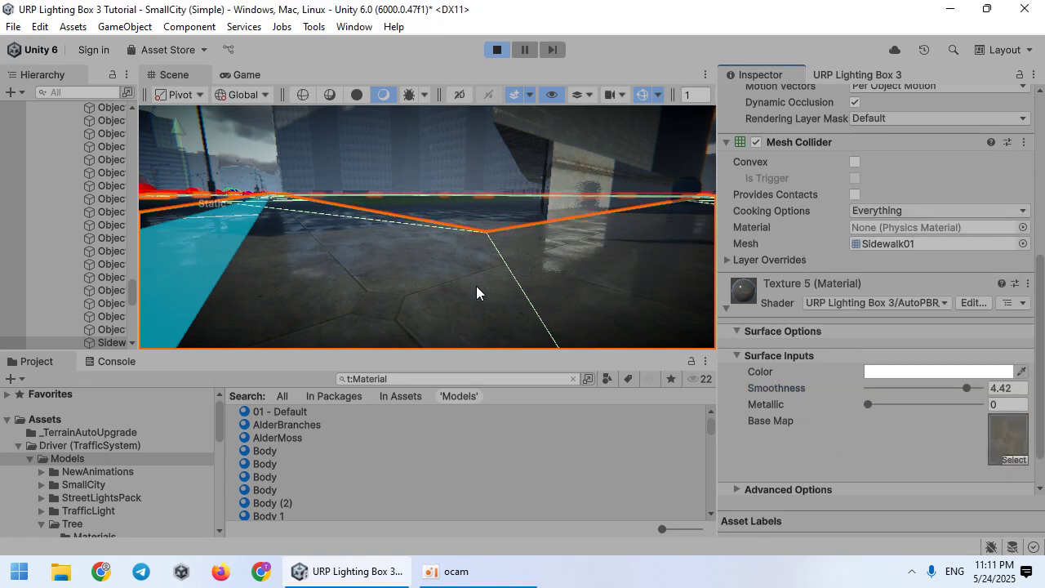
{"action": "left_click", "coordinate": [904, 307]}
{"action": "left_click", "coordinate": [885, 445]}
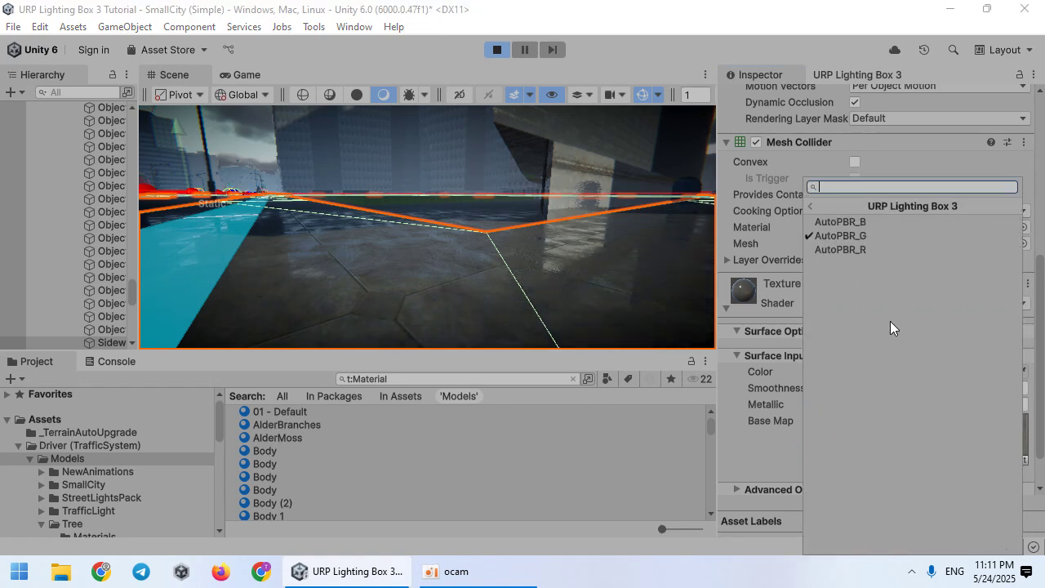
{"action": "left_click", "coordinate": [881, 251]}
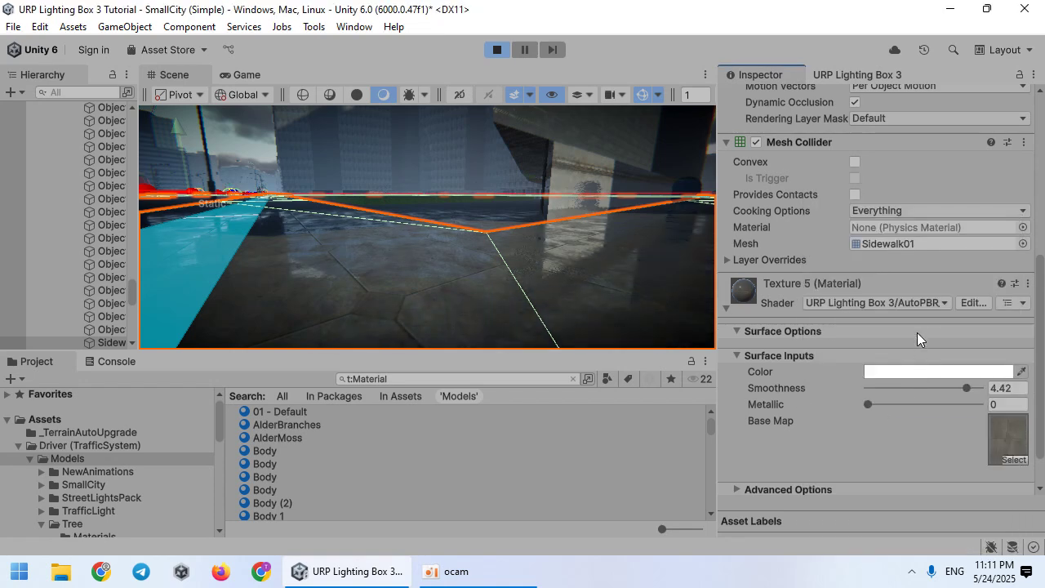
{"action": "left_click", "coordinate": [907, 304]}
{"action": "left_click", "coordinate": [892, 440]}
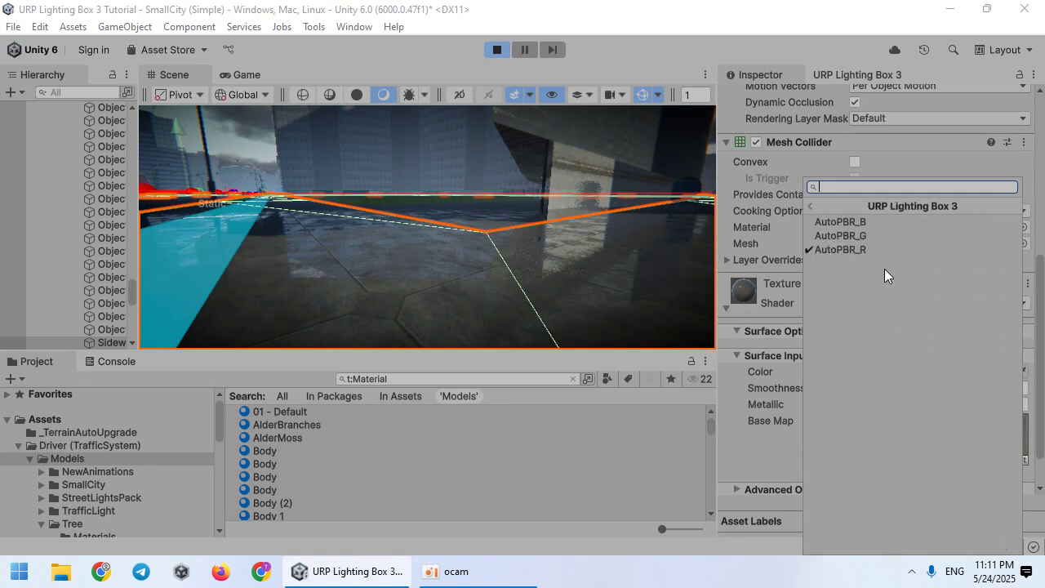
{"action": "left_click", "coordinate": [867, 222]}
{"action": "left_click_drag", "start_coordinate": [943, 387], "coordinate": [966, 388]}
{"action": "left_click", "coordinate": [246, 74]}
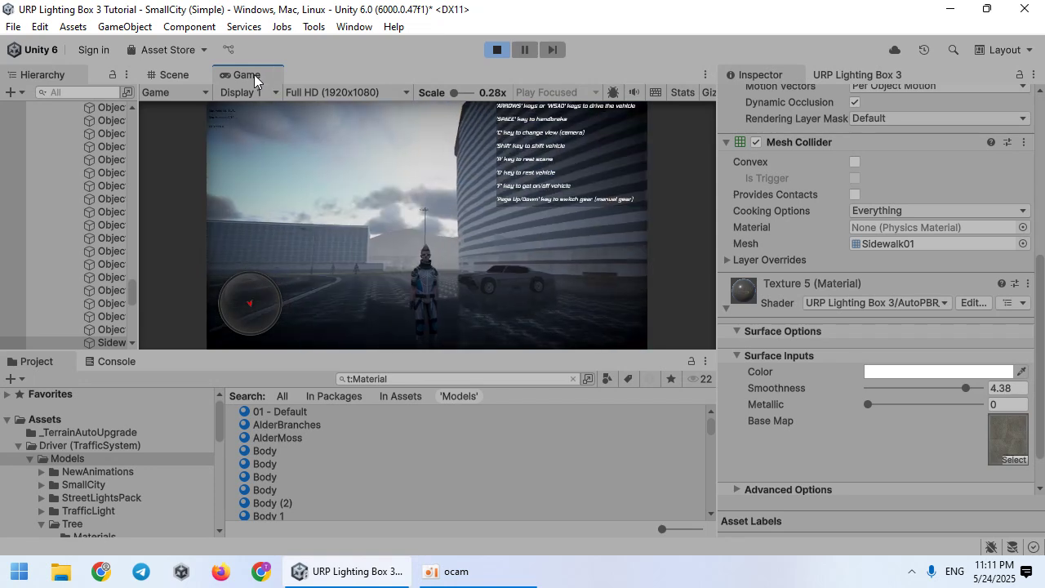
Find the SimpleCar object in the scene hierarchy and frame it in the Scene view.
{"action": "left_click", "coordinate": [194, 74]}
{"action": "scroll", "coordinate": [65, 222], "scroll_direction": "down", "scroll_amount": 10}
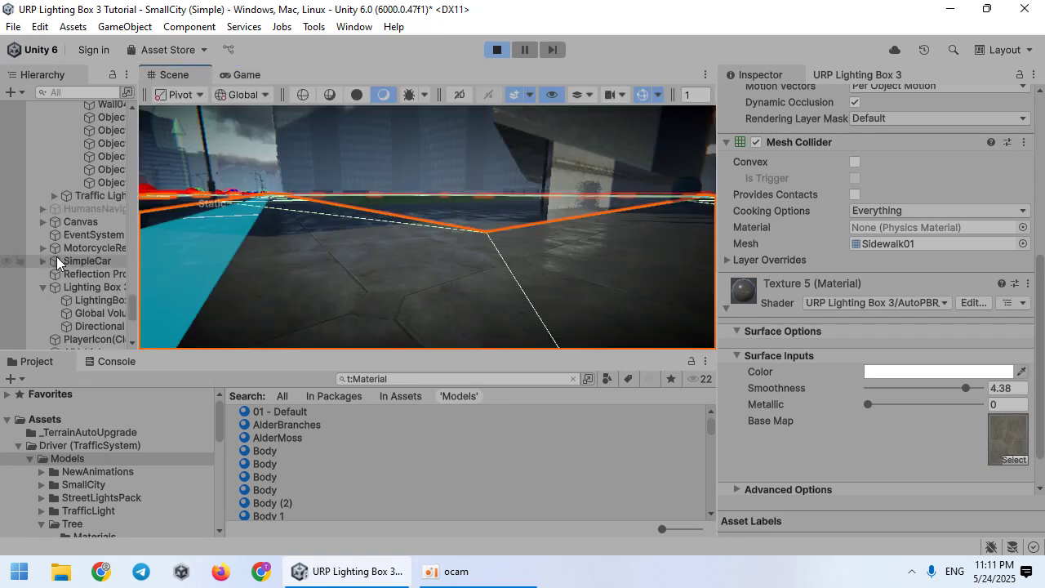
{"action": "scroll", "coordinate": [79, 294], "scroll_direction": "up", "scroll_amount": 6}
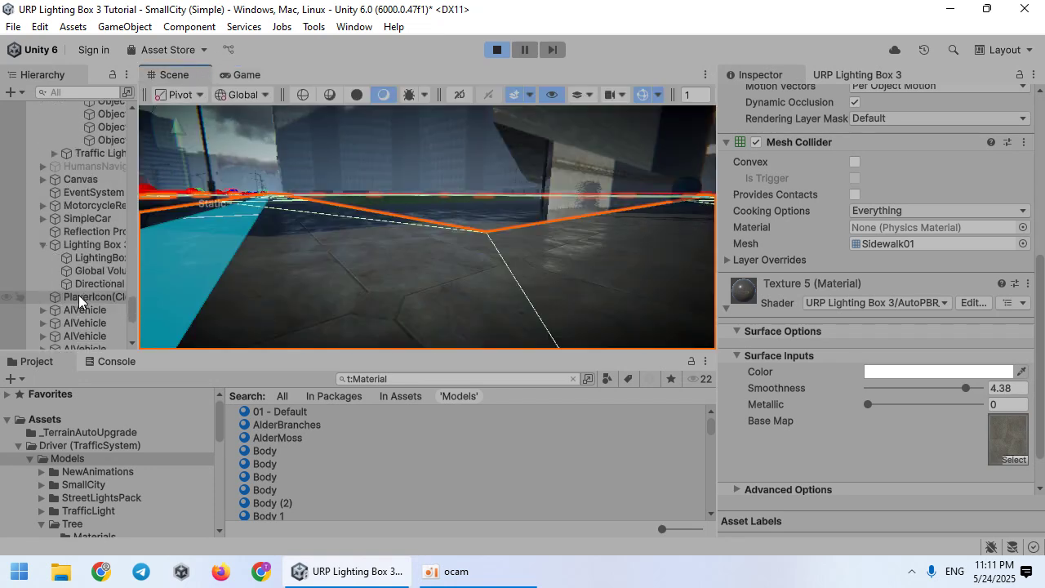
{"action": "scroll", "coordinate": [81, 292], "scroll_direction": "down", "scroll_amount": 3}
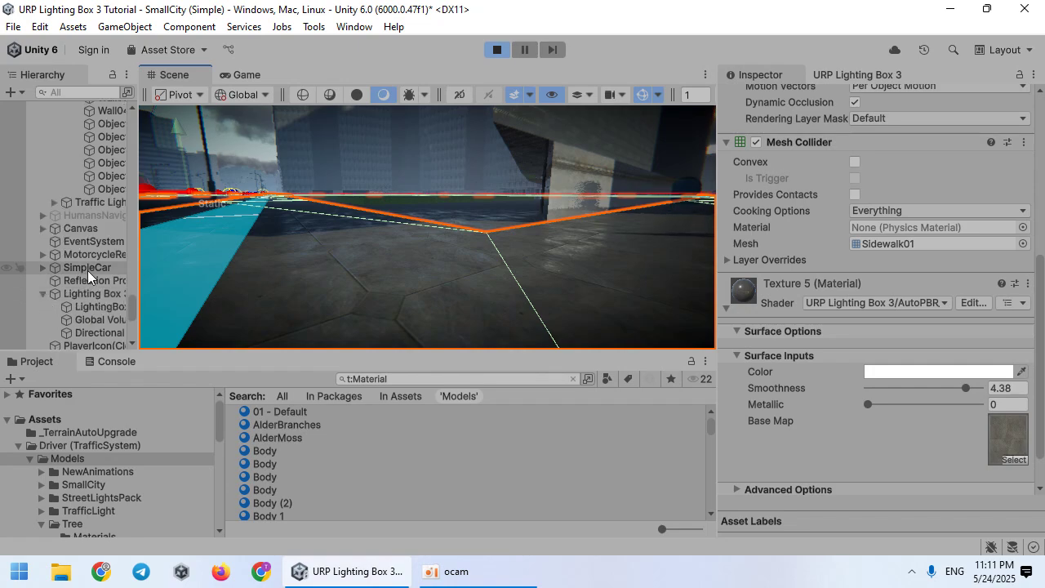
{"action": "left_click", "coordinate": [87, 270]}
{"action": "key", "text": "f"}
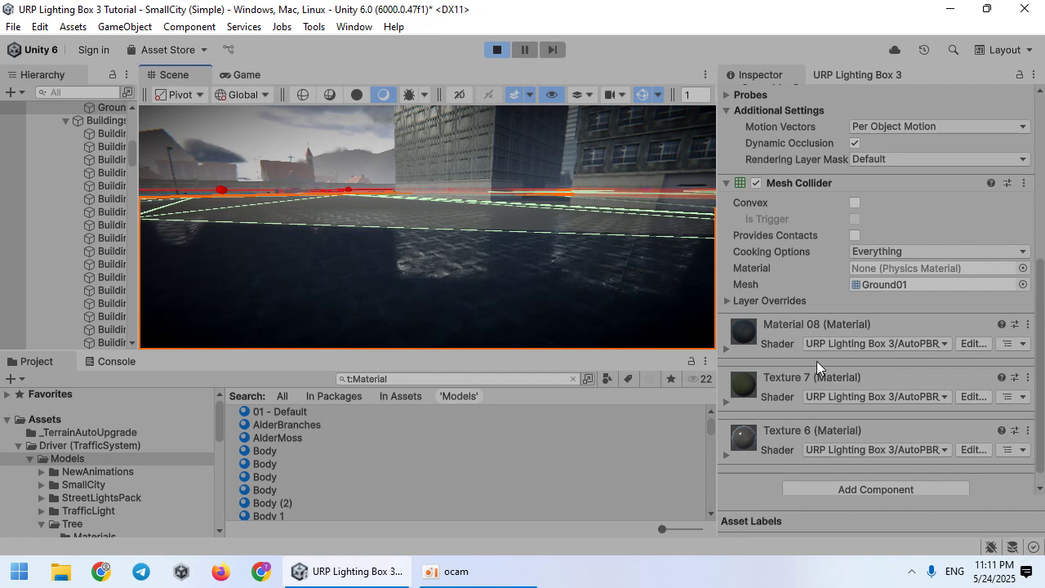
Set the Smoothness of the ground mesh's Texture 6 material to 4.05, checking its reflections by running the character in the Game view.
{"action": "scroll", "coordinate": [804, 392], "scroll_direction": "down", "scroll_amount": 1}
{"action": "left_click", "coordinate": [792, 424]}
{"action": "scroll", "coordinate": [819, 414], "scroll_direction": "down", "scroll_amount": 5}
{"action": "mouse_move", "coordinate": [931, 344]}
{"action": "left_mouse_down"}
{"action": "mouse_move", "coordinate": [892, 342]}
{"action": "mouse_move", "coordinate": [950, 344]}
{"action": "left_mouse_up"}
{"action": "left_click", "coordinate": [259, 74]}
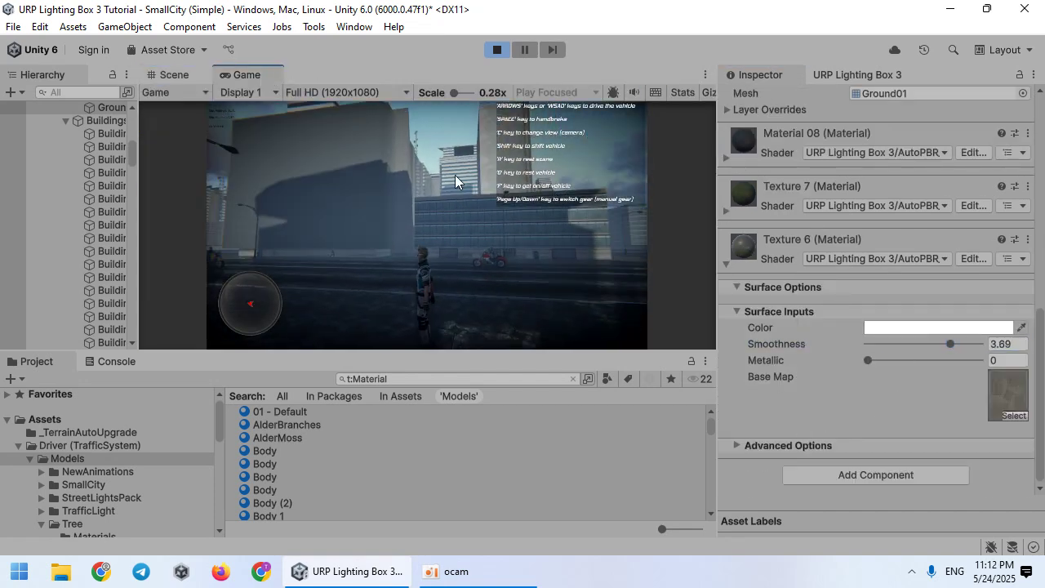
{"action": "key", "text": "w"}
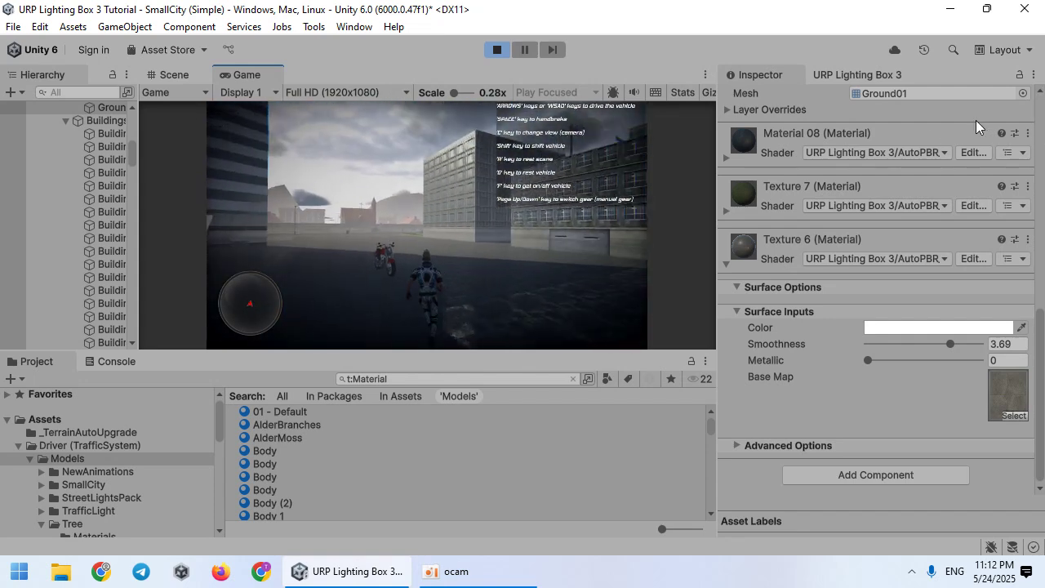
{"action": "mouse_move", "coordinate": [950, 343]}
{"action": "left_mouse_down"}
{"action": "mouse_move", "coordinate": [967, 344]}
{"action": "mouse_move", "coordinate": [958, 344]}
{"action": "left_mouse_up"}
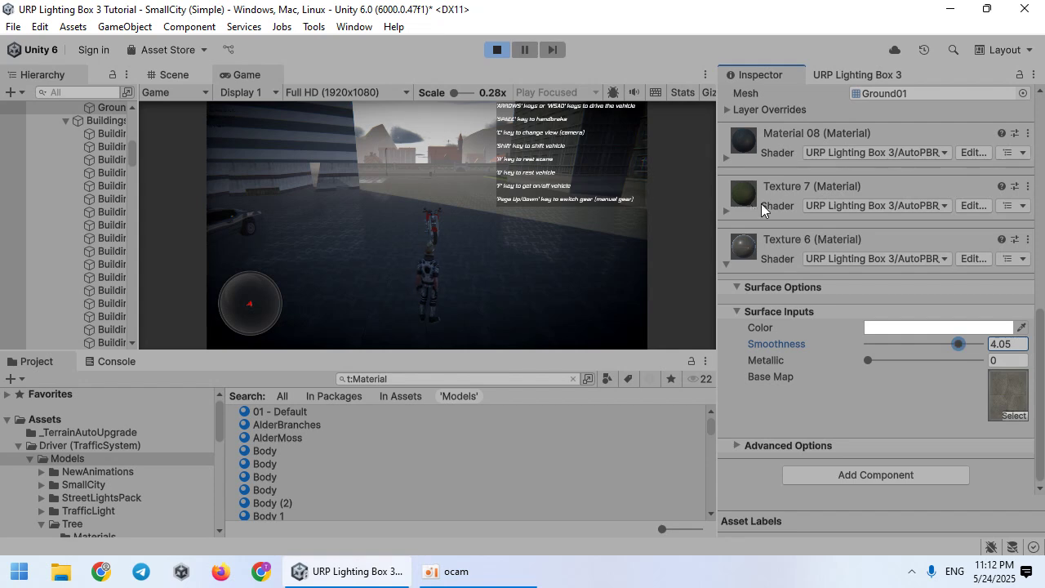
Set the Smoothness of the ground mesh's Material 08 to 1.06.
{"action": "left_click", "coordinate": [778, 144]}
{"action": "left_click_drag", "start_coordinate": [966, 239], "coordinate": [892, 238]}
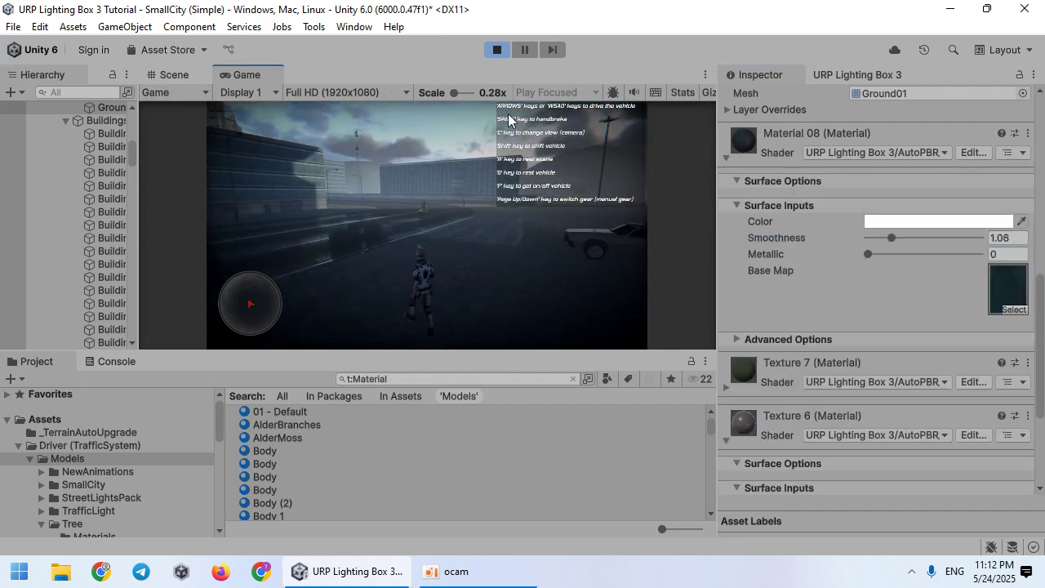
Collapse the ground mesh's material settings, then get the character into the parked car in an enlarged Game view.
{"action": "left_click", "coordinate": [761, 150]}
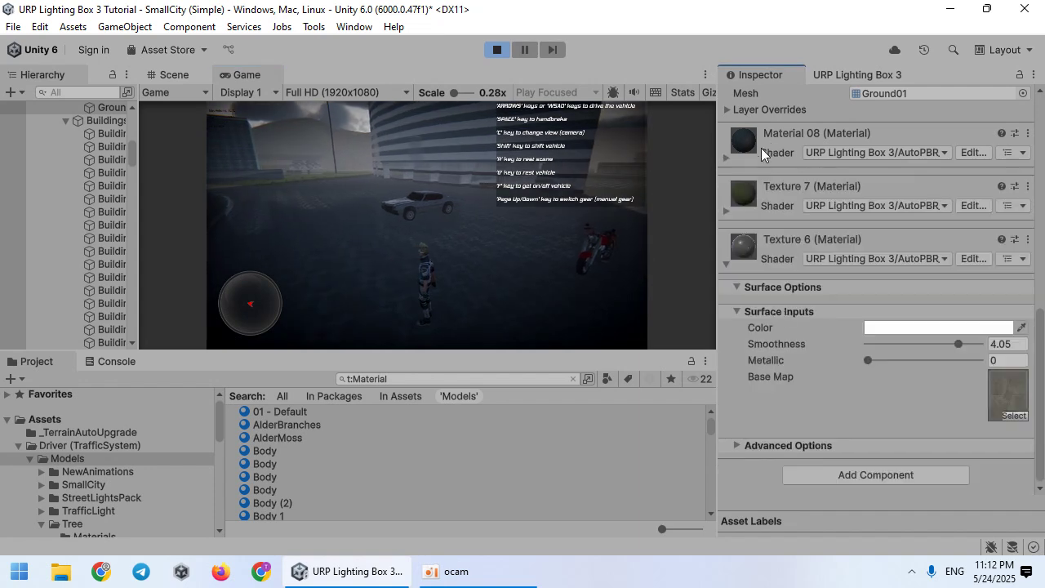
{"action": "left_click", "coordinate": [781, 258]}
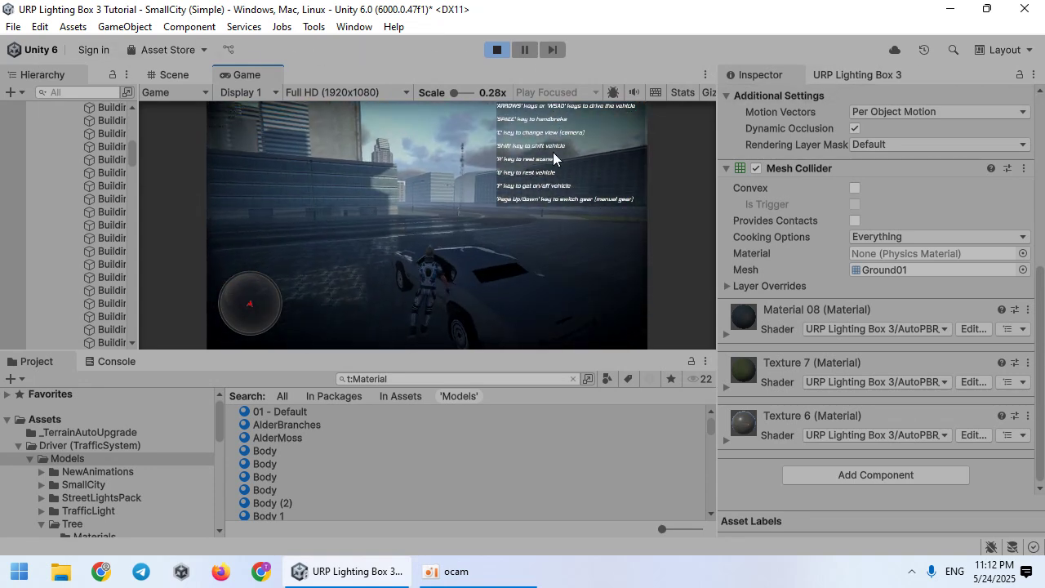
{"action": "key", "text": "f"}
{"action": "left_click_drag", "start_coordinate": [434, 350], "coordinate": [409, 423]}
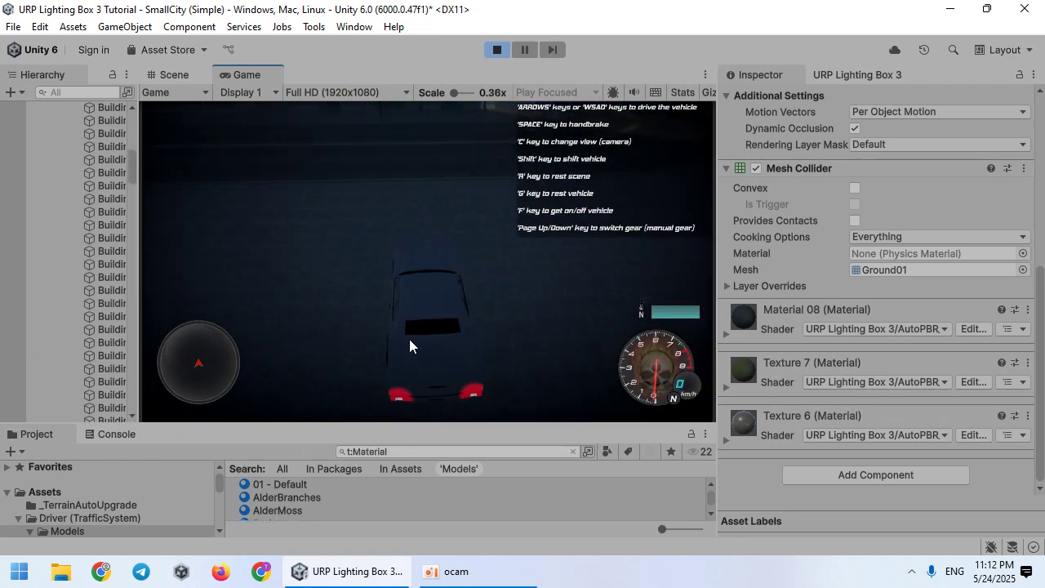
Set the sun's Rotation Y to 212 in the URP Lighting Box 3 scene settings.
{"action": "left_click", "coordinate": [816, 74]}
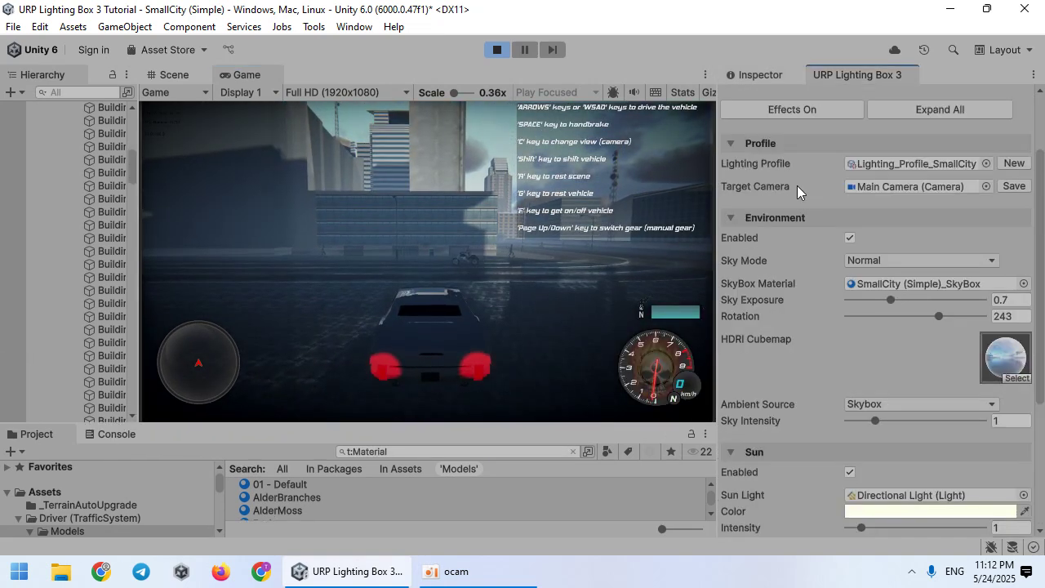
{"action": "scroll", "coordinate": [796, 185], "scroll_direction": "up", "scroll_amount": 3}
{"action": "scroll", "coordinate": [780, 287], "scroll_direction": "down", "scroll_amount": 8}
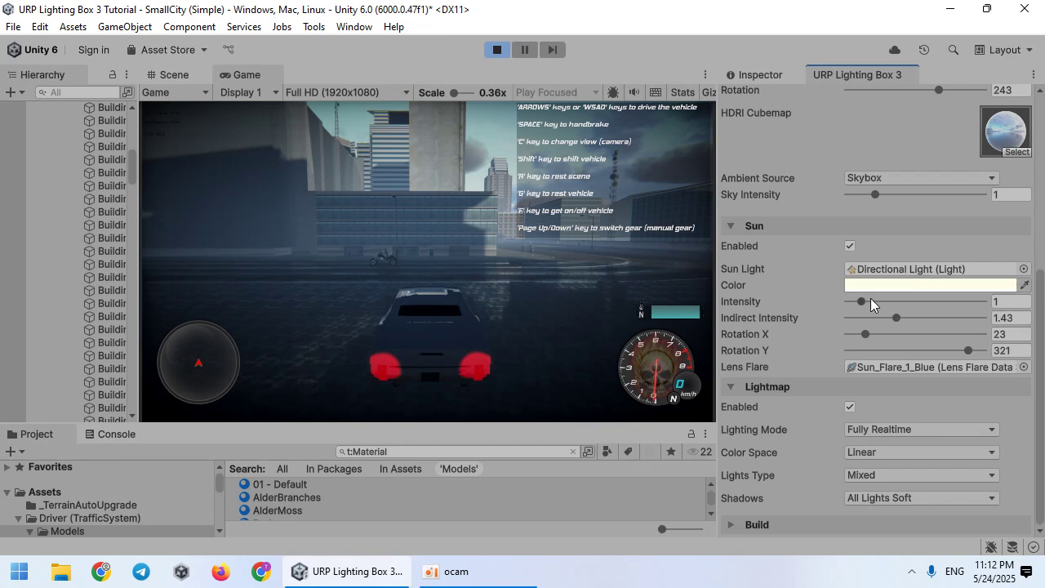
{"action": "left_click_drag", "start_coordinate": [968, 350], "coordinate": [928, 351]}
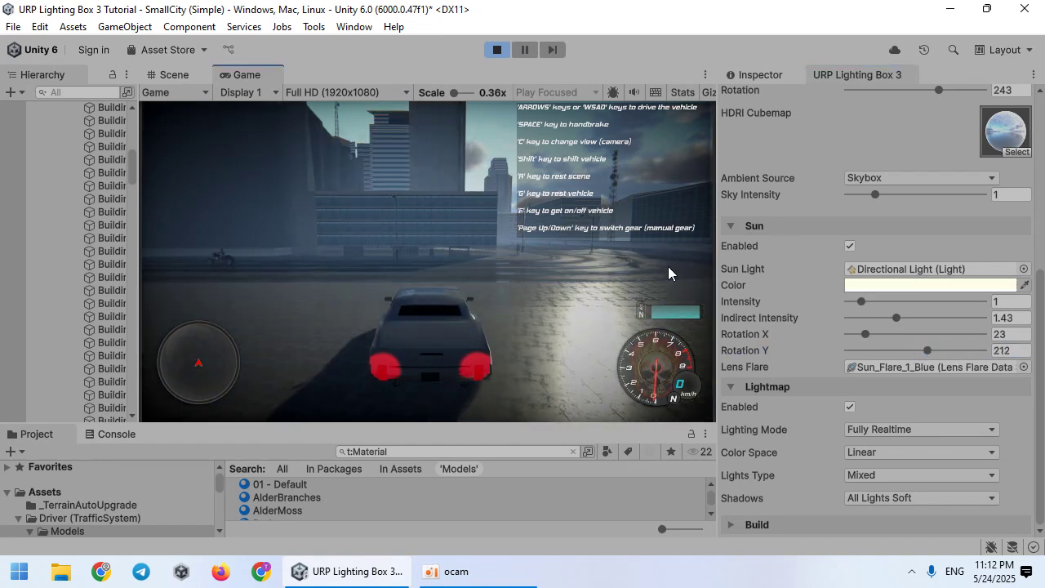
Drive the car forward and in reverse to examine the sunlight's reflections on the ground.
{"action": "key", "text": "w"}
{"action": "key", "text": "d"}
{"action": "key", "text": "s"}
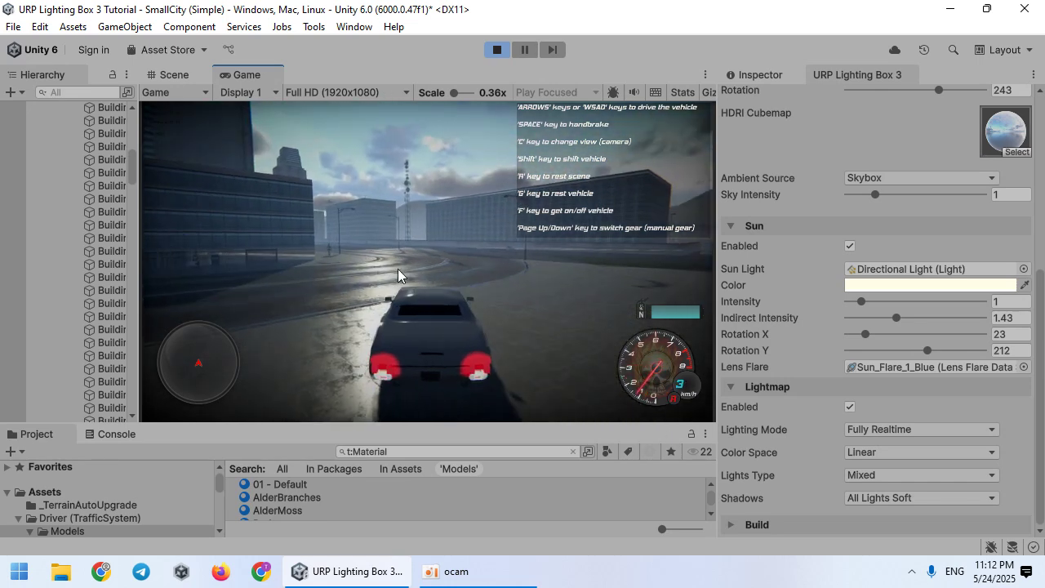
{"action": "key", "text": "s"}
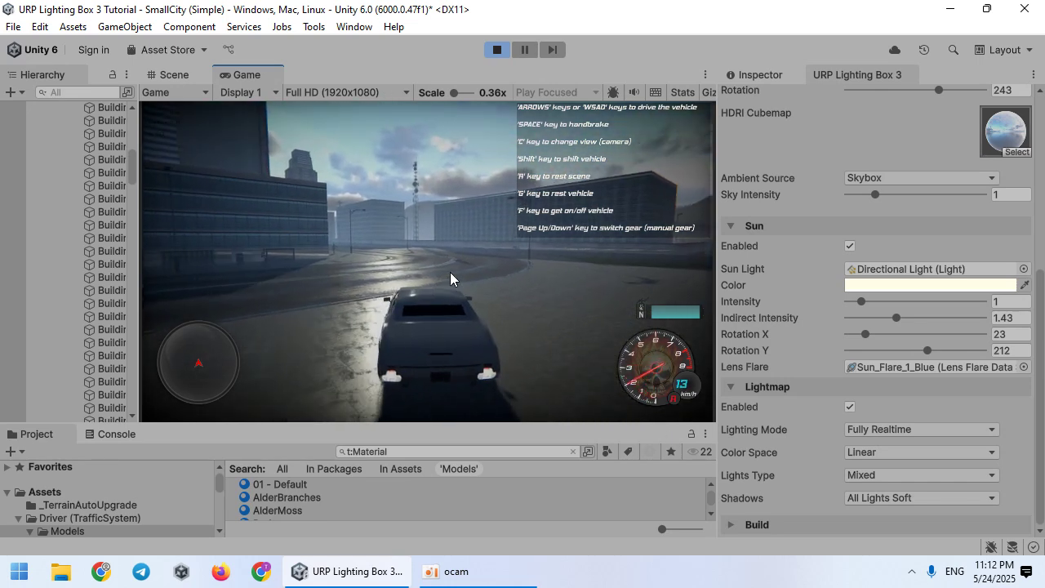
{"action": "key", "text": "w"}
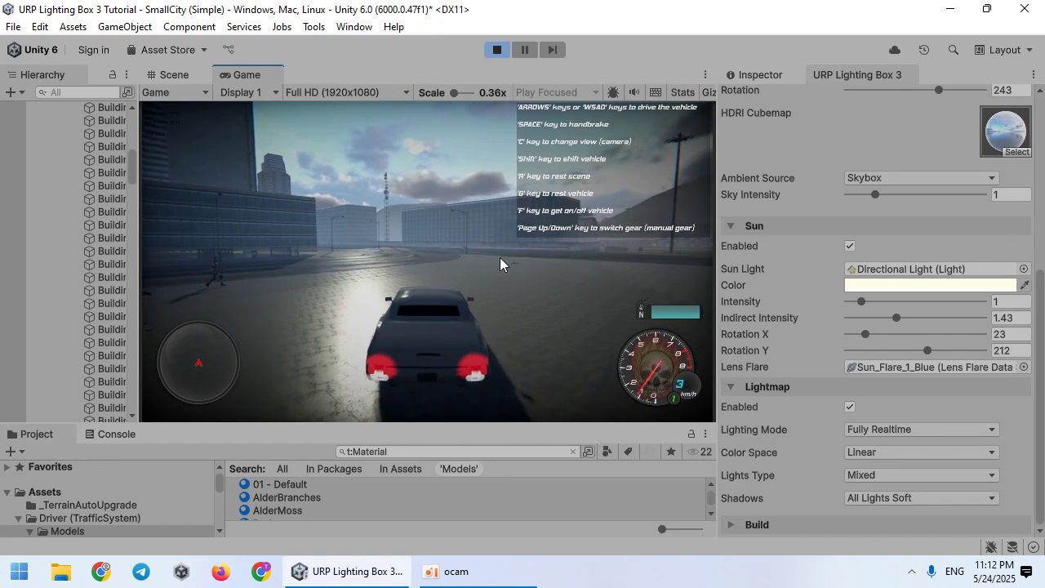
Try a lower sun with Rotation X at 15 and 11, and Rotation Y at 179.
{"action": "mouse_move", "coordinate": [863, 335]}
{"action": "left_mouse_down"}
{"action": "mouse_move", "coordinate": [972, 319]}
{"action": "mouse_move", "coordinate": [839, 309]}
{"action": "mouse_move", "coordinate": [857, 320]}
{"action": "left_mouse_up"}
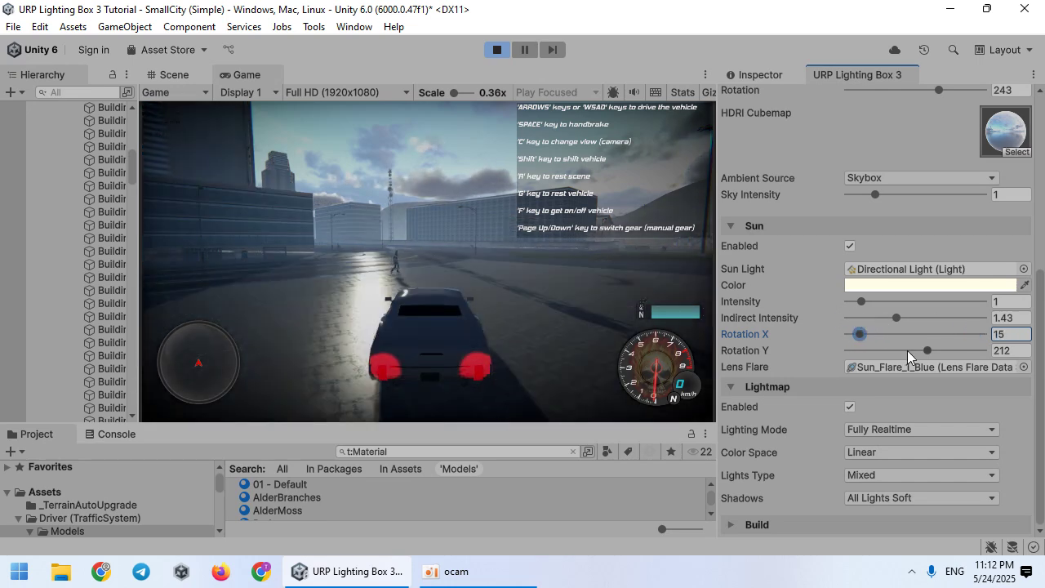
{"action": "left_click", "coordinate": [925, 350]}
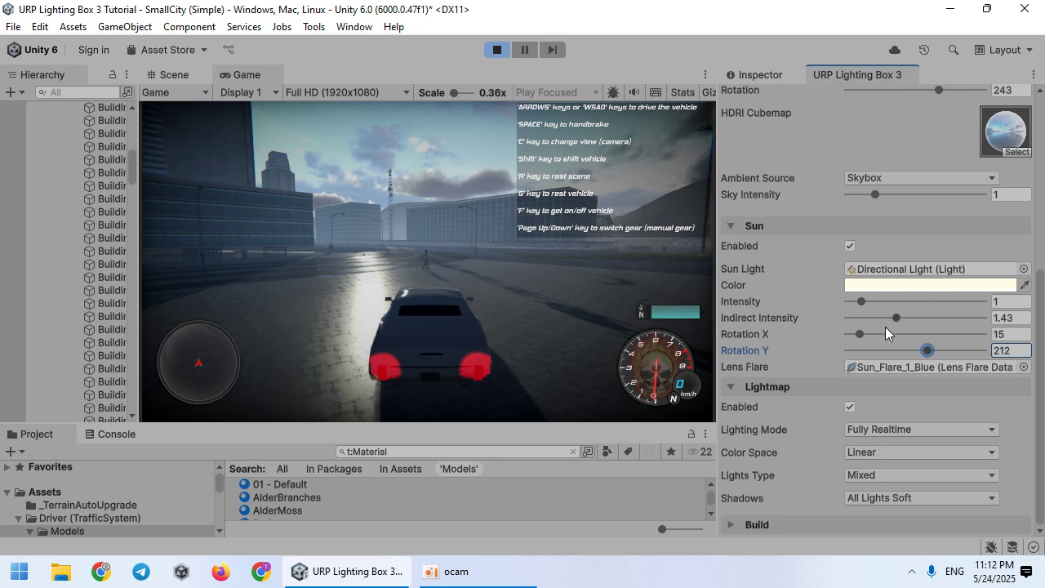
{"action": "mouse_move", "coordinate": [860, 334]}
{"action": "left_mouse_down"}
{"action": "mouse_move", "coordinate": [885, 336]}
{"action": "mouse_move", "coordinate": [840, 341]}
{"action": "mouse_move", "coordinate": [857, 338]}
{"action": "left_mouse_up"}
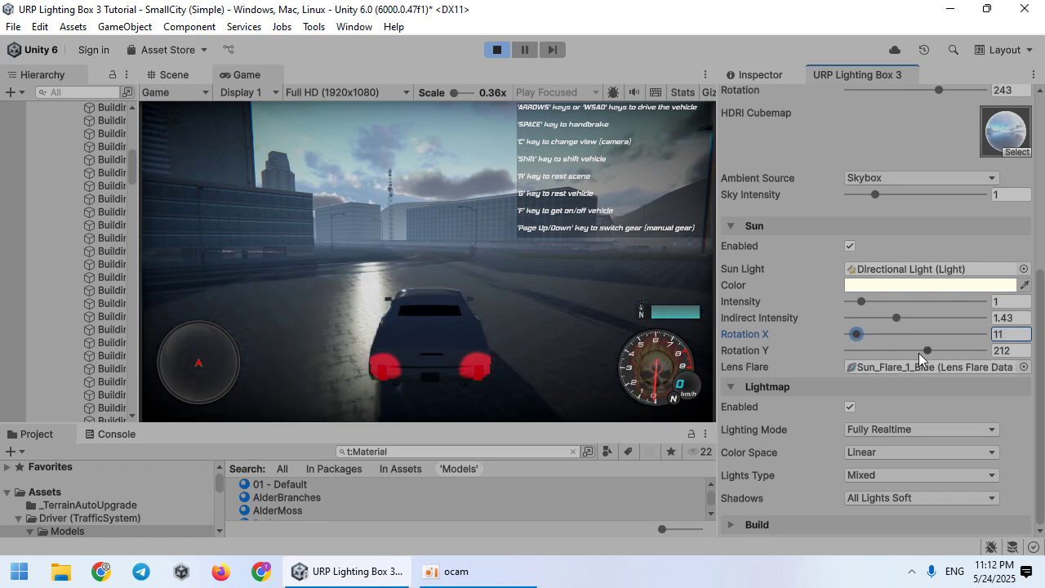
{"action": "mouse_move", "coordinate": [918, 354]}
{"action": "left_mouse_down"}
{"action": "mouse_move", "coordinate": [930, 349]}
{"action": "mouse_move", "coordinate": [917, 341]}
{"action": "left_mouse_up"}
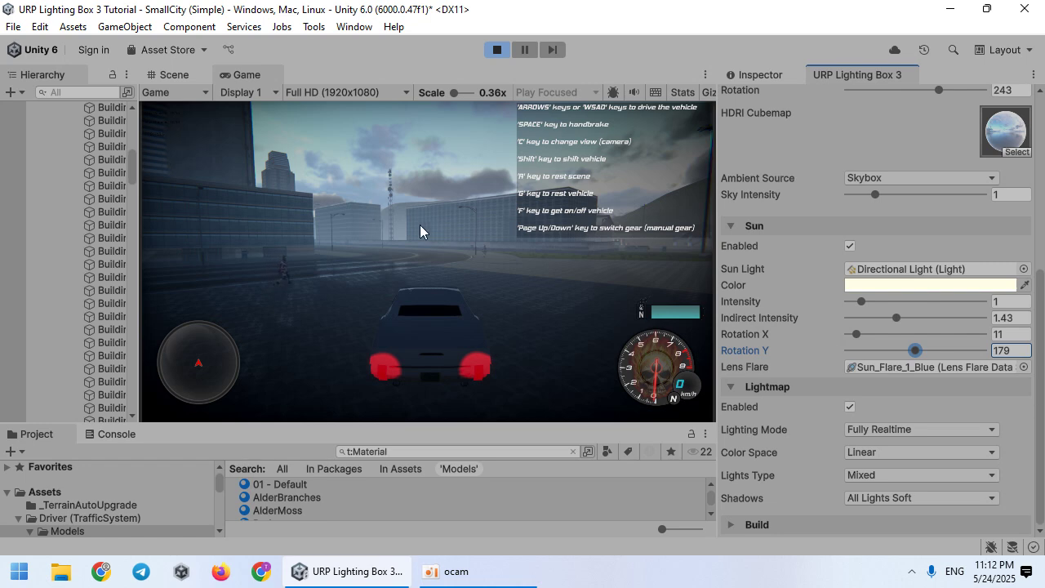
Change the sun's colour to light orange FFCC83 and set its Rotation Y to 210 and Rotation X to 13.
{"action": "left_click", "coordinate": [881, 284]}
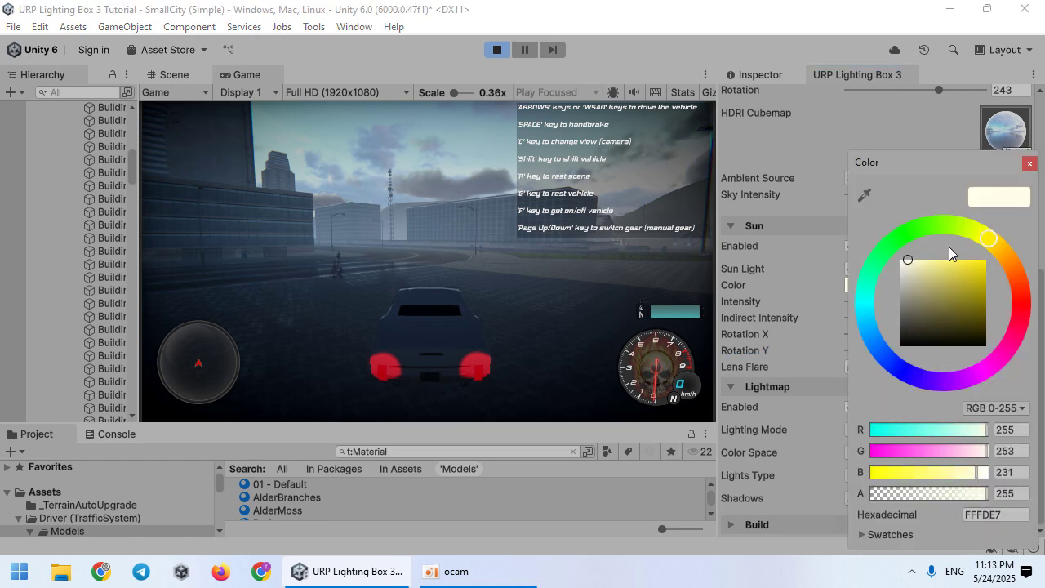
{"action": "left_click_drag", "start_coordinate": [988, 238], "coordinate": [1006, 257]}
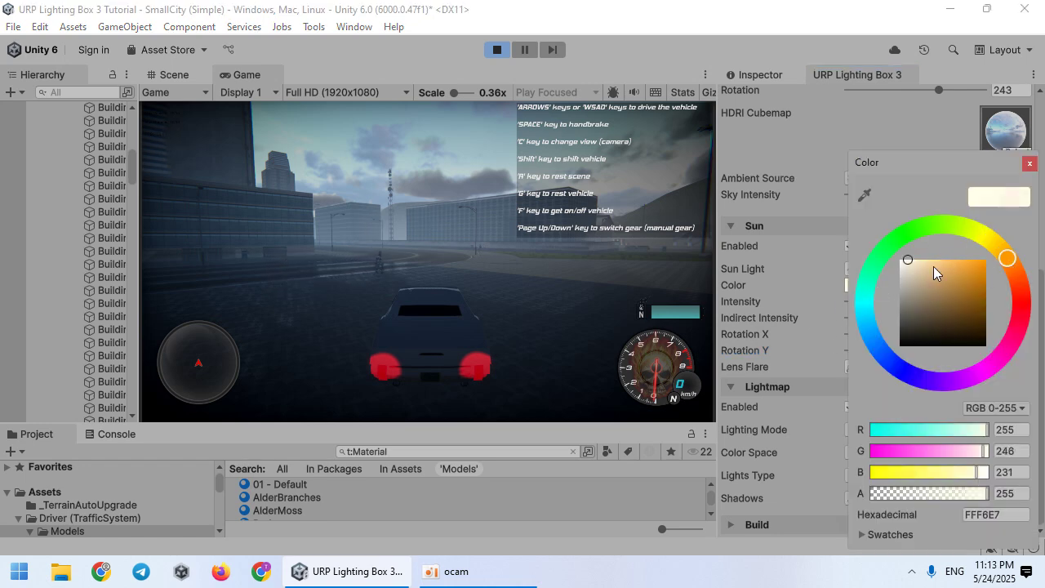
{"action": "left_click", "coordinate": [817, 338]}
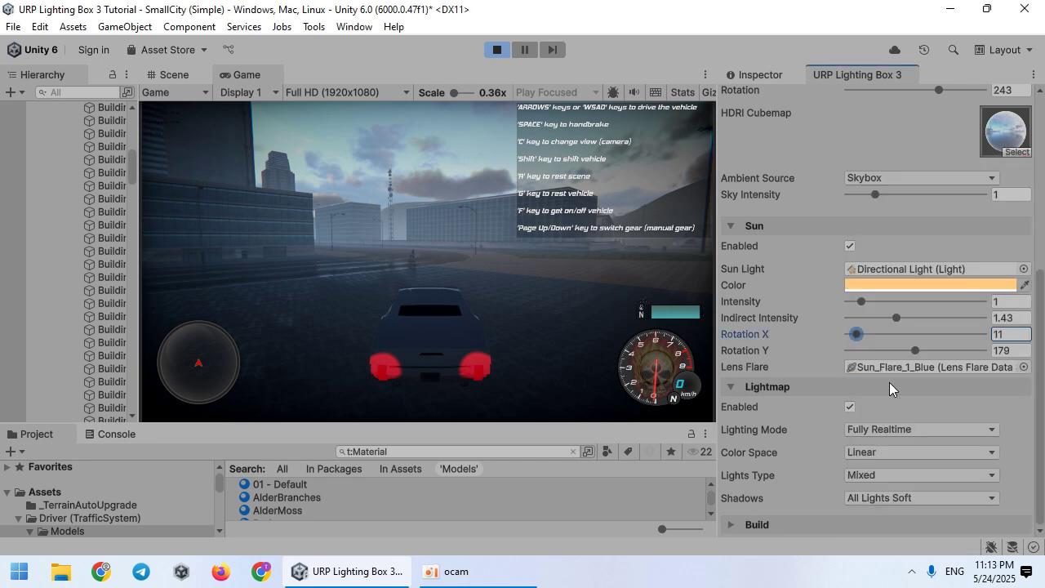
{"action": "left_click_drag", "start_coordinate": [915, 350], "coordinate": [926, 351]}
{"action": "mouse_move", "coordinate": [857, 334]}
{"action": "left_mouse_down"}
{"action": "mouse_move", "coordinate": [875, 341]}
{"action": "mouse_move", "coordinate": [847, 335]}
{"action": "mouse_move", "coordinate": [857, 335]}
{"action": "left_mouse_up"}
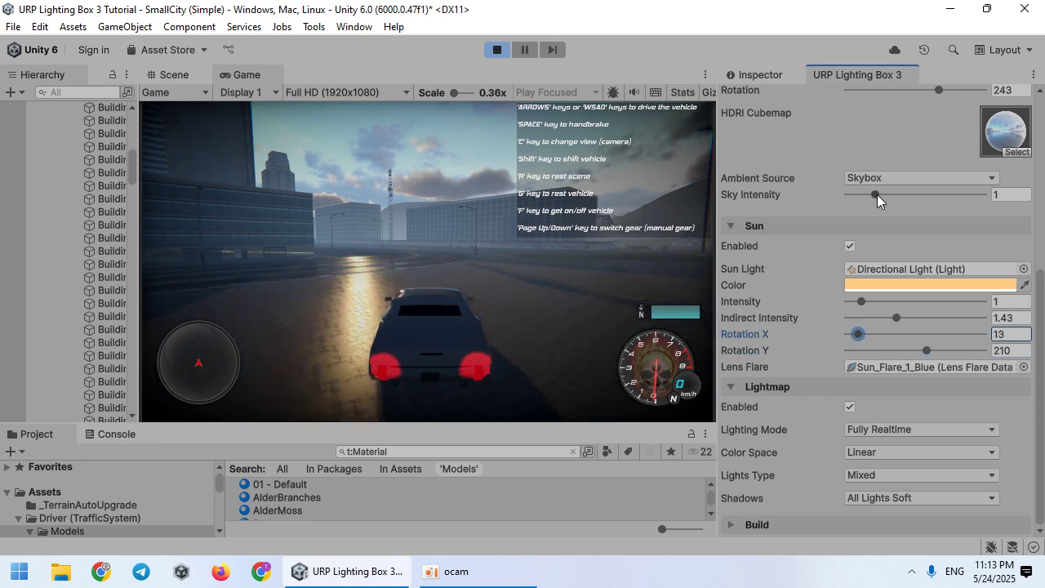
Preview several HDRI cubemaps for the sky and choose kloppenheim_06_puresky_2k.
{"action": "left_click", "coordinate": [1011, 153]}
{"action": "left_click", "coordinate": [937, 222]}
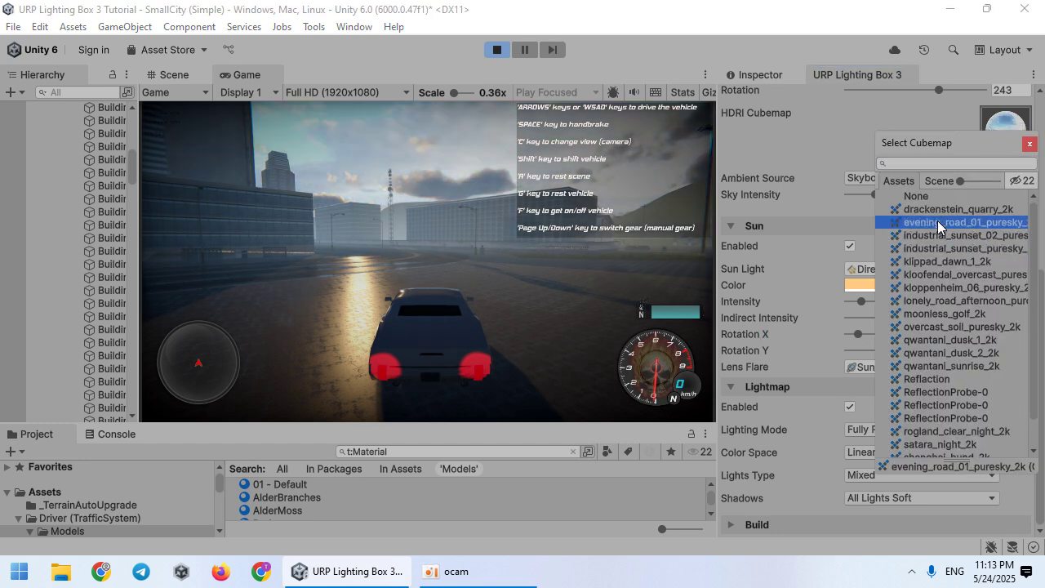
{"action": "left_click", "coordinate": [942, 275]}
{"action": "left_click", "coordinate": [942, 300]}
{"action": "double_click", "coordinate": [942, 287]}
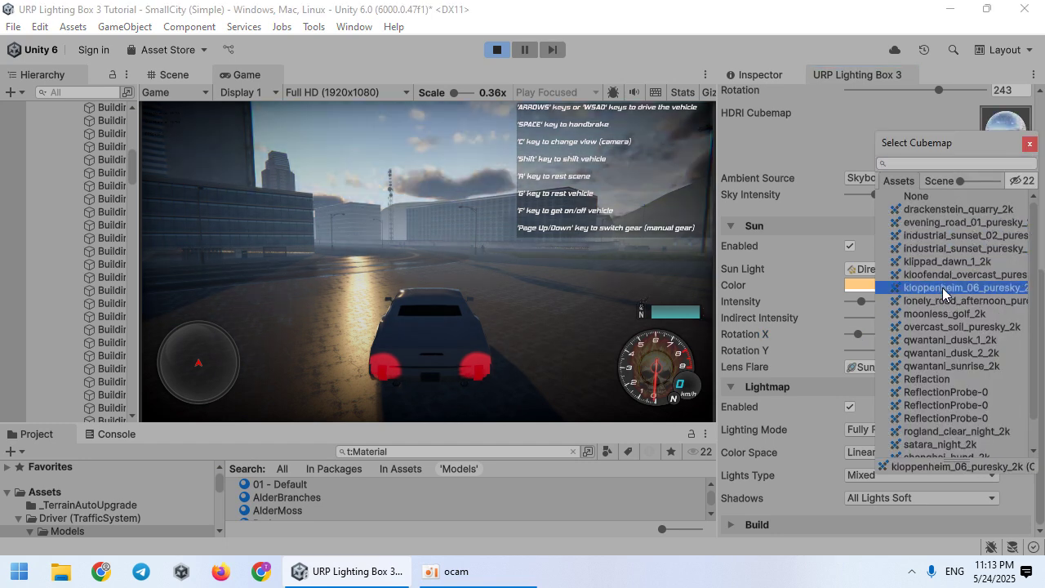
Shift the sun light's colour to a softer, more reddish peach tone.
{"action": "left_click", "coordinate": [865, 285]}
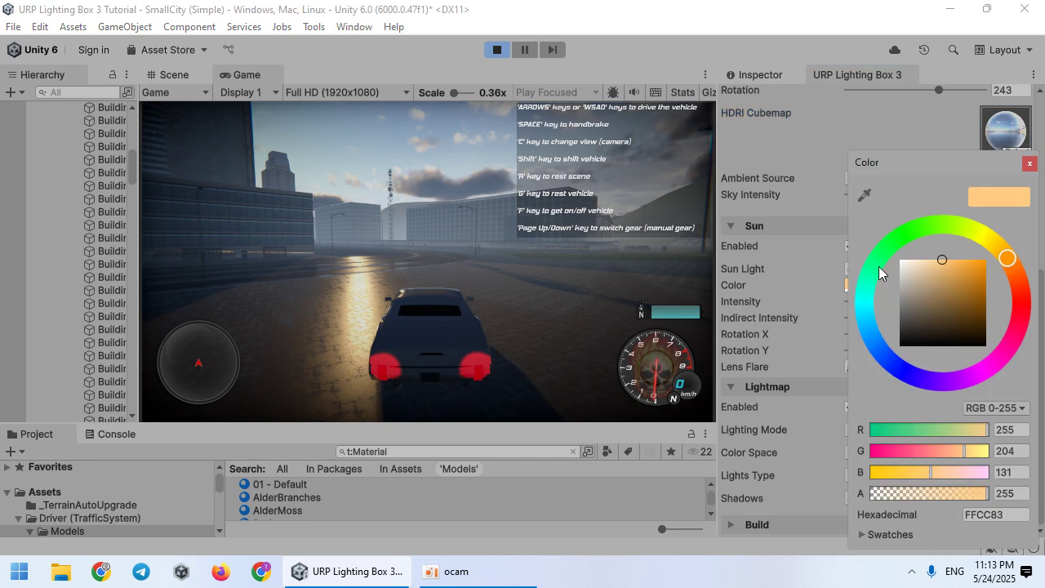
{"action": "left_click_drag", "start_coordinate": [982, 261], "coordinate": [929, 250]}
{"action": "left_click", "coordinate": [787, 270]}
Try the Bloom effect with Intensity 0.27, then turn Bloom off.
{"action": "scroll", "coordinate": [780, 237], "scroll_direction": "up", "scroll_amount": 10}
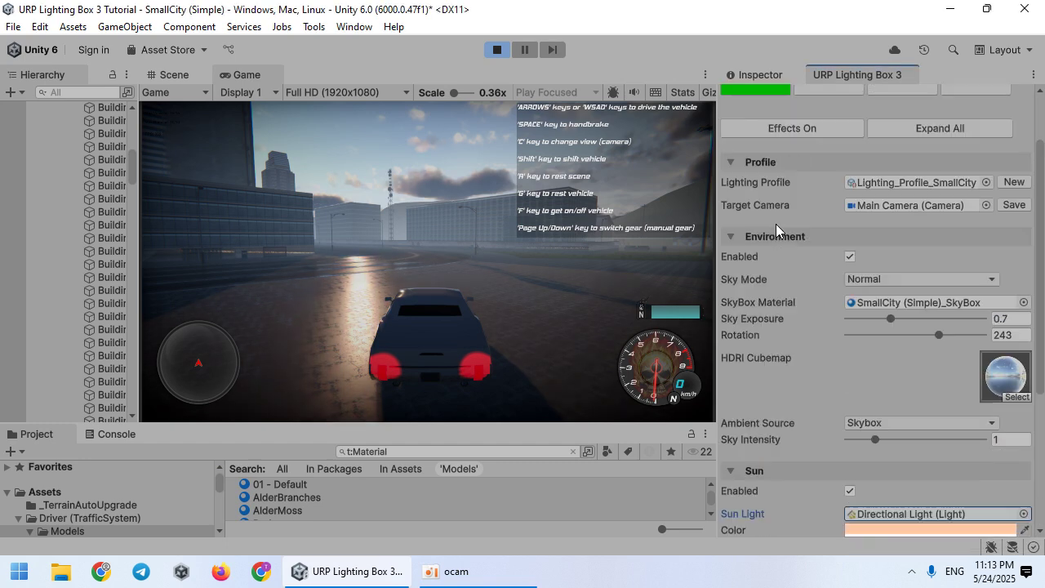
{"action": "left_click", "coordinate": [812, 155]}
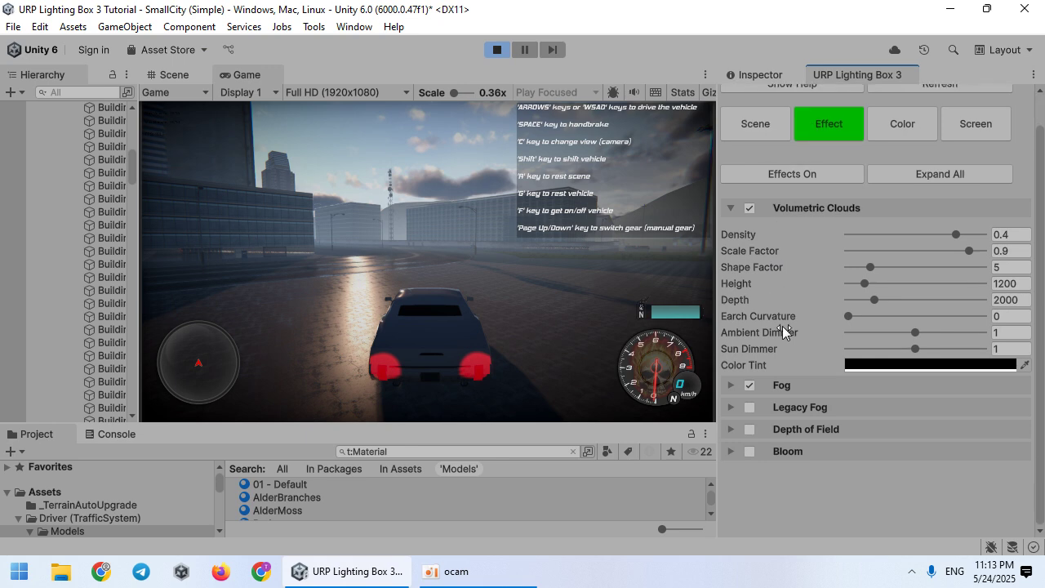
{"action": "left_click", "coordinate": [802, 453]}
{"action": "scroll", "coordinate": [804, 447], "scroll_direction": "down", "scroll_amount": 3}
{"action": "left_click_drag", "start_coordinate": [907, 388], "coordinate": [855, 375]}
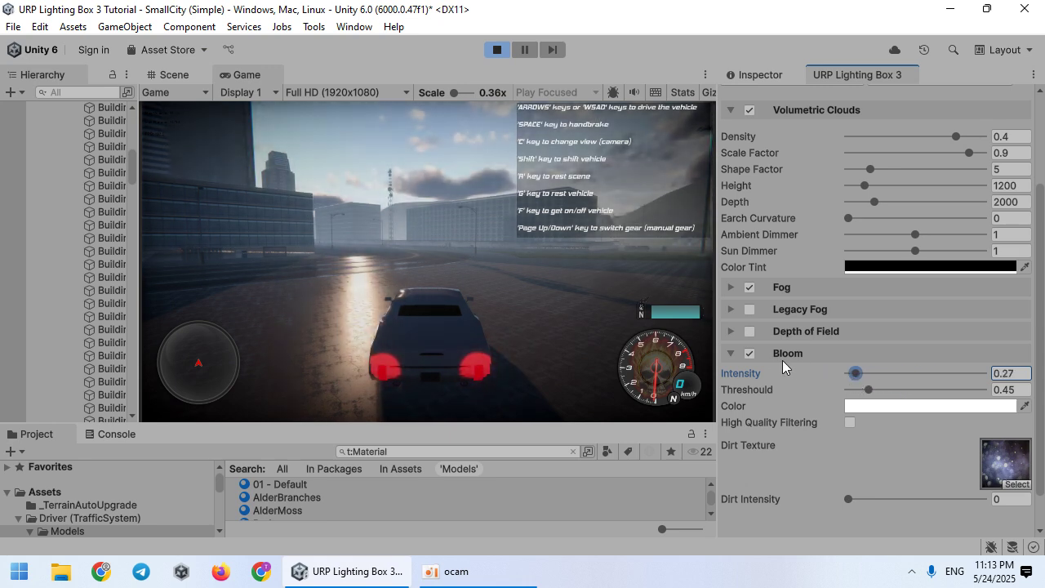
{"action": "left_click", "coordinate": [750, 353]}
Try the Depth of Field effect with Start 90 and End 428, then turn it off.
{"action": "left_click", "coordinate": [751, 331]}
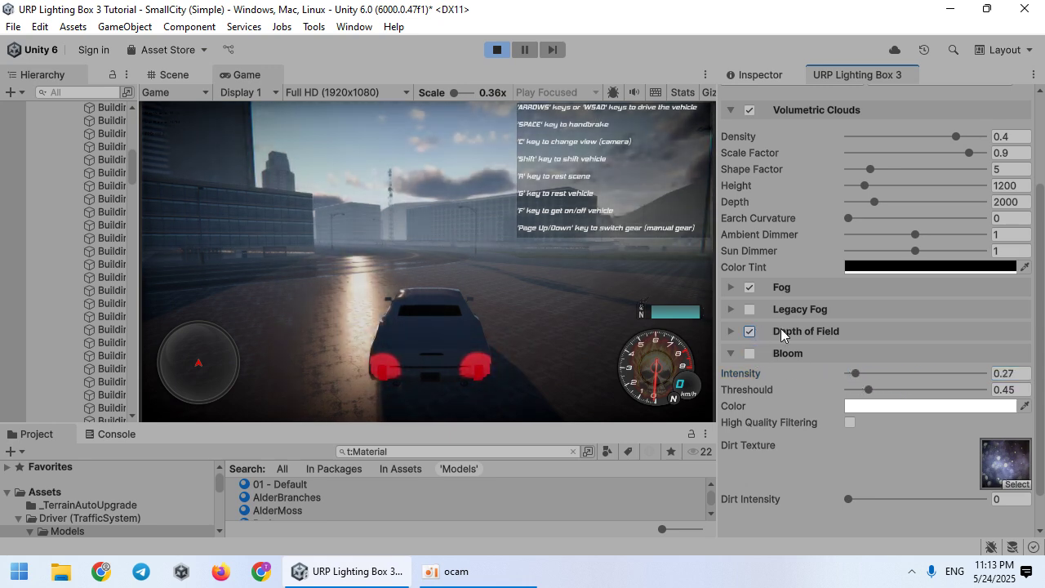
{"action": "left_click", "coordinate": [781, 330]}
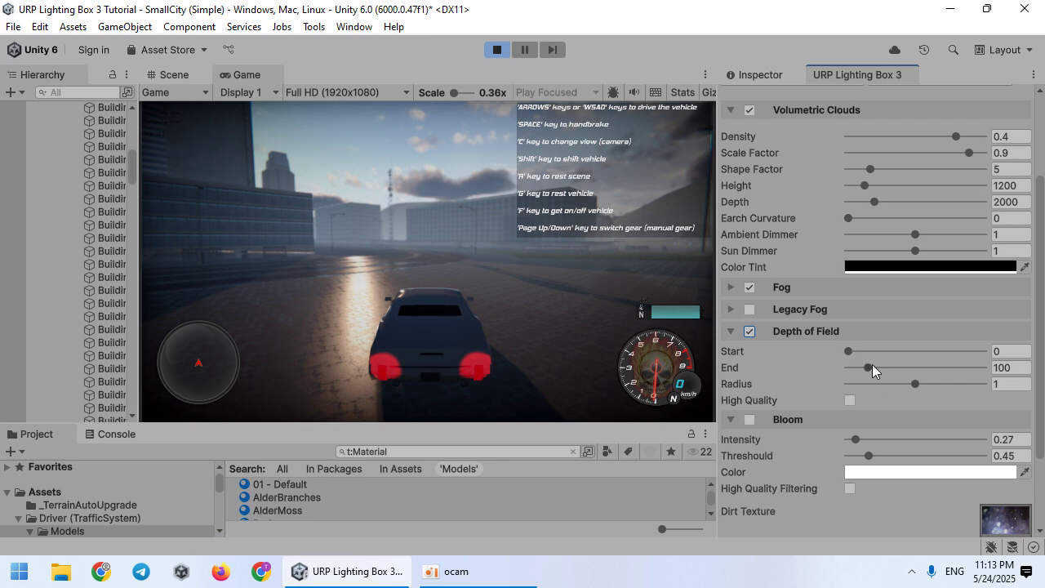
{"action": "left_click_drag", "start_coordinate": [869, 368], "coordinate": [931, 367]}
{"action": "left_click_drag", "start_coordinate": [849, 351], "coordinate": [908, 349]}
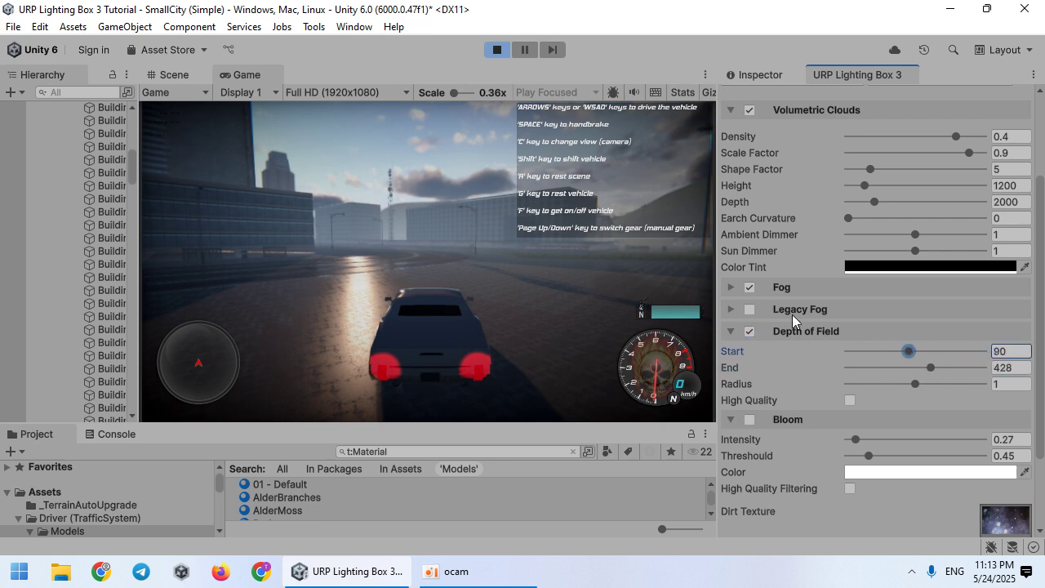
{"action": "left_click", "coordinate": [753, 332]}
Compare the scene with the Fog effect switched off and on, leaving Fog enabled.
{"action": "left_click", "coordinate": [749, 288]}
{"action": "left_click", "coordinate": [749, 290]}
{"action": "left_click", "coordinate": [750, 290]}
{"action": "left_click", "coordinate": [748, 288]}
Change the Fog effect's Tint from white to a saturated orange-red.
{"action": "left_click", "coordinate": [763, 288]}
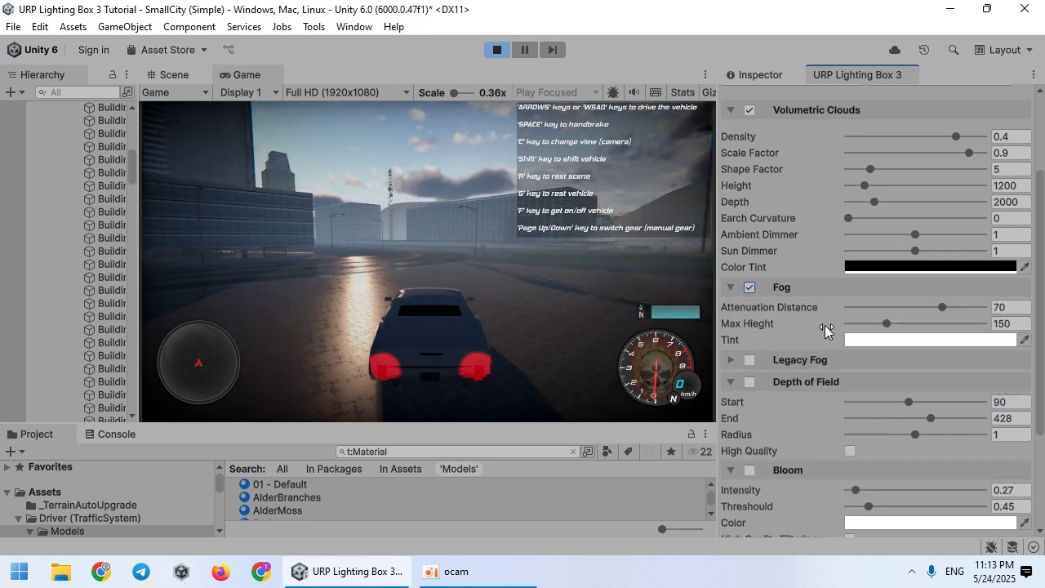
{"action": "left_click", "coordinate": [930, 338]}
{"action": "left_click", "coordinate": [950, 259]}
{"action": "left_click_drag", "start_coordinate": [951, 254], "coordinate": [952, 254]}
{"action": "left_click_drag", "start_coordinate": [1015, 272], "coordinate": [1019, 286]}
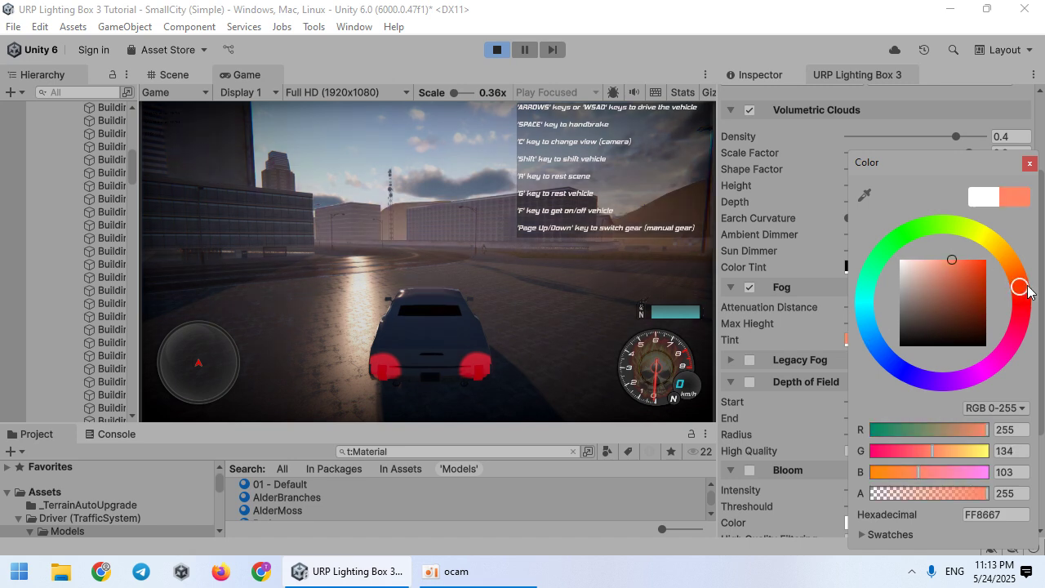
{"action": "mouse_move", "coordinate": [957, 275]}
{"action": "left_mouse_down"}
{"action": "mouse_move", "coordinate": [976, 263]}
{"action": "mouse_move", "coordinate": [961, 261]}
{"action": "left_mouse_up"}
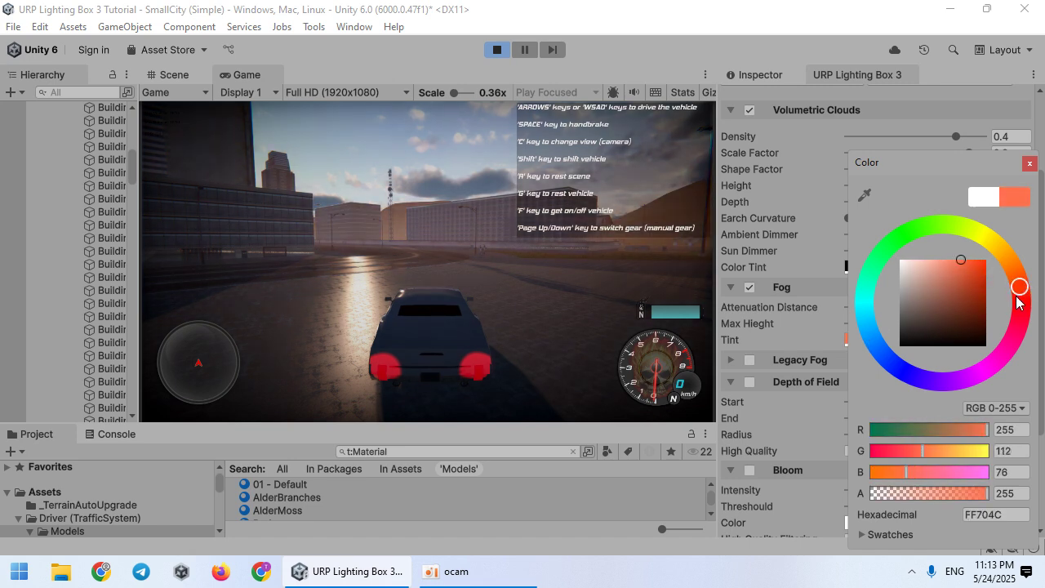
{"action": "mouse_move", "coordinate": [1017, 285]}
{"action": "left_mouse_down"}
{"action": "mouse_move", "coordinate": [1015, 274]}
{"action": "mouse_move", "coordinate": [1027, 298]}
{"action": "mouse_move", "coordinate": [1020, 280]}
{"action": "left_mouse_up"}
Drive the car through the city streets to examine the tinted fog, sky and lighting in the Game view.
{"action": "left_click", "coordinate": [548, 288]}
{"action": "key", "text": "w"}
{"action": "key", "text": "d"}
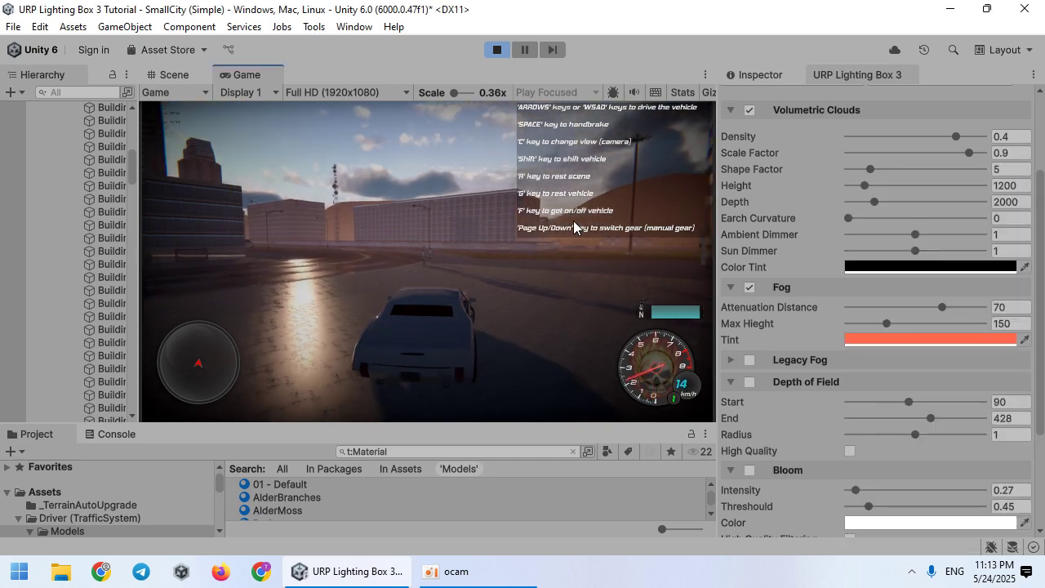
{"action": "key", "text": "a"}
{"action": "key", "text": "space"}
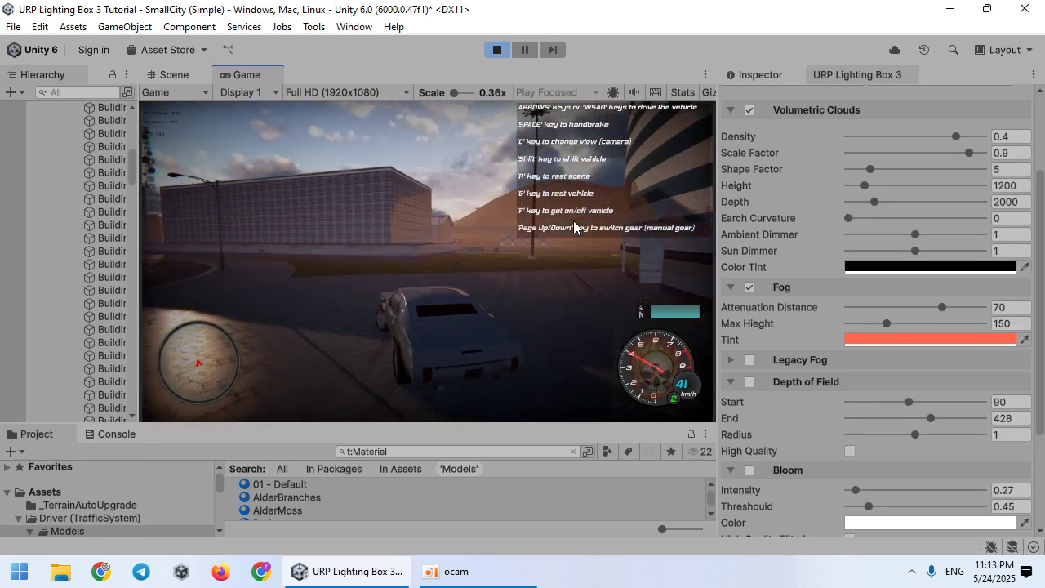
{"action": "key", "text": "w"}
{"action": "key", "text": "a"}
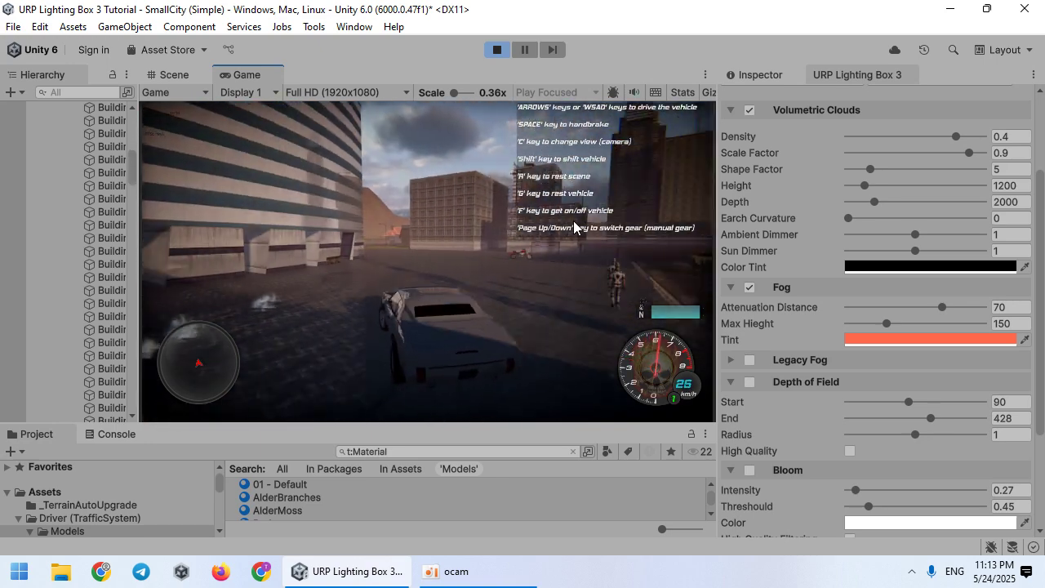
{"action": "key", "text": "w"}
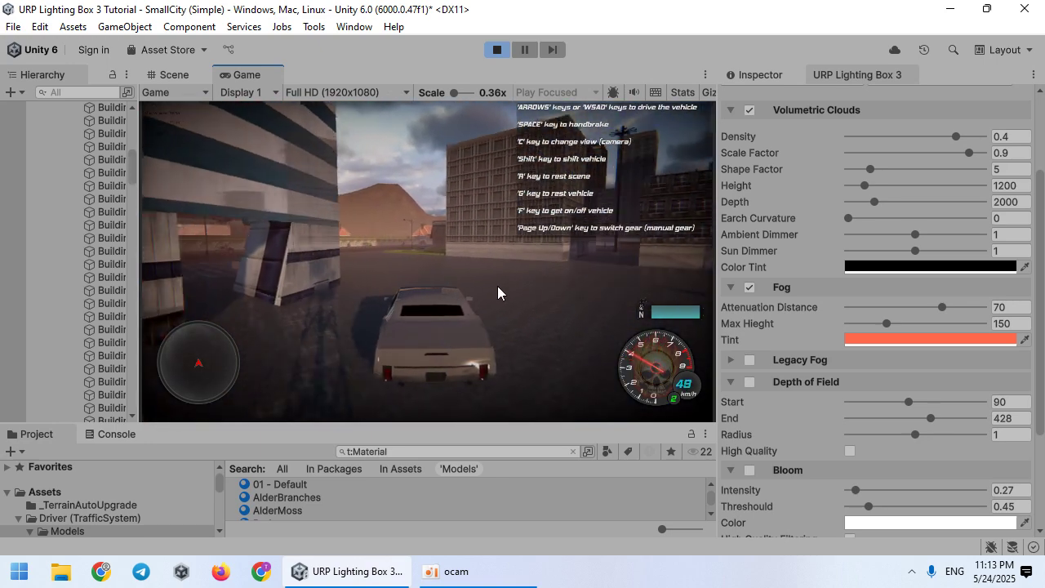
{"action": "key", "text": "a"}
{"action": "key", "text": "w"}
{"action": "key", "text": "s"}
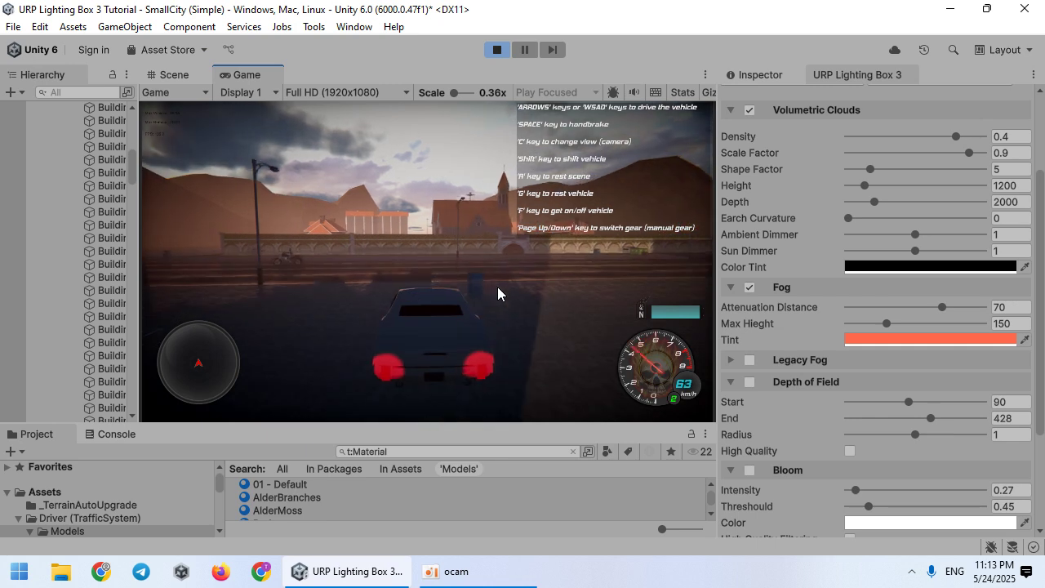
{"action": "key", "text": "a"}
{"action": "key", "text": "w"}
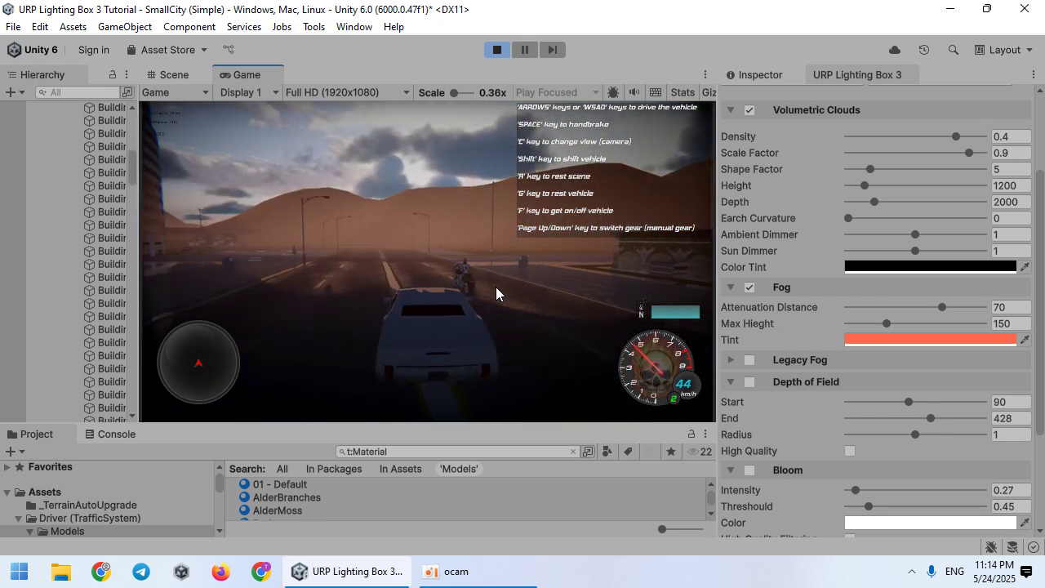
Drive the car along the road past the desert hills and brake facing the round striped tower.
{"action": "key", "text": "w"}
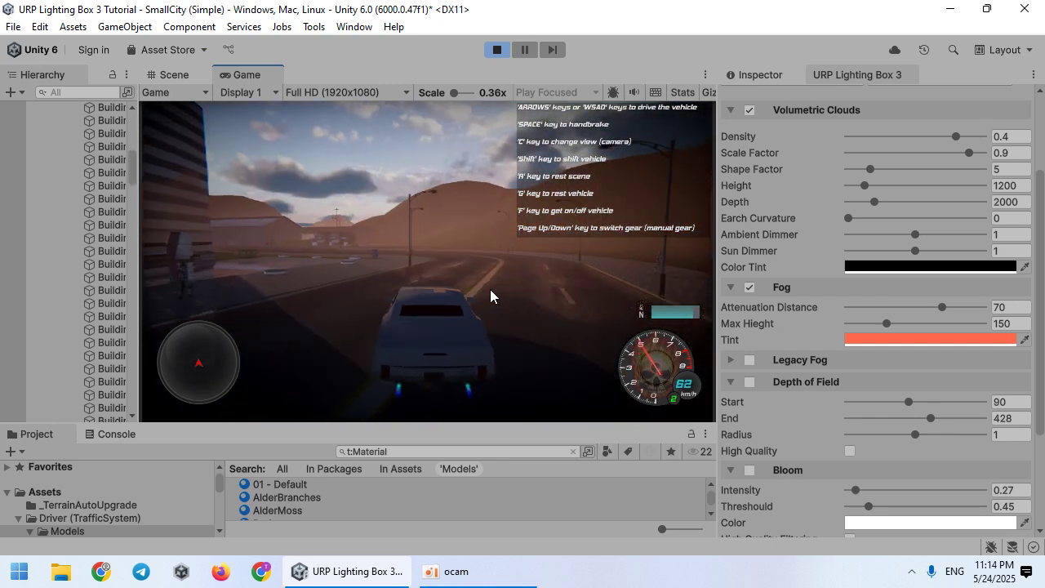
{"action": "key", "text": "a"}
{"action": "key", "text": "s"}
{"action": "key", "text": "a"}
{"action": "key", "text": "s"}
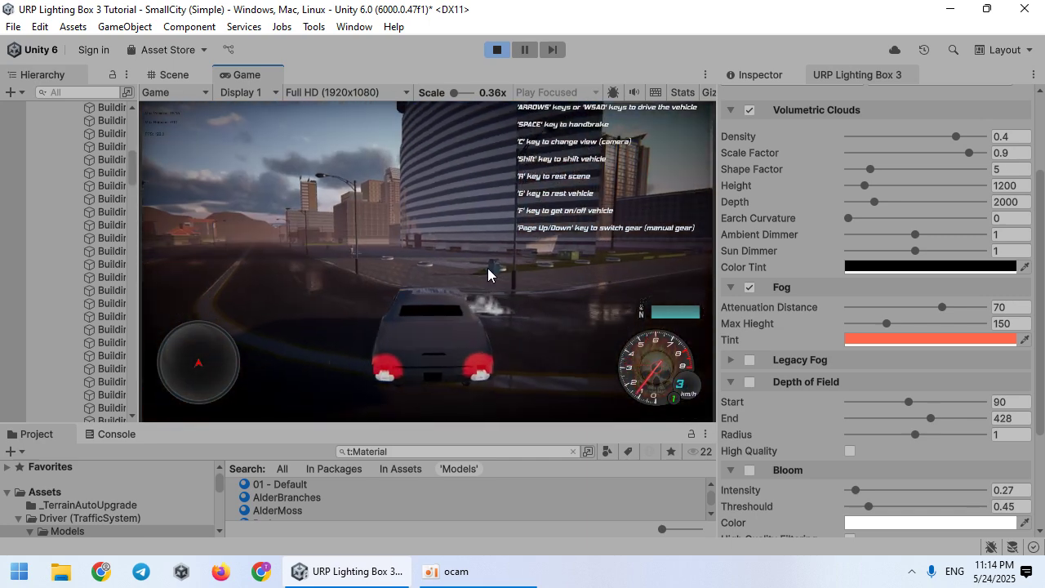
Set the sun's Rotation Y to 83 and Rotation X to 14.
{"action": "scroll", "coordinate": [776, 197], "scroll_direction": "up", "scroll_amount": 3}
{"action": "left_click", "coordinate": [756, 123]}
{"action": "scroll", "coordinate": [792, 245], "scroll_direction": "down", "scroll_amount": 5}
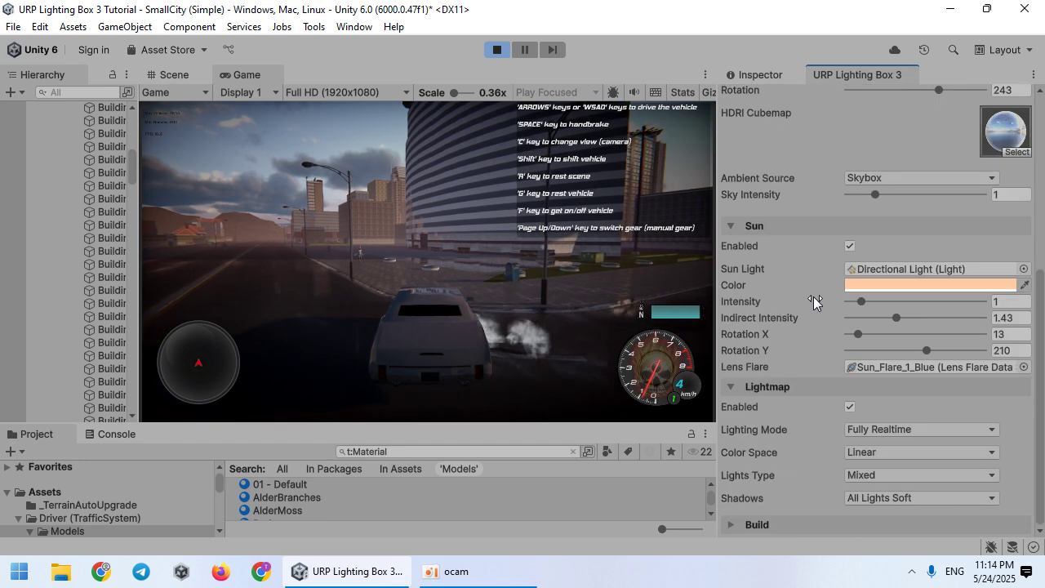
{"action": "left_click_drag", "start_coordinate": [903, 350], "coordinate": [862, 333]}
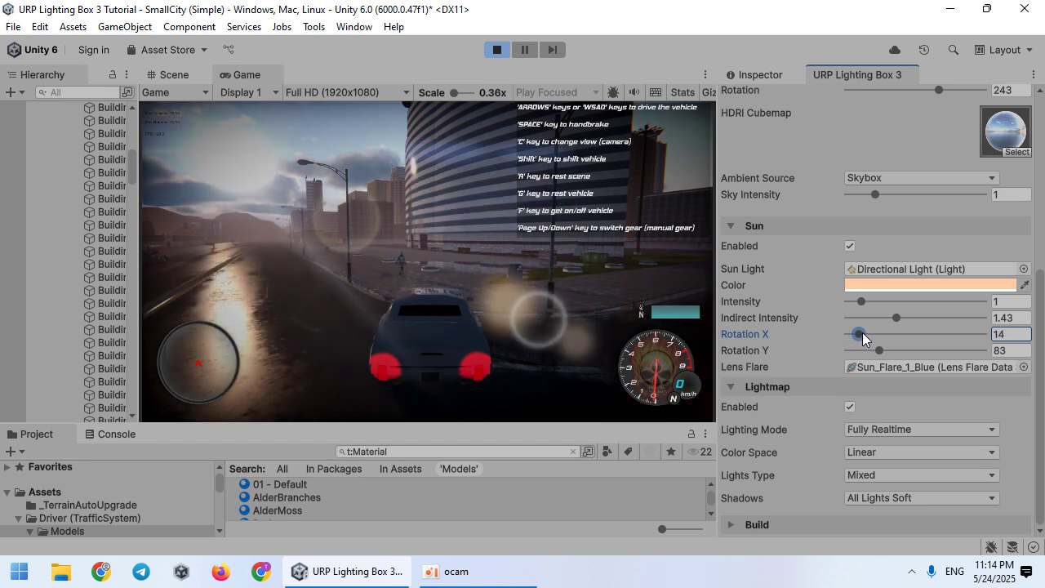
Change the Tint Color of the SmallCity (Simple)_SkyBox material from grey to a light orange.
{"action": "scroll", "coordinate": [854, 324], "scroll_direction": "up", "scroll_amount": 3}
{"action": "scroll", "coordinate": [853, 322], "scroll_direction": "up", "scroll_amount": 2}
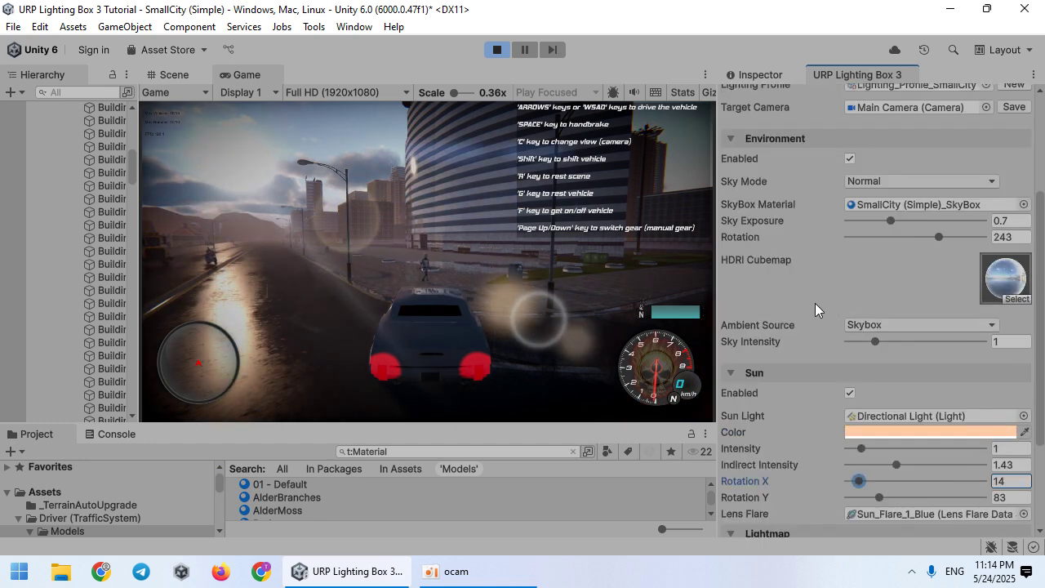
{"action": "double_click", "coordinate": [939, 204]}
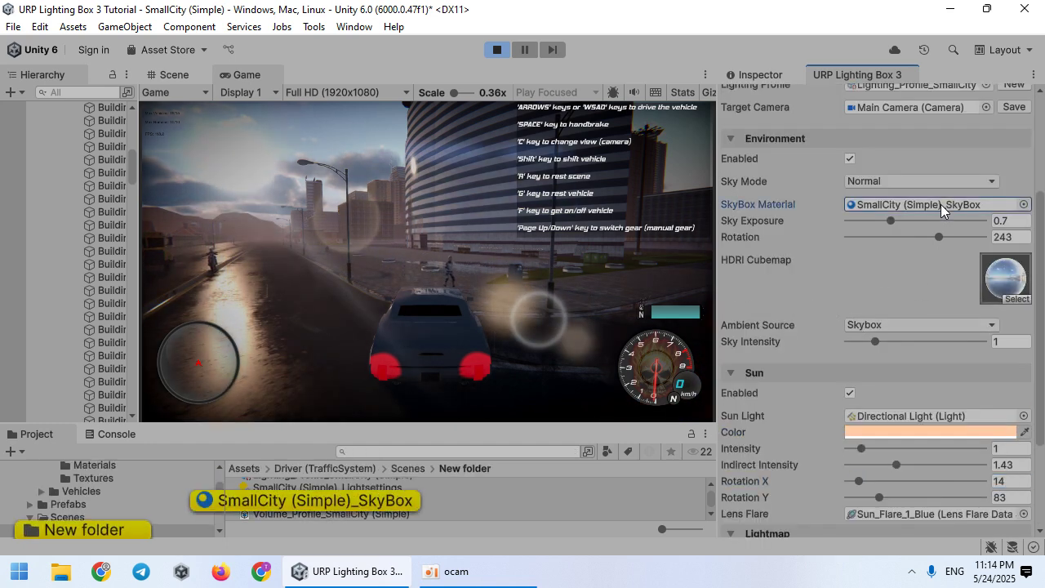
{"action": "left_click", "coordinate": [757, 77]}
{"action": "left_click", "coordinate": [1006, 141]}
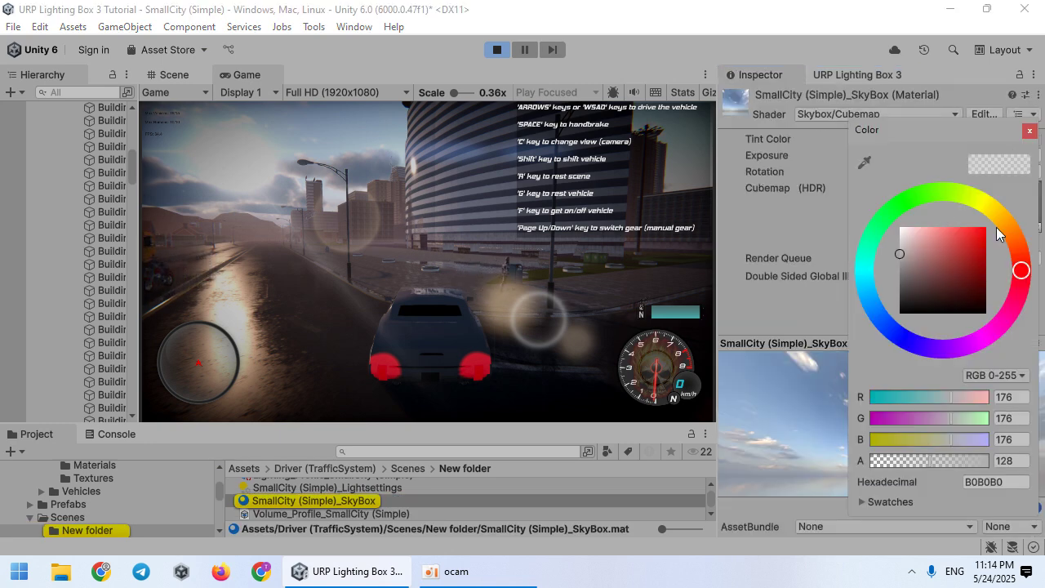
{"action": "left_click", "coordinate": [937, 252]}
{"action": "left_click_drag", "start_coordinate": [1021, 270], "coordinate": [1012, 233]}
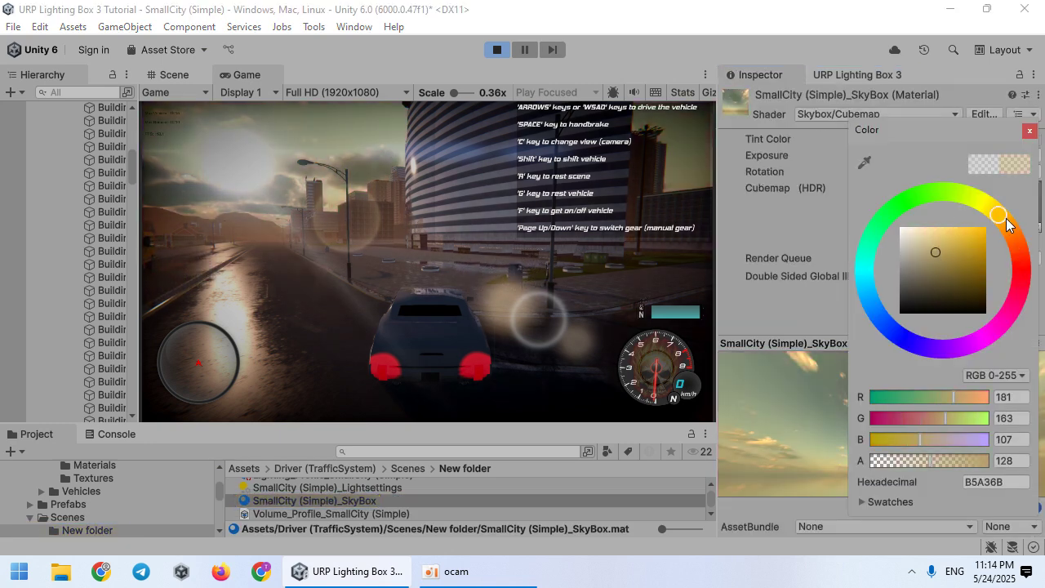
{"action": "left_click", "coordinate": [926, 250]}
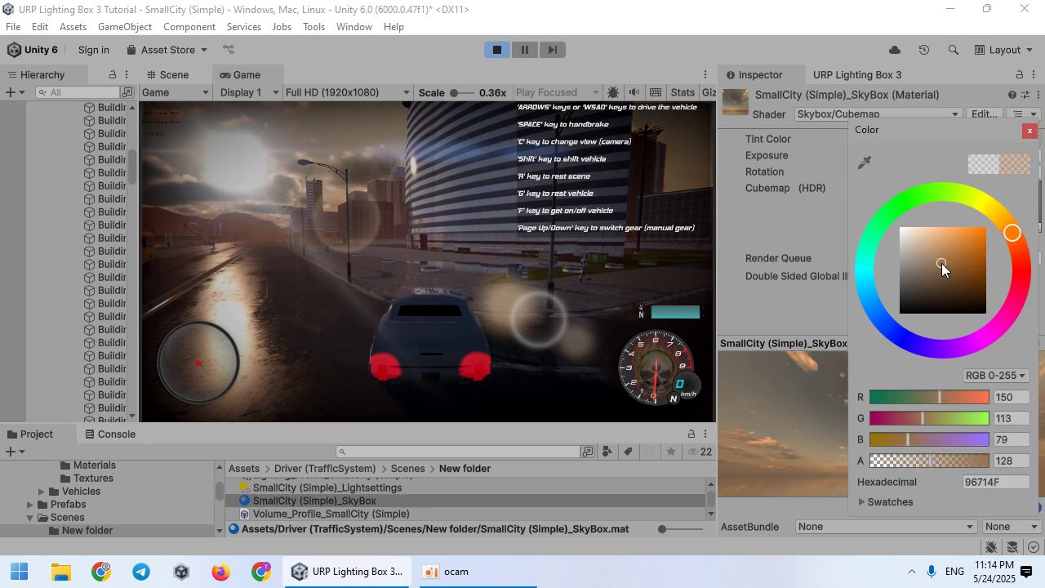
{"action": "left_click_drag", "start_coordinate": [926, 247], "coordinate": [943, 232]}
{"action": "left_click", "coordinate": [603, 268]}
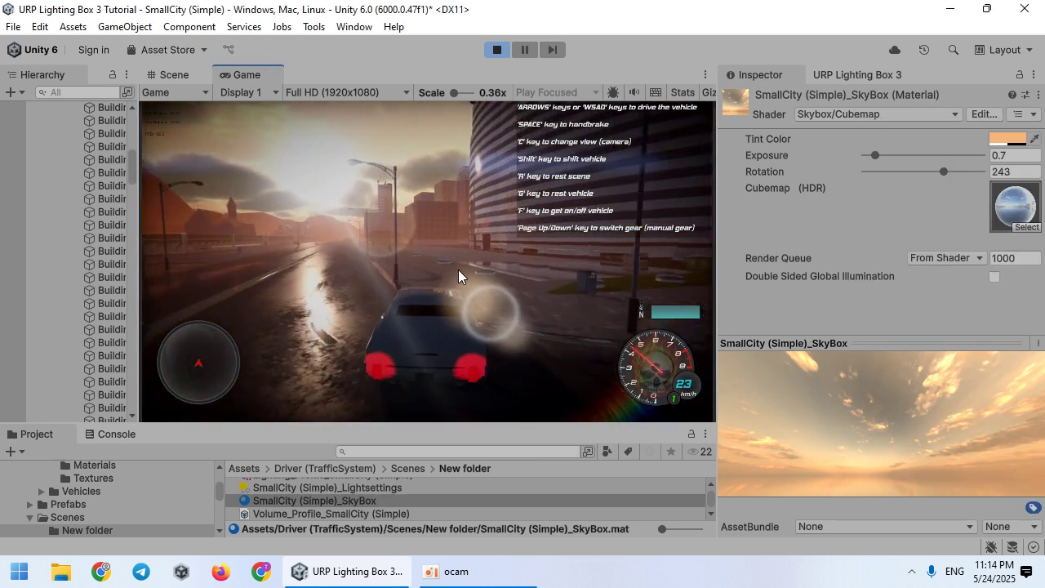
Raise the Chromatic Aberration intensity to 0.379.
{"action": "left_click", "coordinate": [865, 72]}
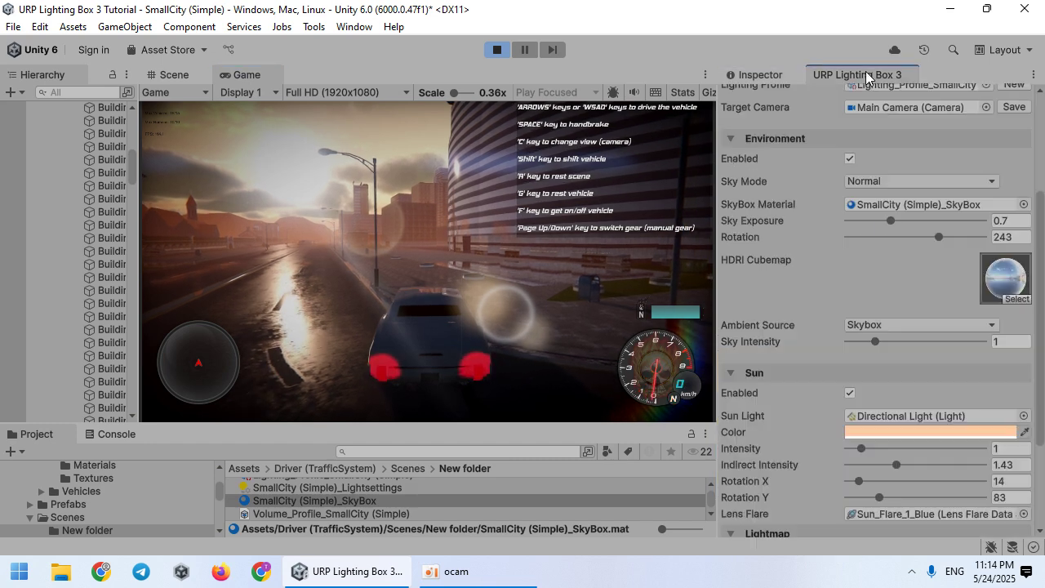
{"action": "left_click", "coordinate": [969, 161]}
{"action": "scroll", "coordinate": [855, 286], "scroll_direction": "down", "scroll_amount": 2}
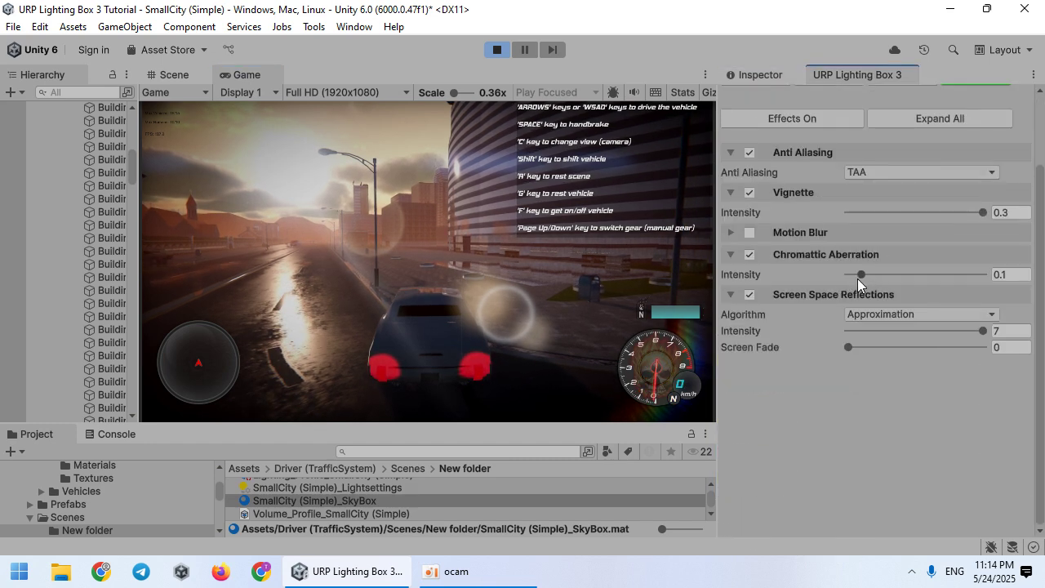
{"action": "left_click_drag", "start_coordinate": [860, 275], "coordinate": [898, 274]}
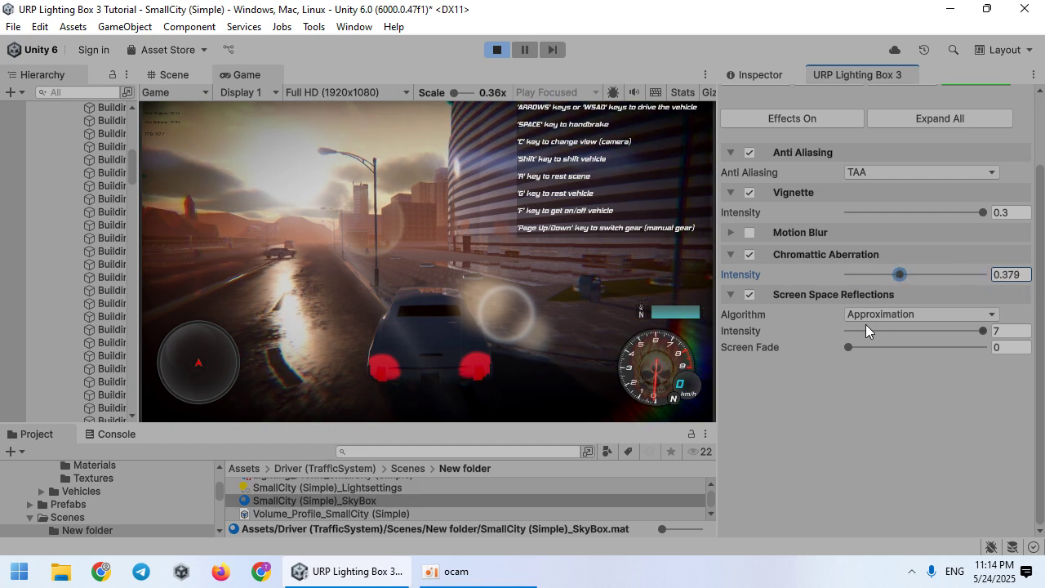
Compare Screen Space Reflections off and on, and the PBR Accumulation algorithm against Approximation, ending with the effect enabled on Approximation.
{"action": "left_click", "coordinate": [751, 296]}
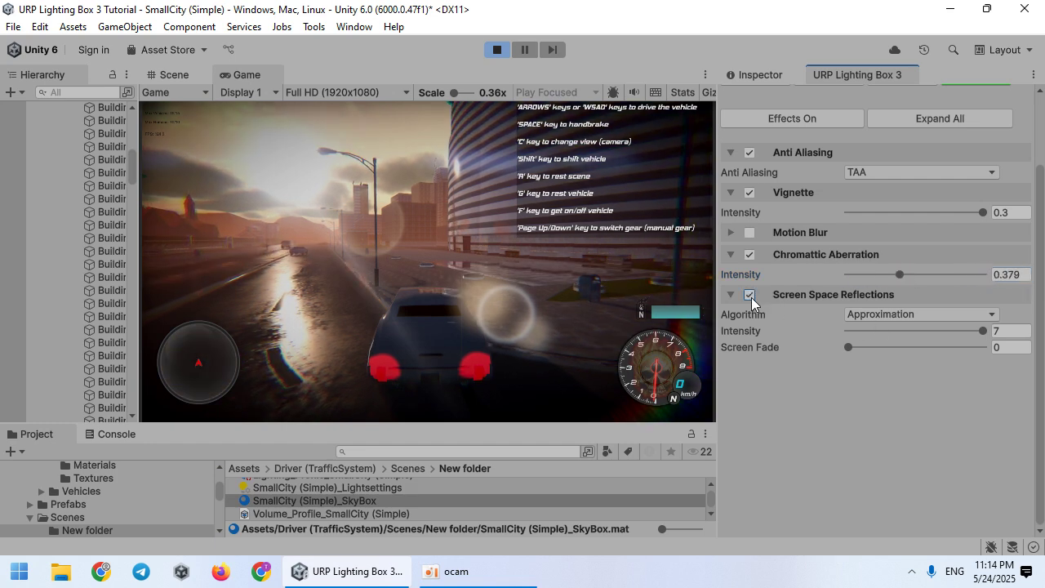
{"action": "left_click", "coordinate": [750, 296]}
{"action": "left_click", "coordinate": [865, 314]}
{"action": "left_click", "coordinate": [887, 347]}
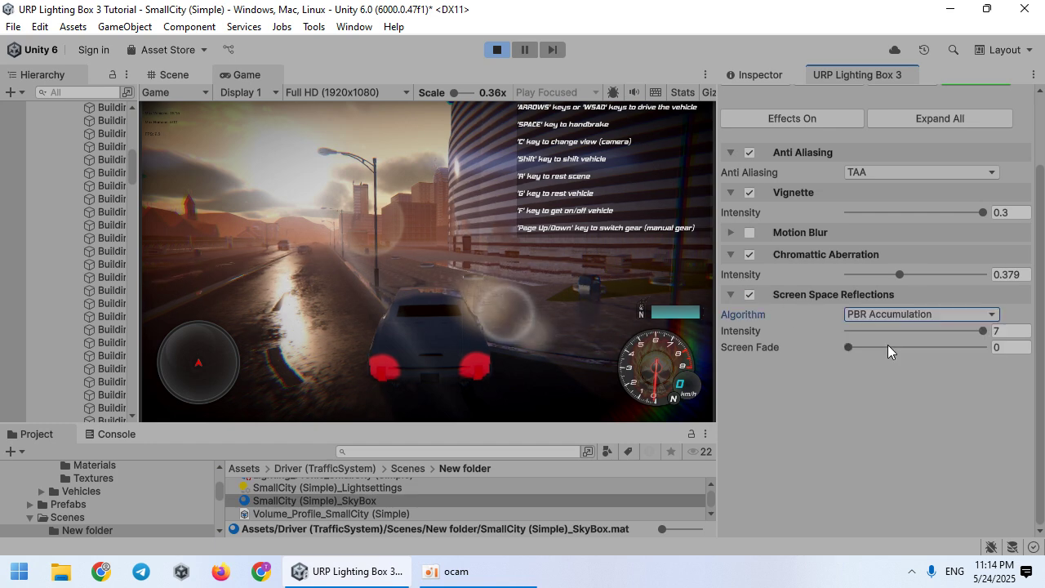
{"action": "left_click", "coordinate": [882, 321]}
{"action": "left_click", "coordinate": [870, 332]}
{"action": "left_click", "coordinate": [872, 317]}
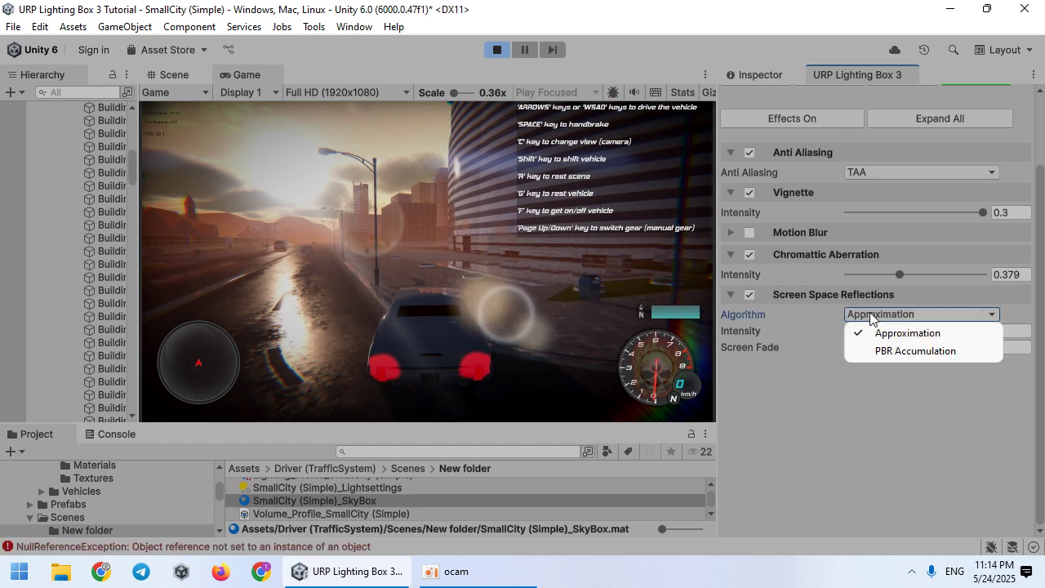
{"action": "left_click", "coordinate": [864, 351]}
{"action": "left_click", "coordinate": [867, 315]}
{"action": "left_click", "coordinate": [867, 332]}
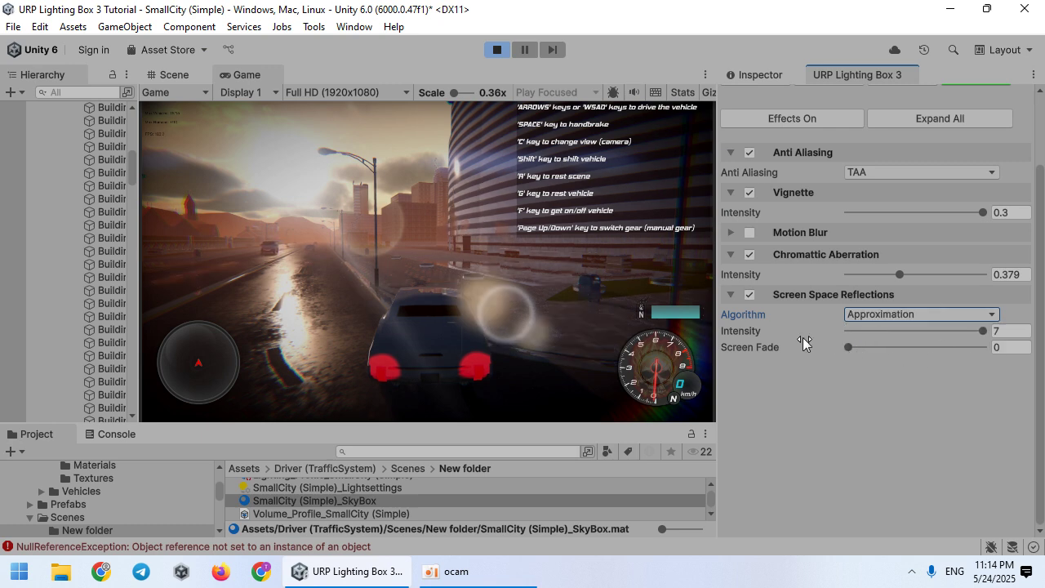
Try other Screen Space Reflections Screen Fade and Intensity values, return them to 0 and 7, and collapse the section.
{"action": "left_click", "coordinate": [849, 347]}
{"action": "left_click_drag", "start_coordinate": [849, 349], "coordinate": [764, 342]}
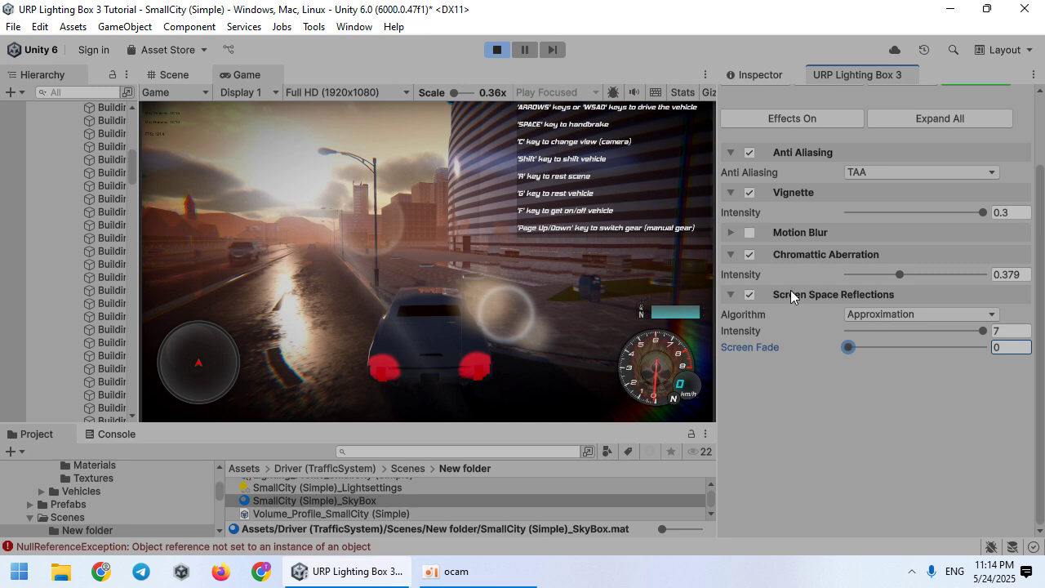
{"action": "left_click_drag", "start_coordinate": [898, 331], "coordinate": [988, 331]}
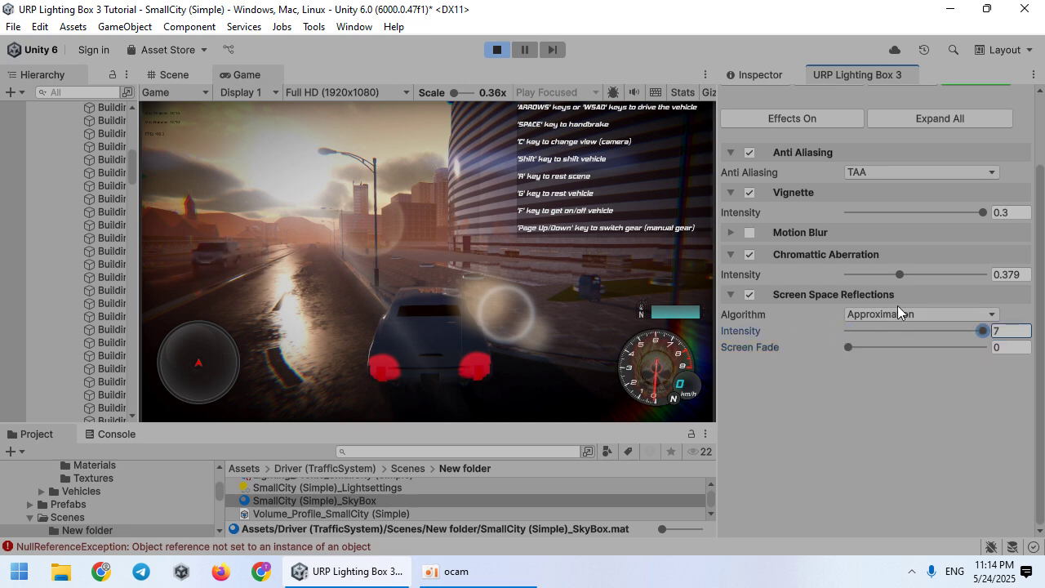
{"action": "left_click", "coordinate": [849, 295]}
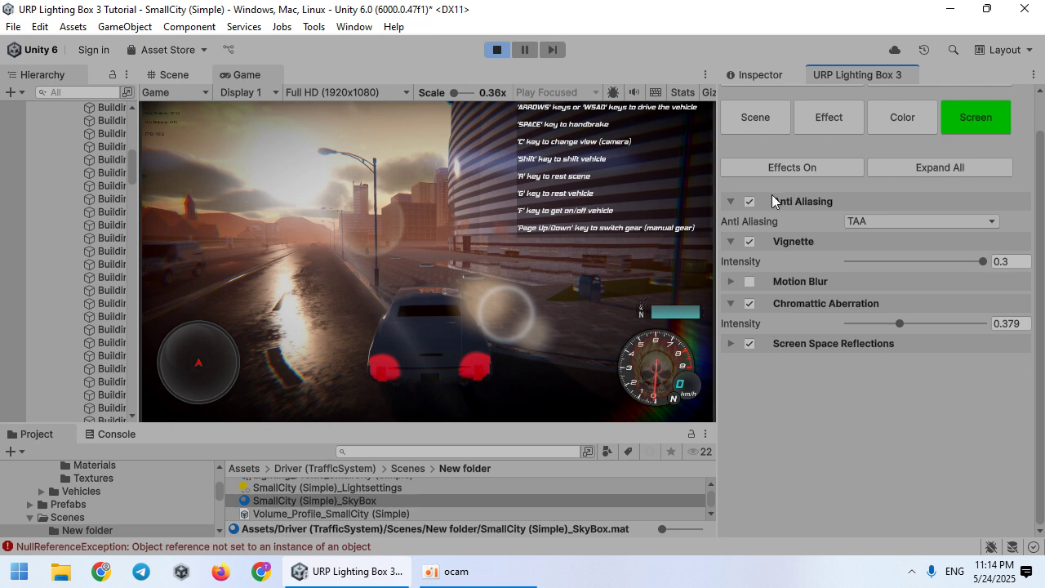
Select the scene's Reflection Probe and try varying its runtime Intensity, ending at 1.
{"action": "scroll", "coordinate": [776, 239], "scroll_direction": "up", "scroll_amount": 1}
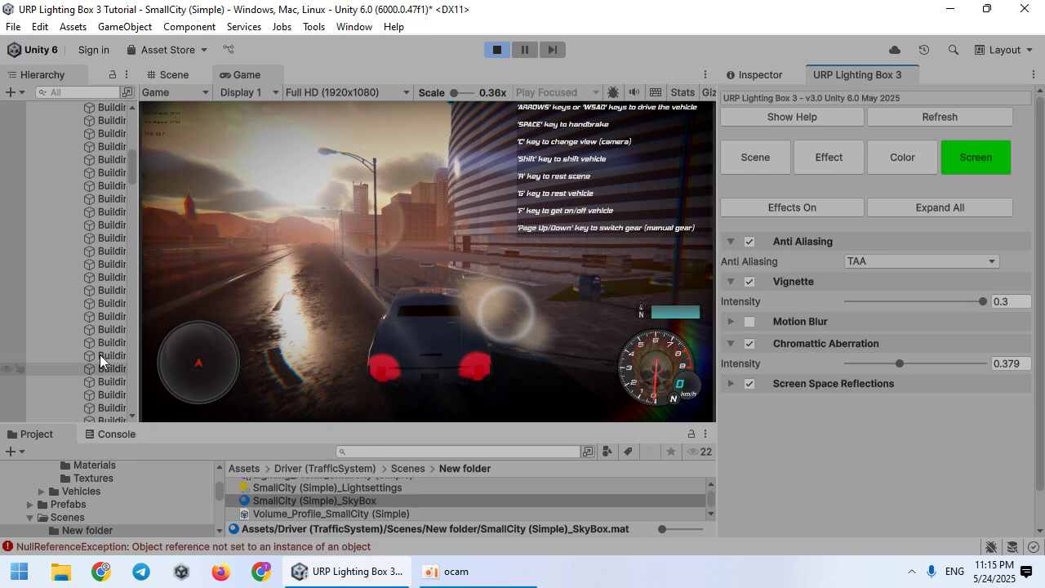
{"action": "scroll", "coordinate": [81, 324], "scroll_direction": "up", "scroll_amount": 5}
{"action": "scroll", "coordinate": [94, 290], "scroll_direction": "down", "scroll_amount": 1}
{"action": "left_click_drag", "start_coordinate": [130, 185], "coordinate": [142, 394]}
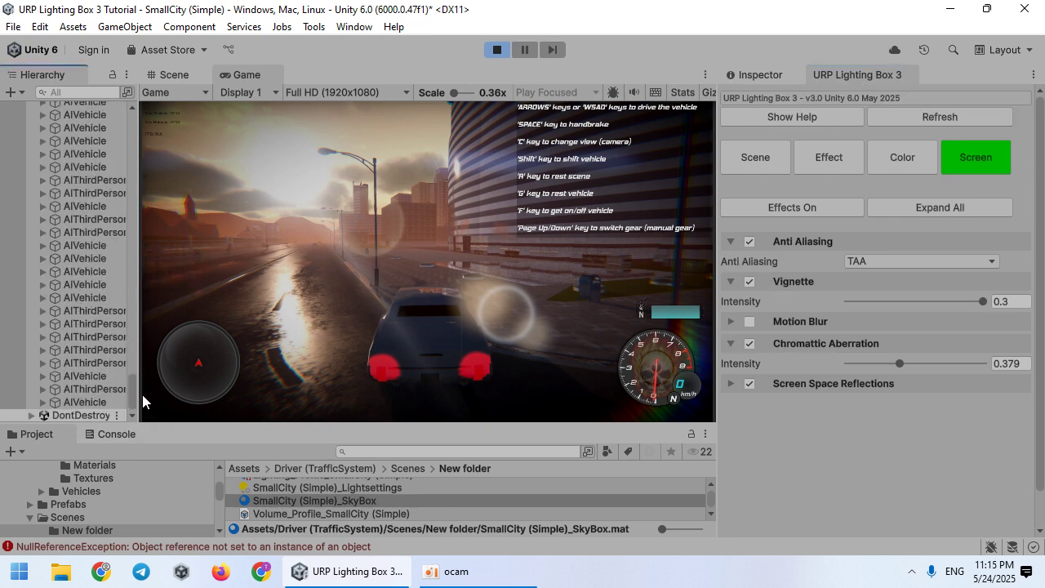
{"action": "scroll", "coordinate": [86, 339], "scroll_direction": "up", "scroll_amount": 5}
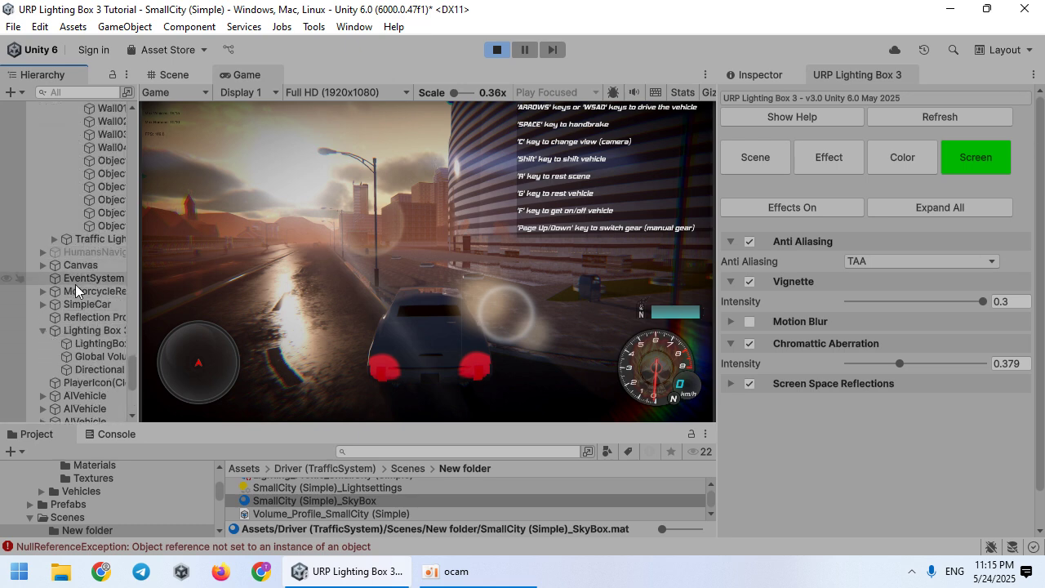
{"action": "left_click", "coordinate": [97, 315]}
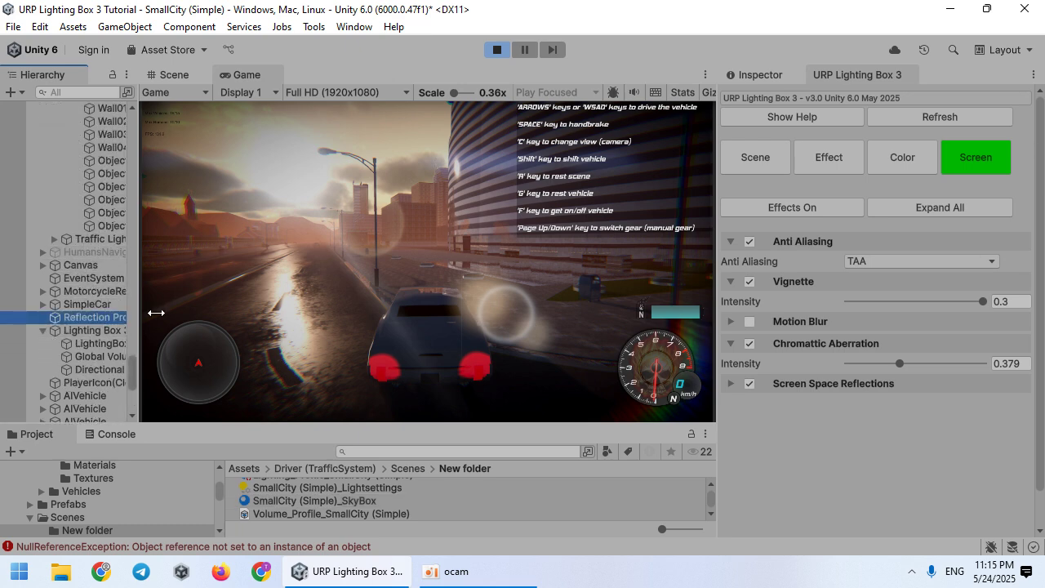
{"action": "left_click", "coordinate": [760, 75]}
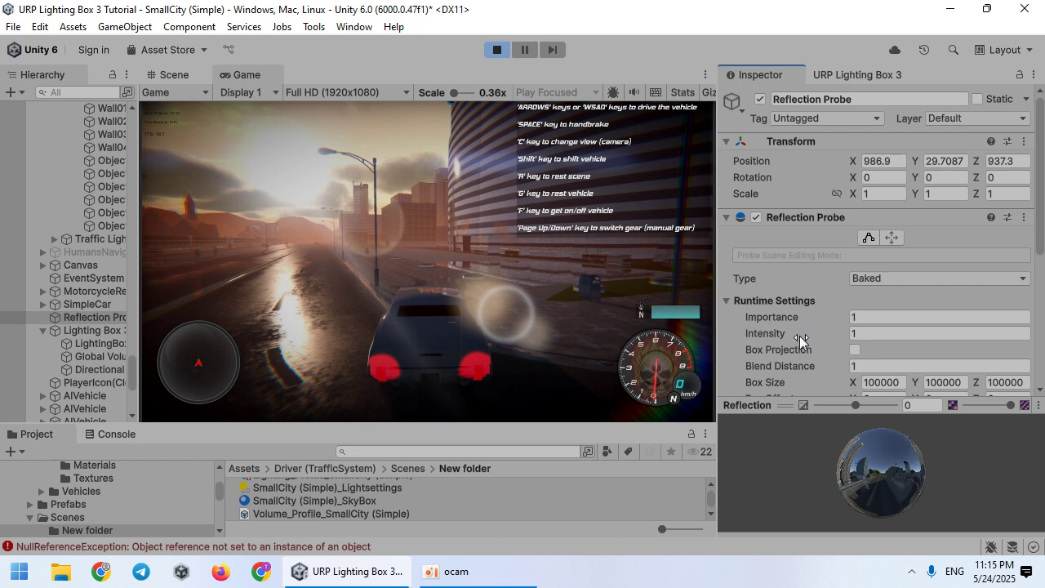
{"action": "left_click_drag", "start_coordinate": [800, 338], "coordinate": [776, 335]}
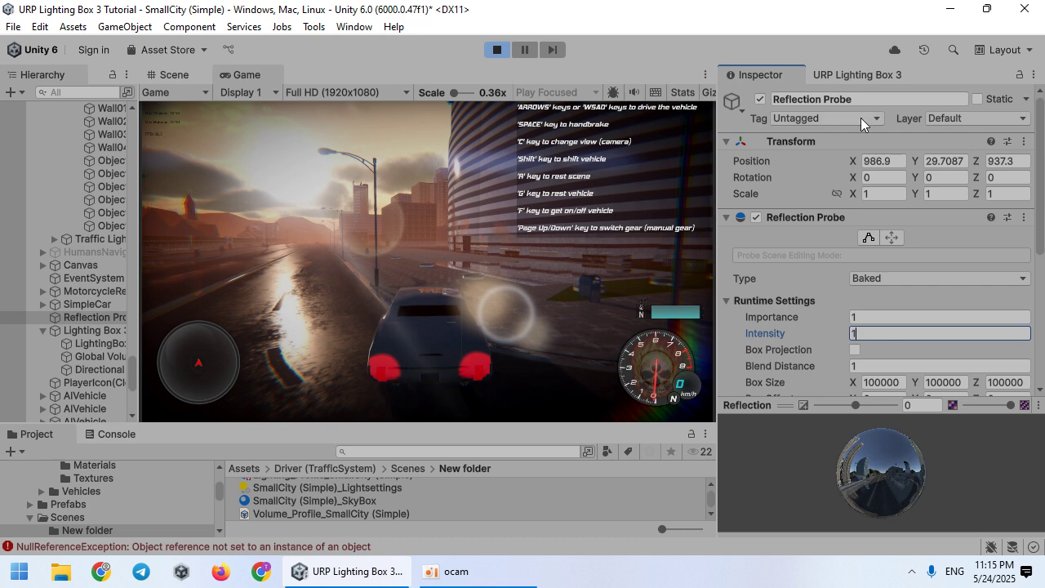
Compare the scene with all Lighting Box effects switched off and back on.
{"action": "left_click", "coordinate": [862, 75]}
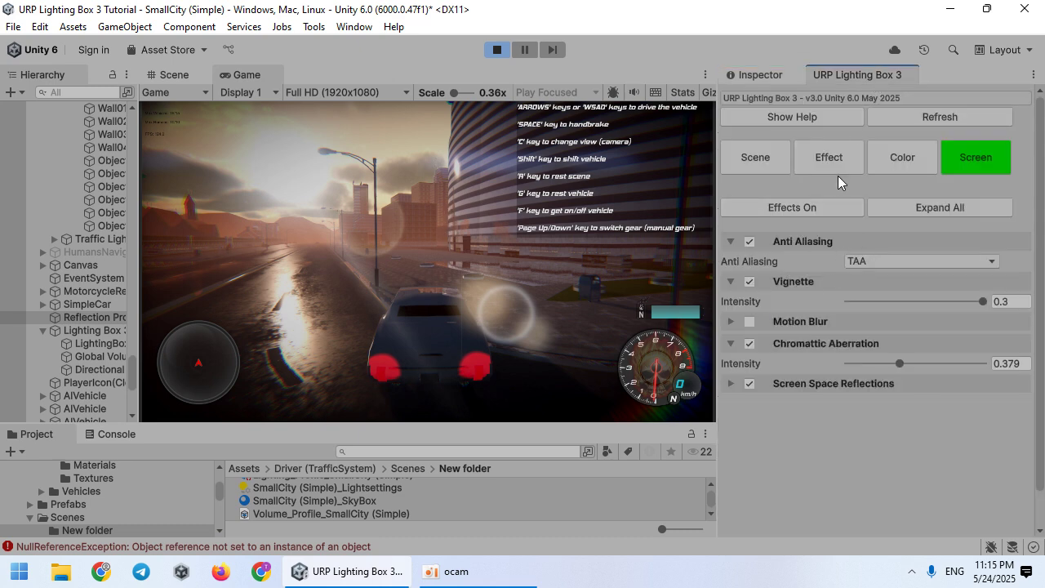
{"action": "left_click", "coordinate": [803, 207]}
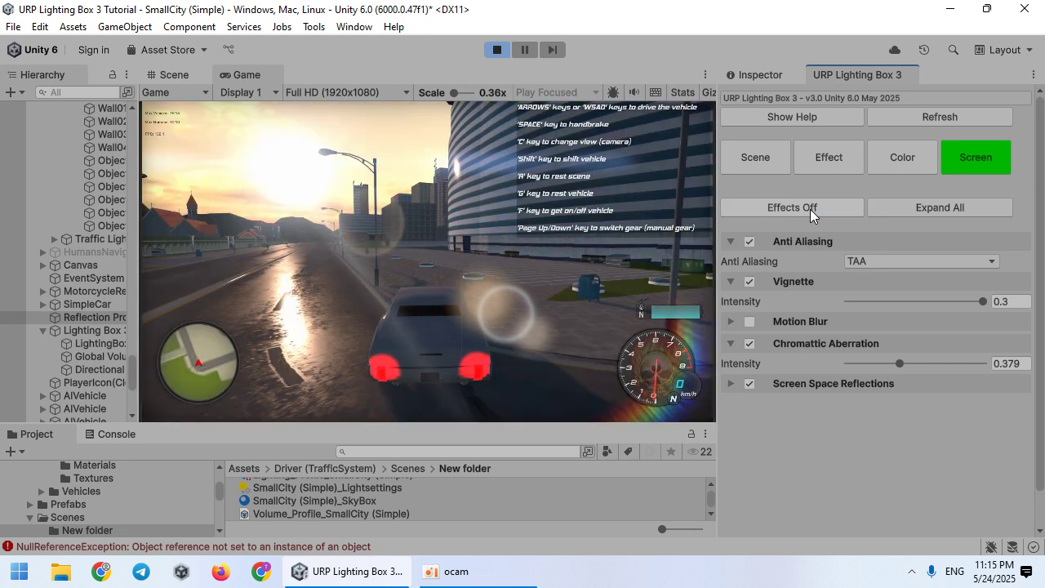
Set the Color Grading Lift Color to a muted green, hex 546657.
{"action": "left_click", "coordinate": [875, 164]}
{"action": "left_click", "coordinate": [848, 348]}
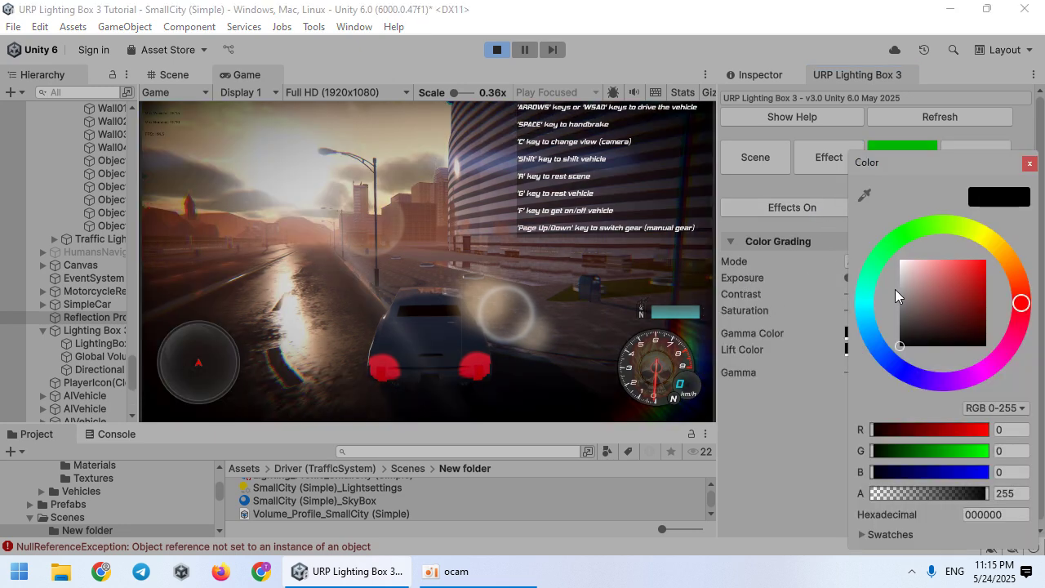
{"action": "left_click", "coordinate": [956, 283]}
{"action": "left_click", "coordinate": [876, 343]}
{"action": "left_click_drag", "start_coordinate": [948, 324], "coordinate": [916, 313]}
{"action": "left_click", "coordinate": [886, 251]}
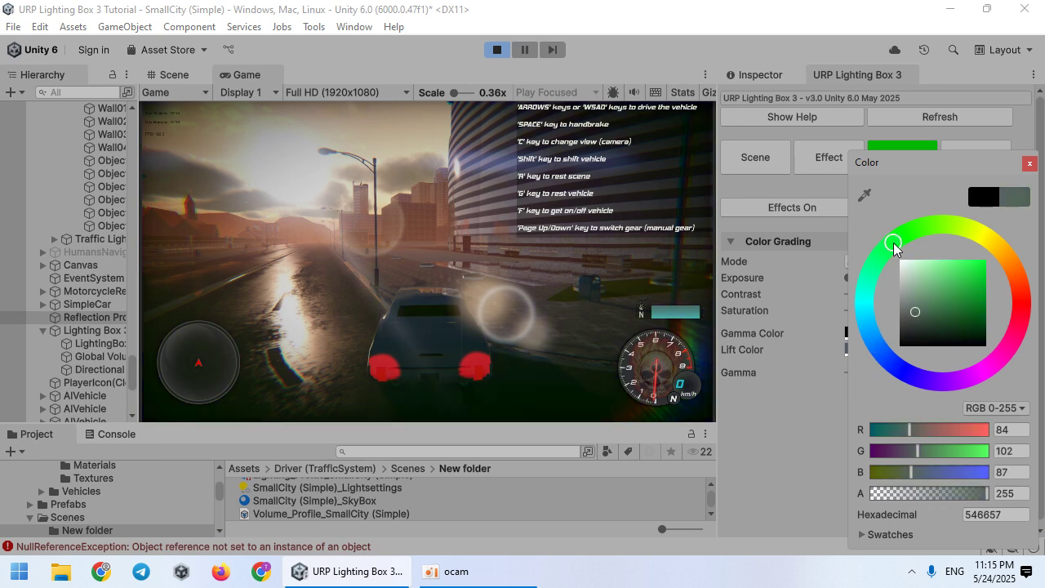
Set the Color Grading Gamma Color to a muted dark blue.
{"action": "left_click", "coordinate": [875, 333]}
{"action": "left_click", "coordinate": [874, 333]}
{"action": "left_click", "coordinate": [874, 342]}
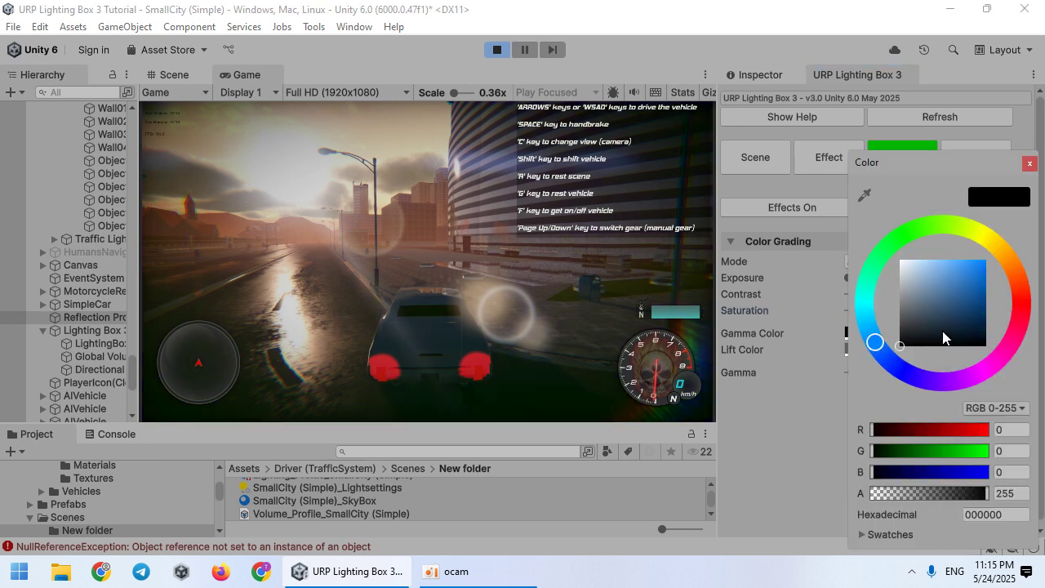
{"action": "mouse_move", "coordinate": [945, 338]}
{"action": "left_mouse_down"}
{"action": "mouse_move", "coordinate": [934, 335]}
{"action": "mouse_move", "coordinate": [942, 271]}
{"action": "mouse_move", "coordinate": [927, 310]}
{"action": "mouse_move", "coordinate": [937, 321]}
{"action": "left_mouse_up"}
{"action": "left_click", "coordinate": [314, 291]}
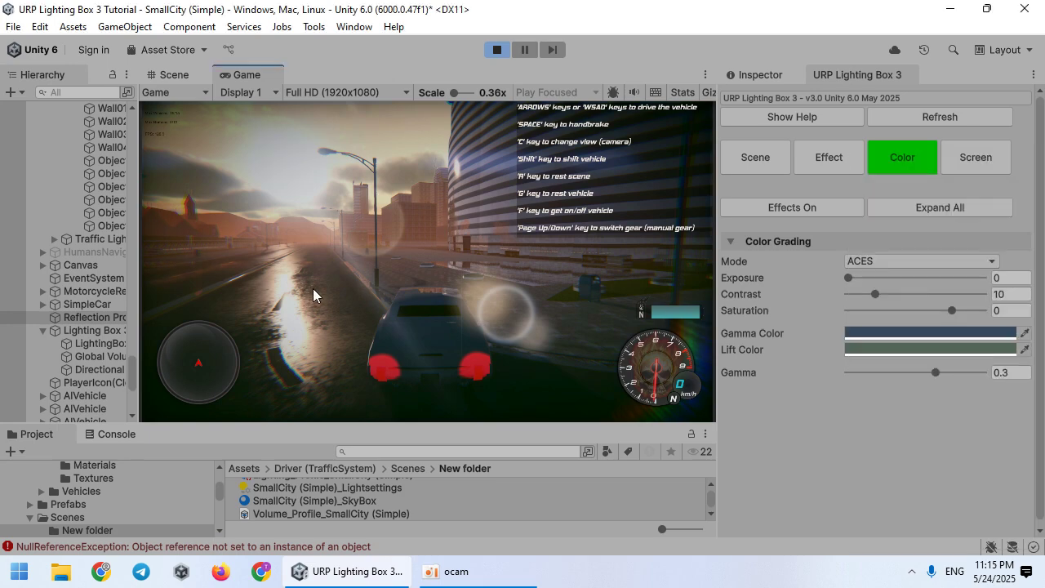
Lower the Color Grading Gamma to 0.02, driving the car around to check the graded look.
{"action": "key", "text": "w"}
{"action": "key", "text": "a"}
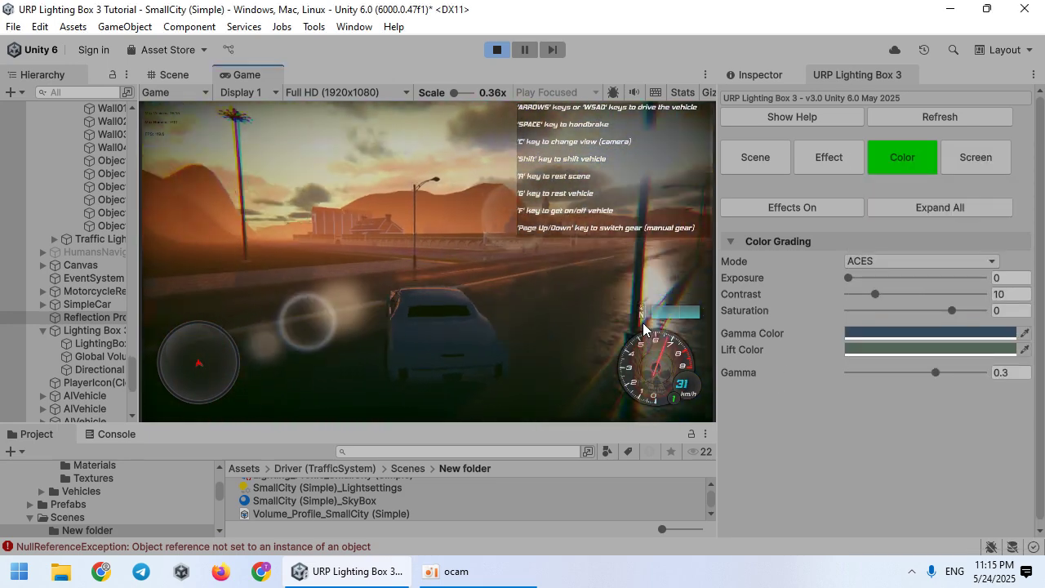
{"action": "mouse_move", "coordinate": [936, 372]}
{"action": "left_mouse_down"}
{"action": "mouse_move", "coordinate": [966, 376]}
{"action": "mouse_move", "coordinate": [896, 368]}
{"action": "mouse_move", "coordinate": [916, 374]}
{"action": "left_mouse_up"}
{"action": "left_click", "coordinate": [457, 307]}
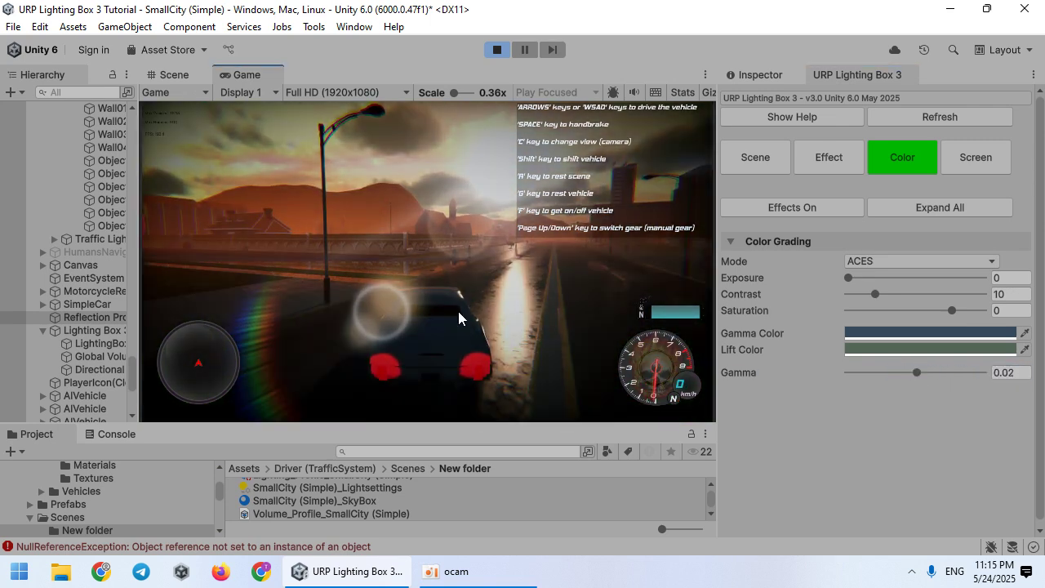
{"action": "key", "text": "w"}
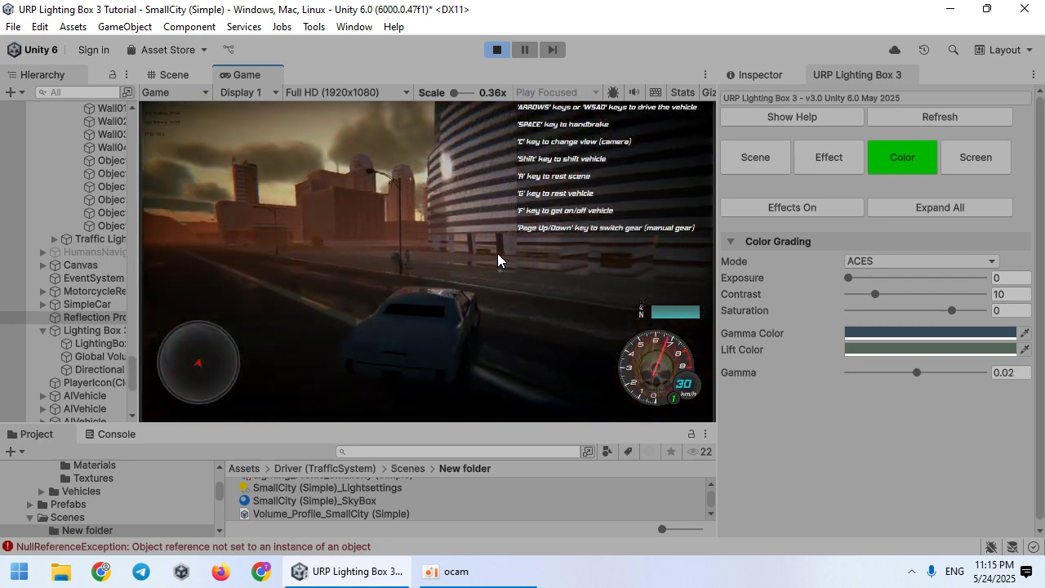
Raise the Color Grading Gamma to 0.21 and set the Lift Color to a muted slate blue.
{"action": "left_click_drag", "start_coordinate": [915, 372], "coordinate": [930, 372]}
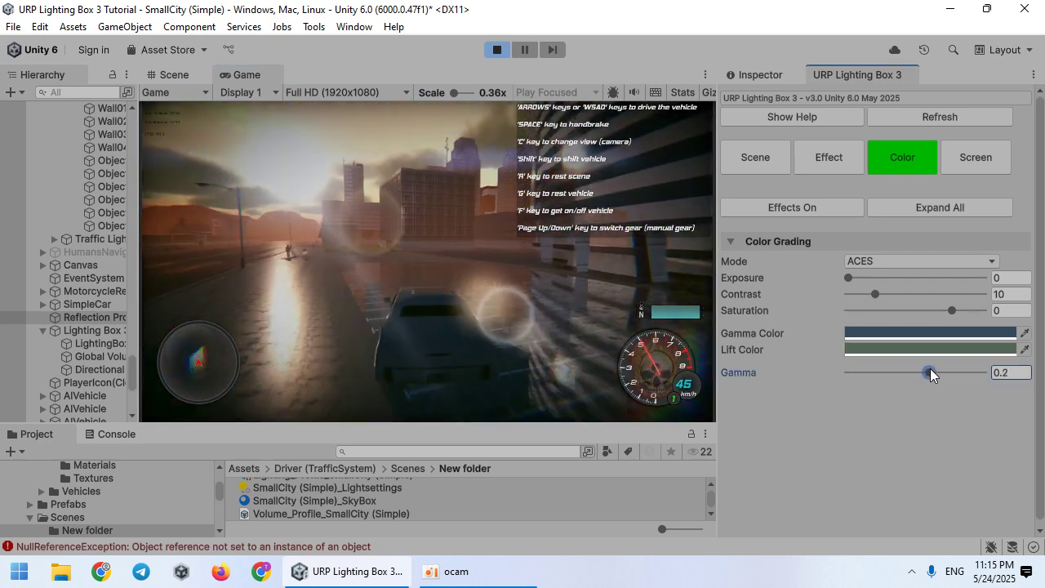
{"action": "left_click", "coordinate": [878, 349]}
{"action": "left_click_drag", "start_coordinate": [867, 326], "coordinate": [875, 343]}
{"action": "left_click_drag", "start_coordinate": [931, 328], "coordinate": [935, 315]}
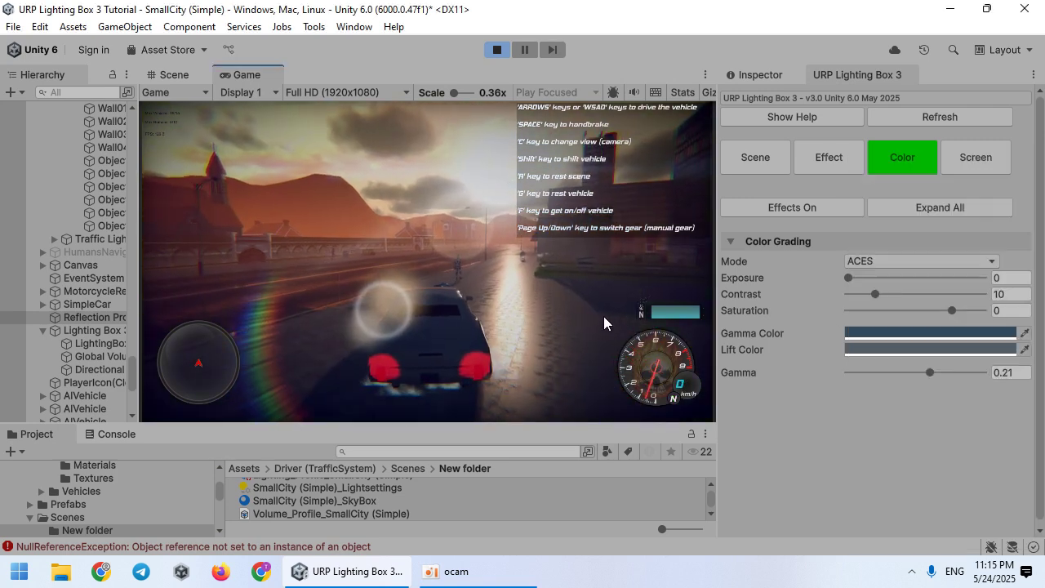
Set the Color Grading Gamma Color to dark green, hex 295B29.
{"action": "left_click_drag", "start_coordinate": [874, 284], "coordinate": [904, 234]}
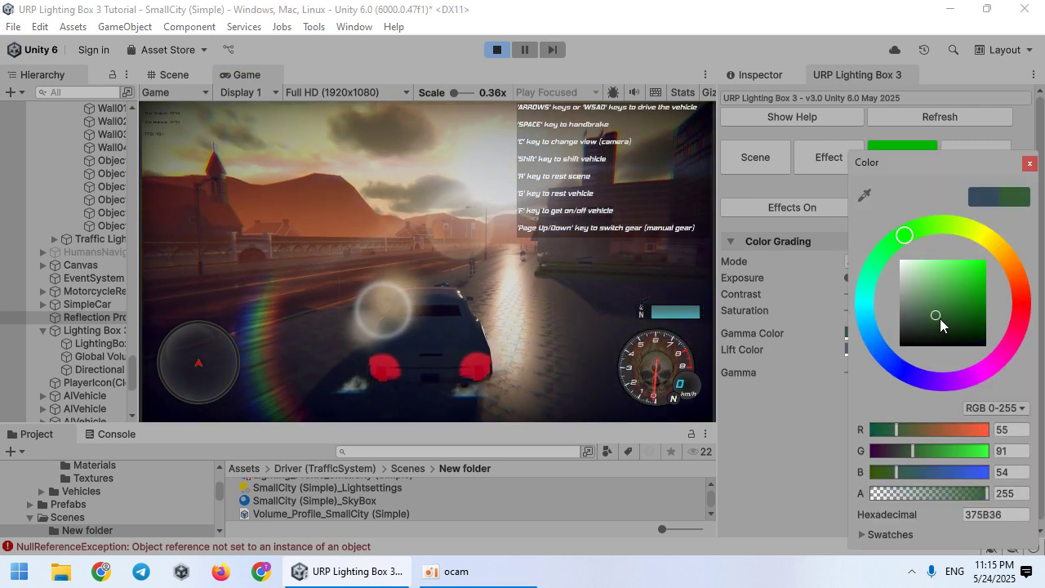
{"action": "left_click_drag", "start_coordinate": [941, 319], "coordinate": [948, 315]}
{"action": "left_click", "coordinate": [531, 304]}
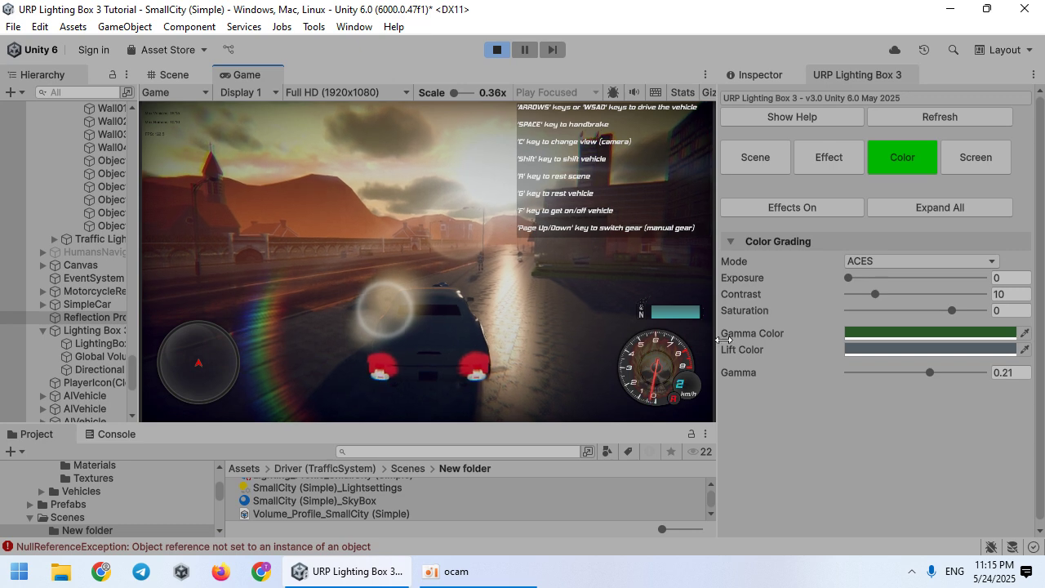
Reset the Gamma Color and Lift Color to white and drive the car around to check the look.
{"action": "left_click", "coordinate": [880, 348]}
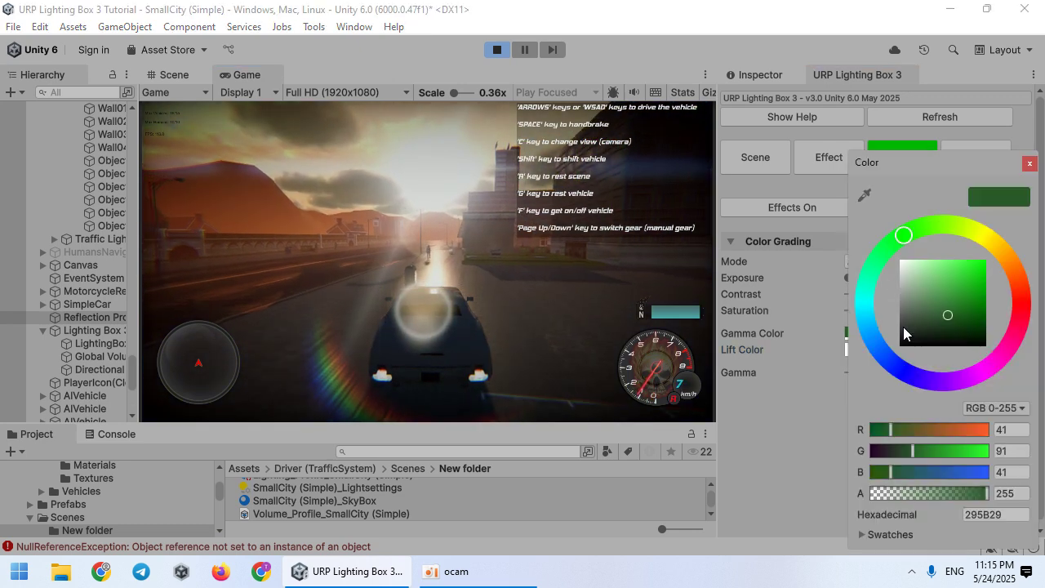
{"action": "left_click", "coordinate": [535, 318]}
{"action": "key", "text": "w"}
{"action": "key", "text": "a"}
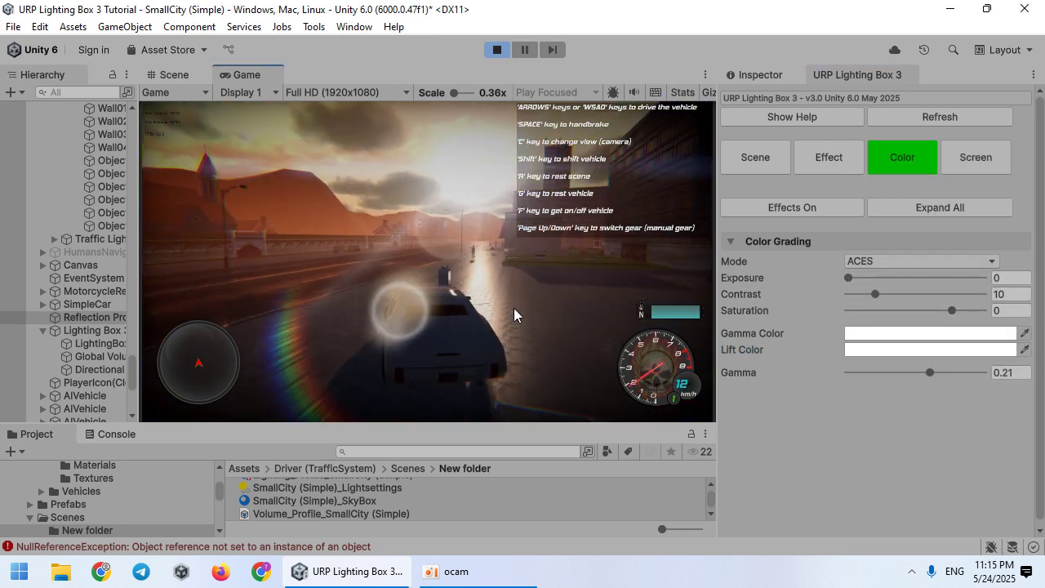
{"action": "key", "text": "d"}
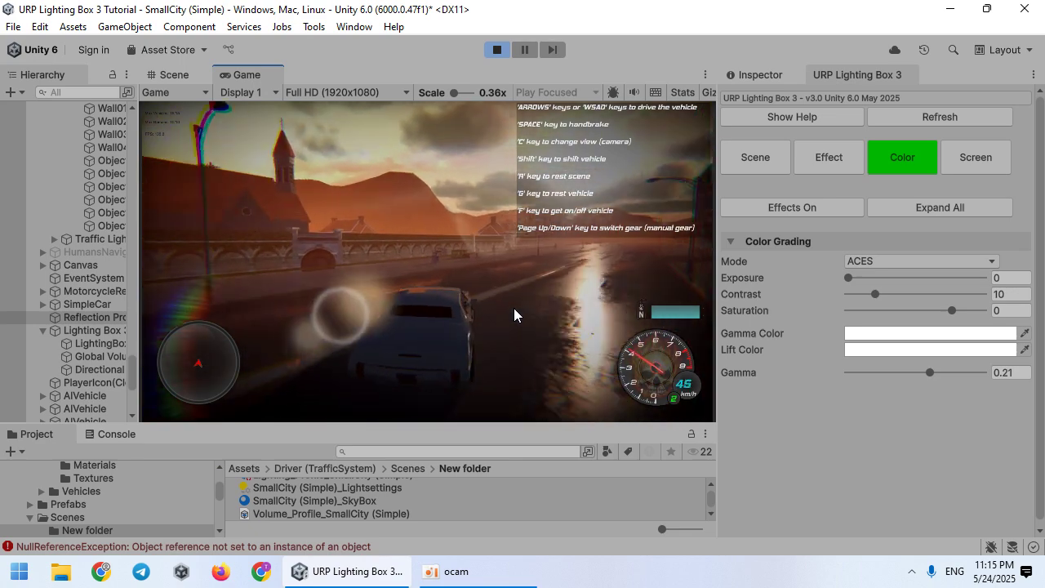
{"action": "key", "text": "s"}
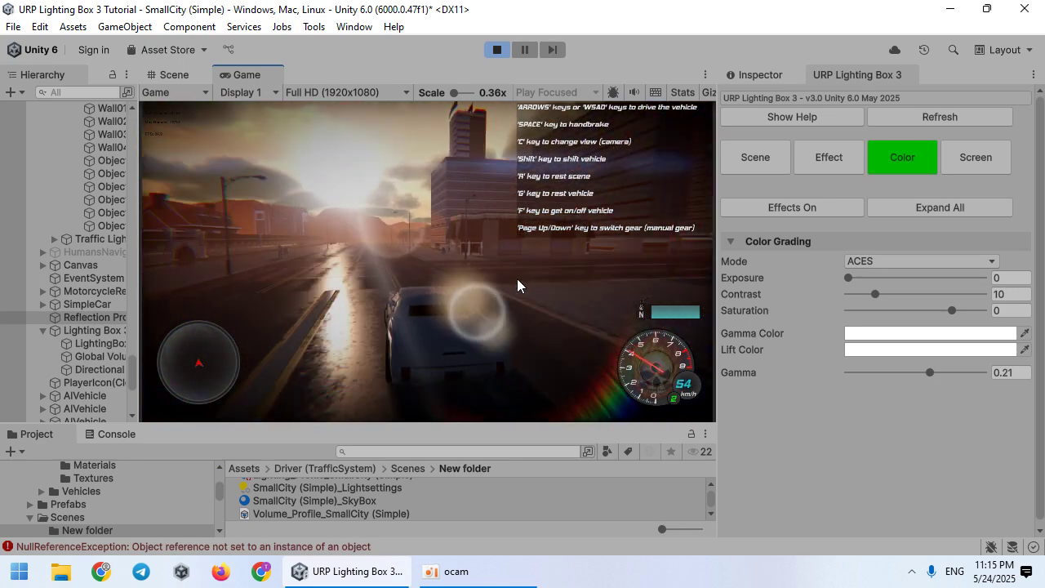
{"action": "key", "text": "a"}
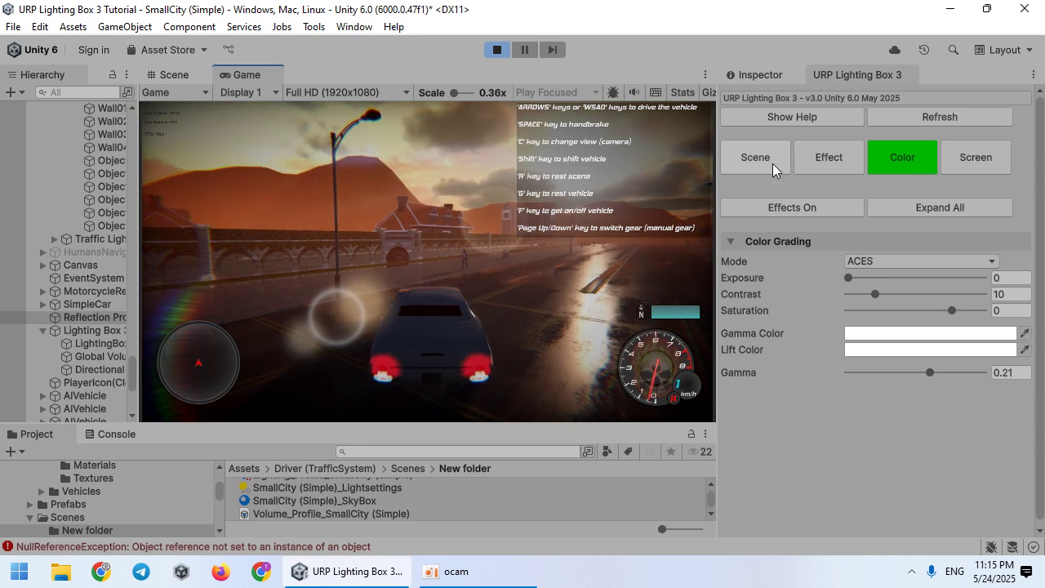
In the project's Quality settings, compare the Very Low, Low and Medium levels on the running game.
{"action": "left_click", "coordinate": [767, 162]}
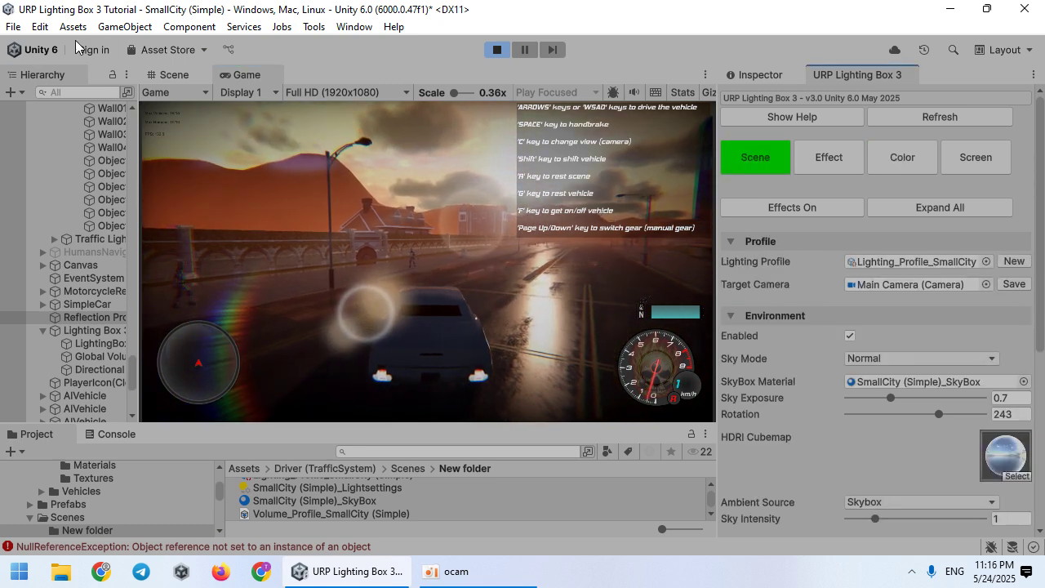
{"action": "left_click", "coordinate": [39, 26]}
{"action": "left_click", "coordinate": [163, 447]}
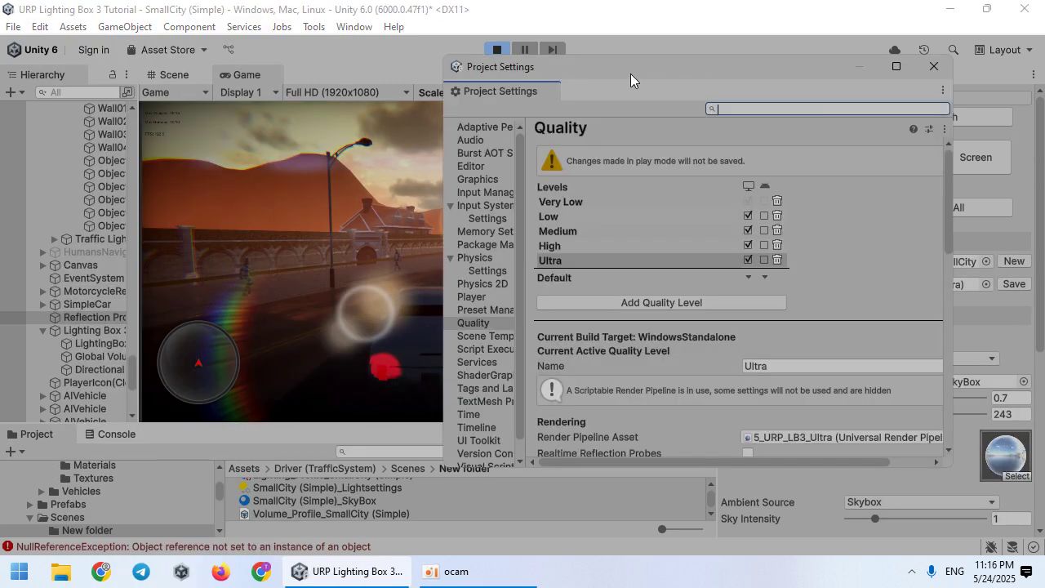
{"action": "left_click_drag", "start_coordinate": [630, 73], "coordinate": [759, 91]}
{"action": "left_click", "coordinate": [700, 219]}
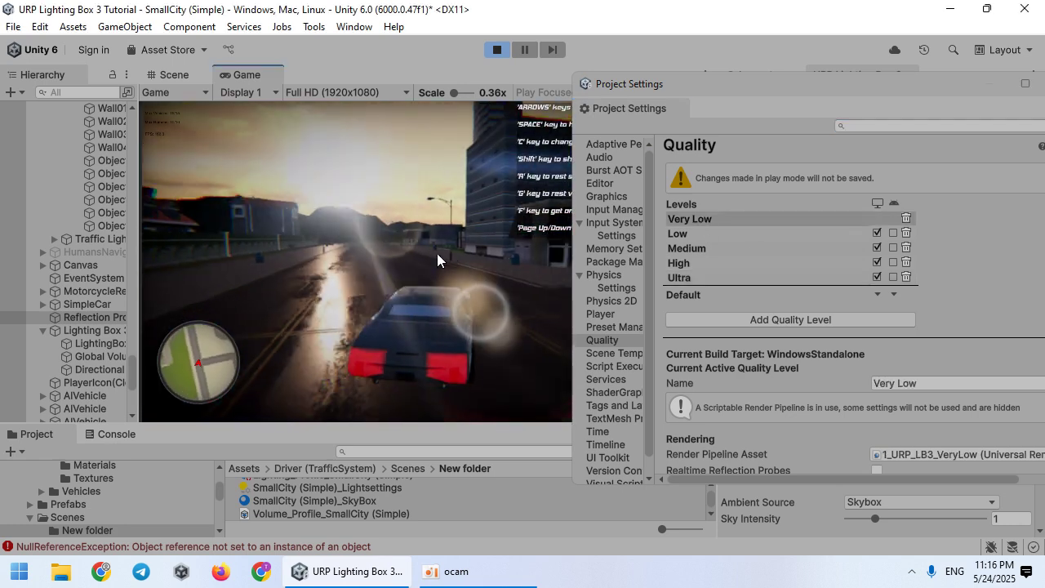
{"action": "left_click", "coordinate": [700, 234]}
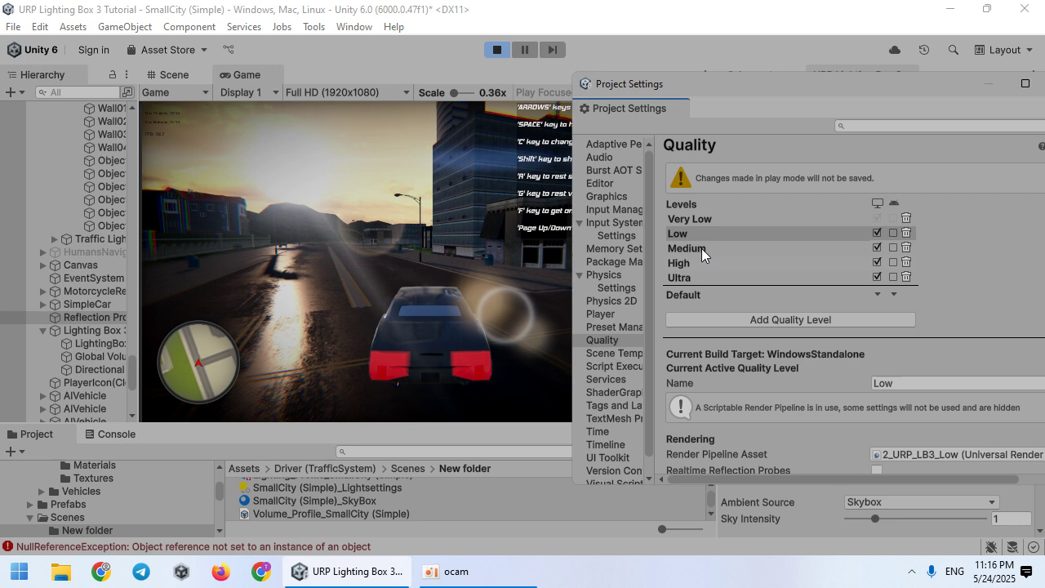
{"action": "left_click", "coordinate": [701, 248]}
{"action": "left_click", "coordinate": [703, 234]}
{"action": "left_click", "coordinate": [702, 221]}
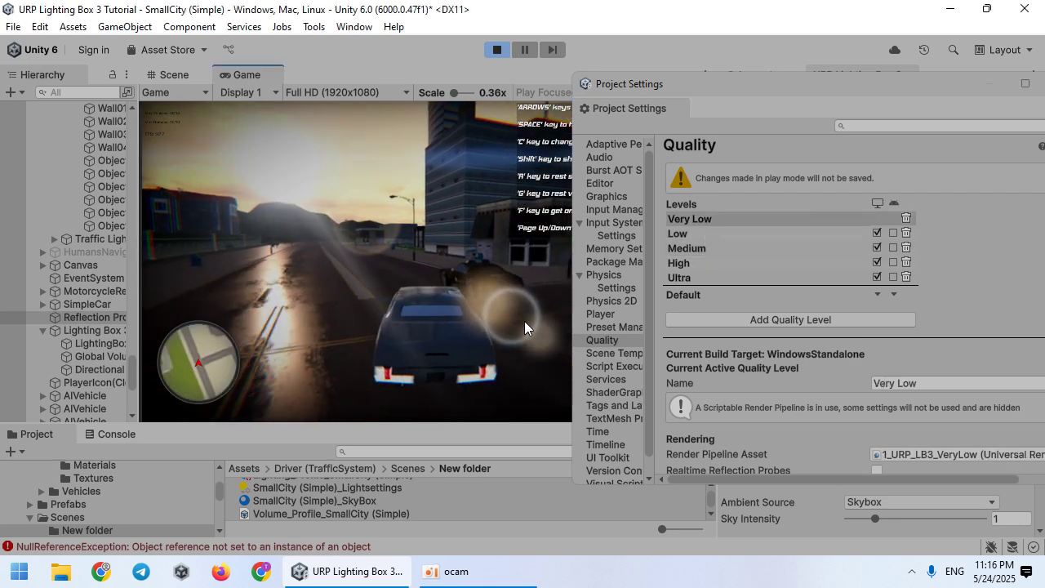
Step the quality level up from Low to Ultra to compare the rendering, and close the Project Settings.
{"action": "left_click", "coordinate": [690, 233]}
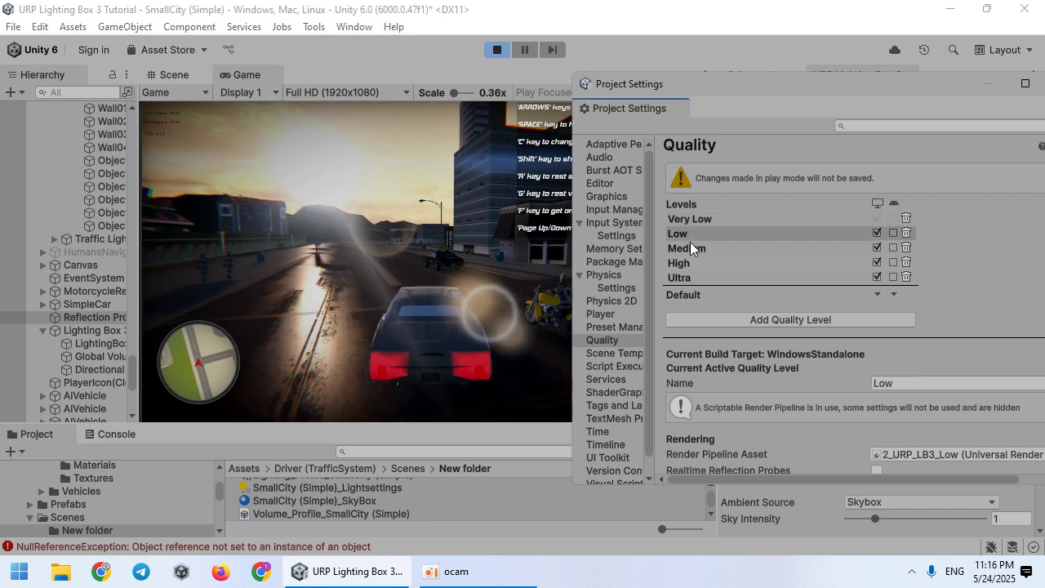
{"action": "left_click", "coordinate": [690, 251]}
{"action": "left_click", "coordinate": [689, 266]}
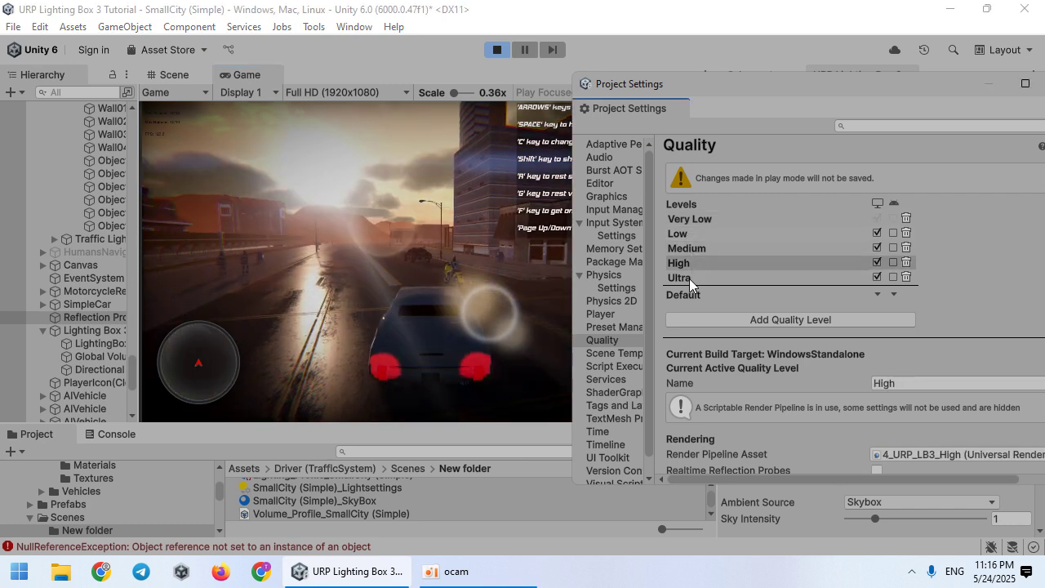
{"action": "left_click", "coordinate": [689, 279]}
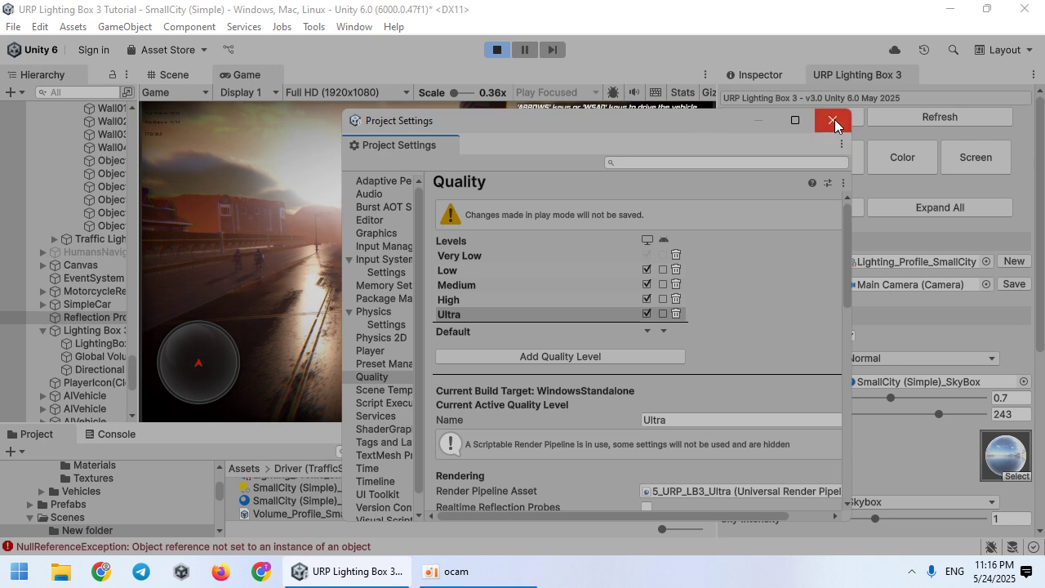
{"action": "left_click", "coordinate": [833, 122]}
Switch the environment's Sky Mode to PBR and clear the Lens Flare assigned to the Sun.
{"action": "left_click", "coordinate": [864, 360]}
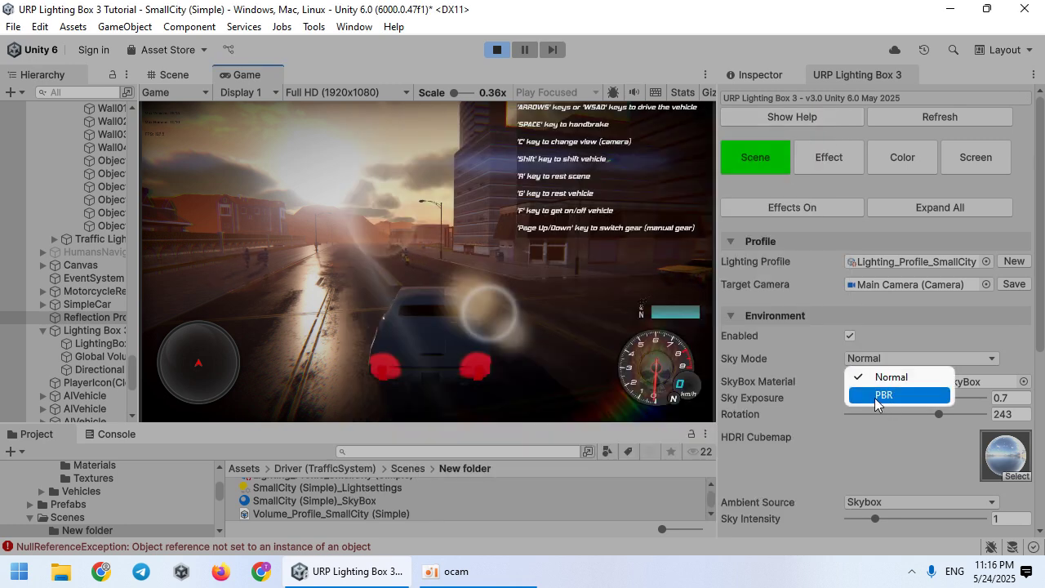
{"action": "left_click", "coordinate": [876, 397]}
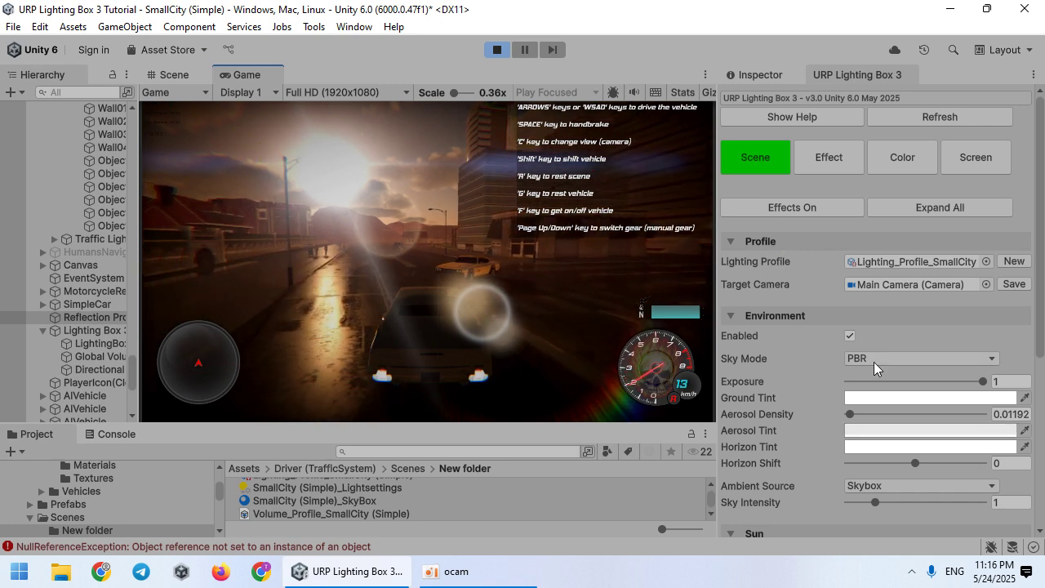
{"action": "scroll", "coordinate": [941, 459], "scroll_direction": "down", "scroll_amount": 6}
{"action": "left_click", "coordinate": [931, 430]}
{"action": "key", "text": "Delete"}
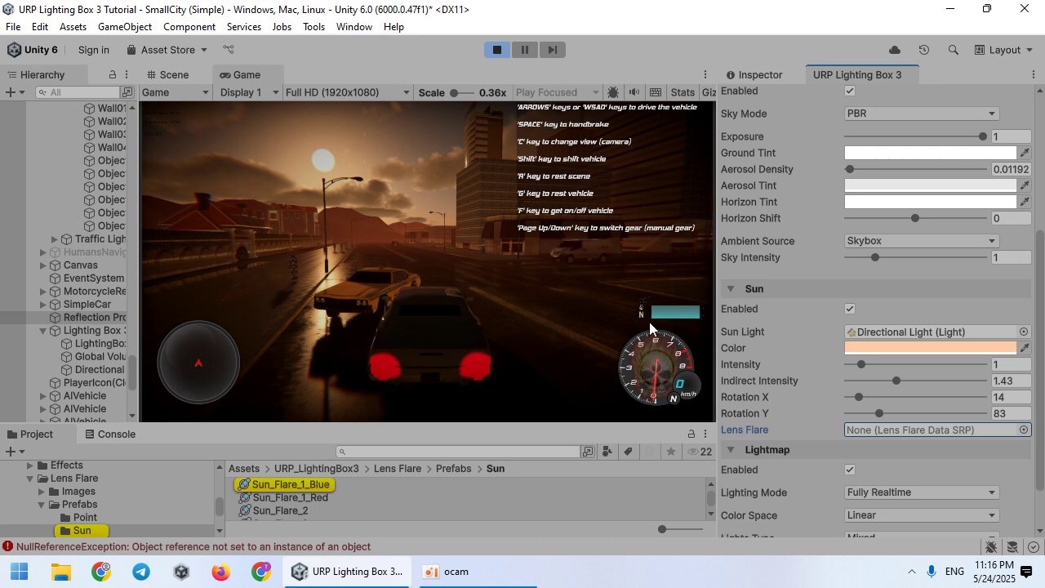
Try a white Sun color, hex FFFFFF, with a Sun Rotation X of 20.
{"action": "scroll", "coordinate": [849, 343], "scroll_direction": "up", "scroll_amount": 3}
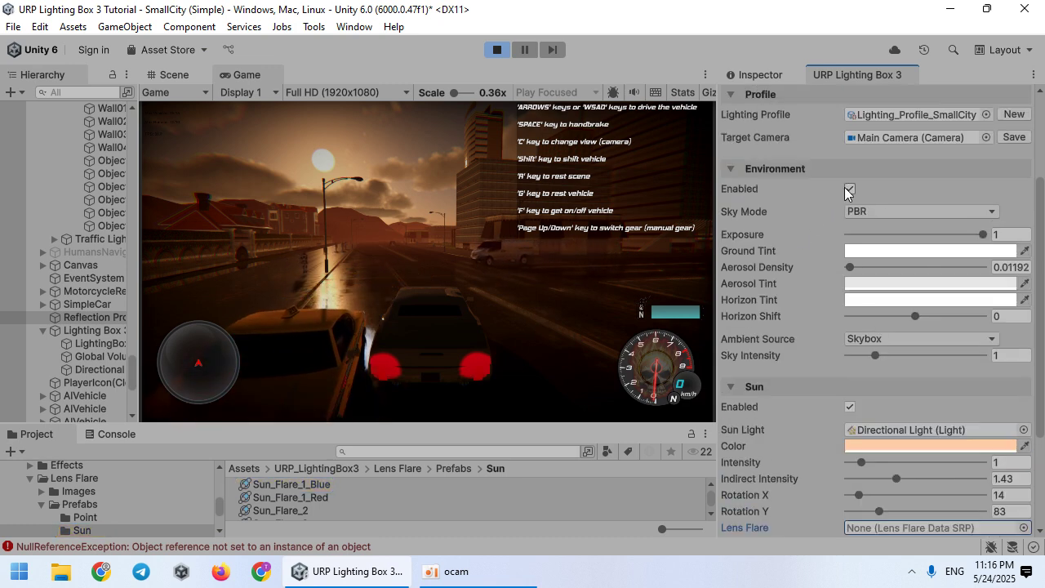
{"action": "scroll", "coordinate": [827, 369], "scroll_direction": "down", "scroll_amount": 3}
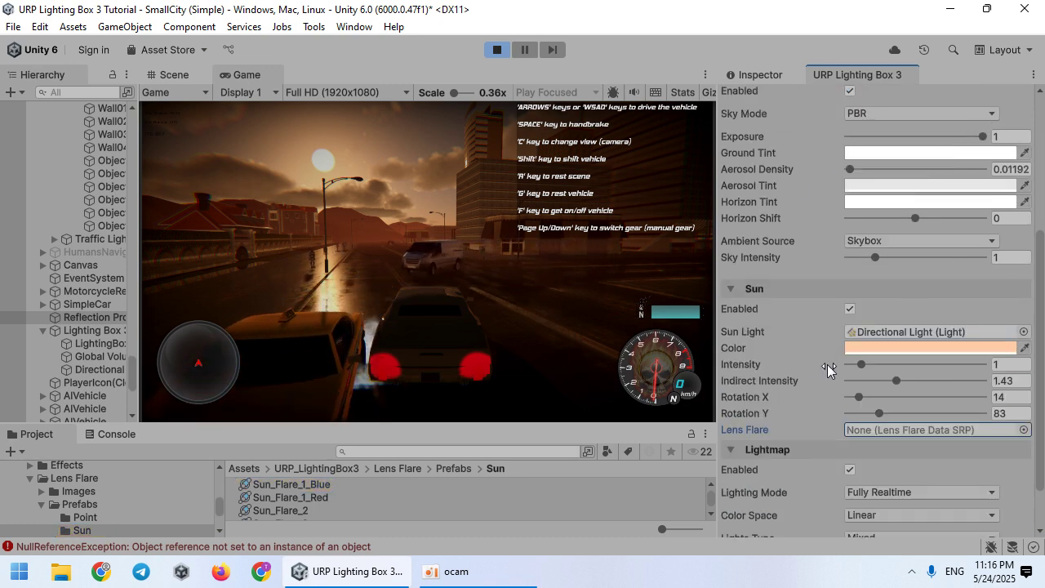
{"action": "left_click_drag", "start_coordinate": [862, 397], "coordinate": [880, 396]}
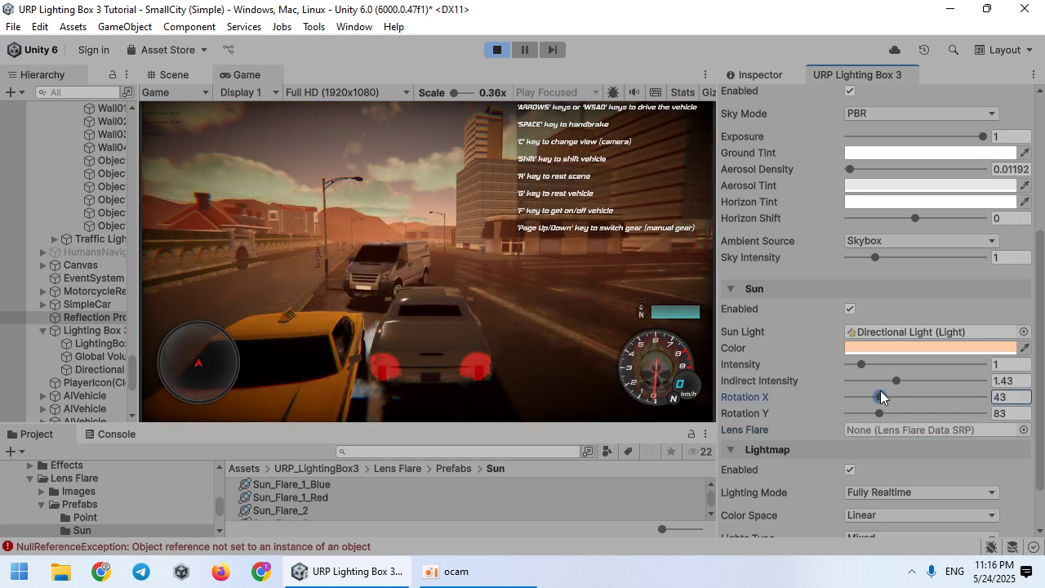
{"action": "left_click", "coordinate": [886, 348]}
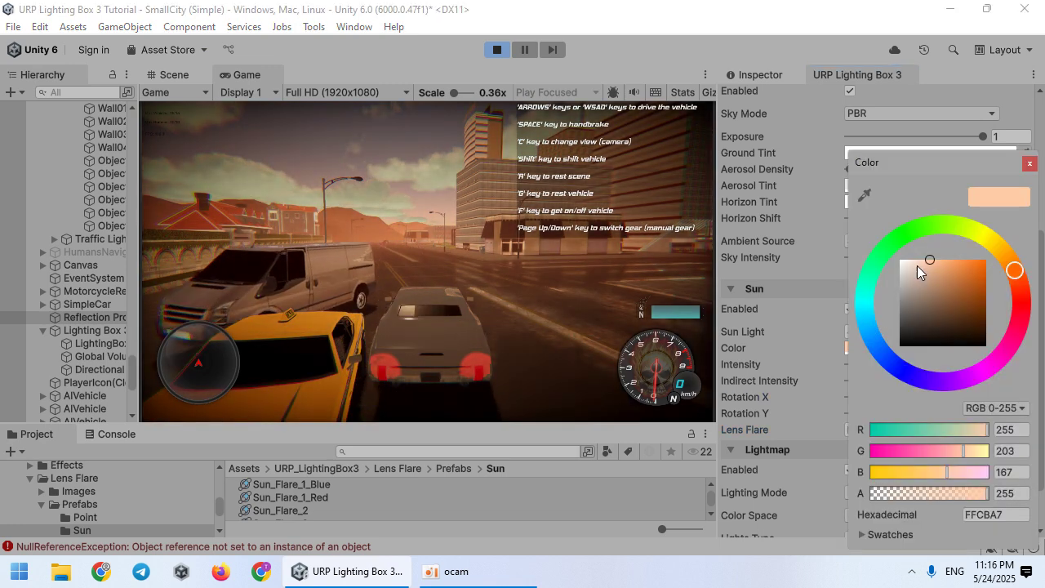
{"action": "left_click_drag", "start_coordinate": [917, 266], "coordinate": [856, 261]}
{"action": "left_click", "coordinate": [806, 359]}
{"action": "left_click_drag", "start_coordinate": [898, 398], "coordinate": [862, 379]}
Set the Sun color to a saturated orange.
{"action": "left_click", "coordinate": [890, 348]}
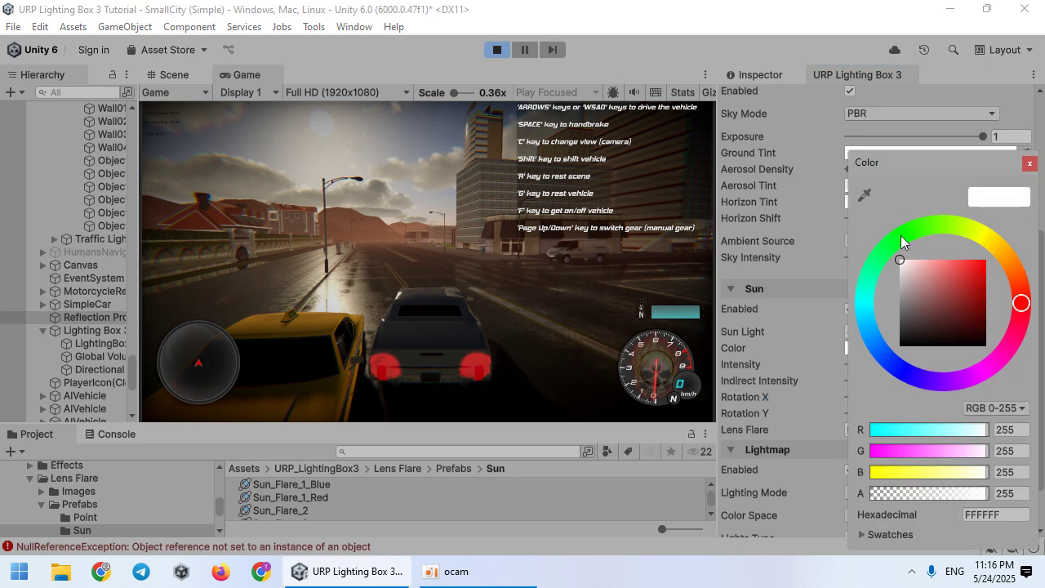
{"action": "left_click_drag", "start_coordinate": [928, 270], "coordinate": [994, 256]}
{"action": "left_click", "coordinate": [994, 256]}
{"action": "left_click_drag", "start_coordinate": [932, 286], "coordinate": [971, 249]}
{"action": "left_click", "coordinate": [574, 275]}
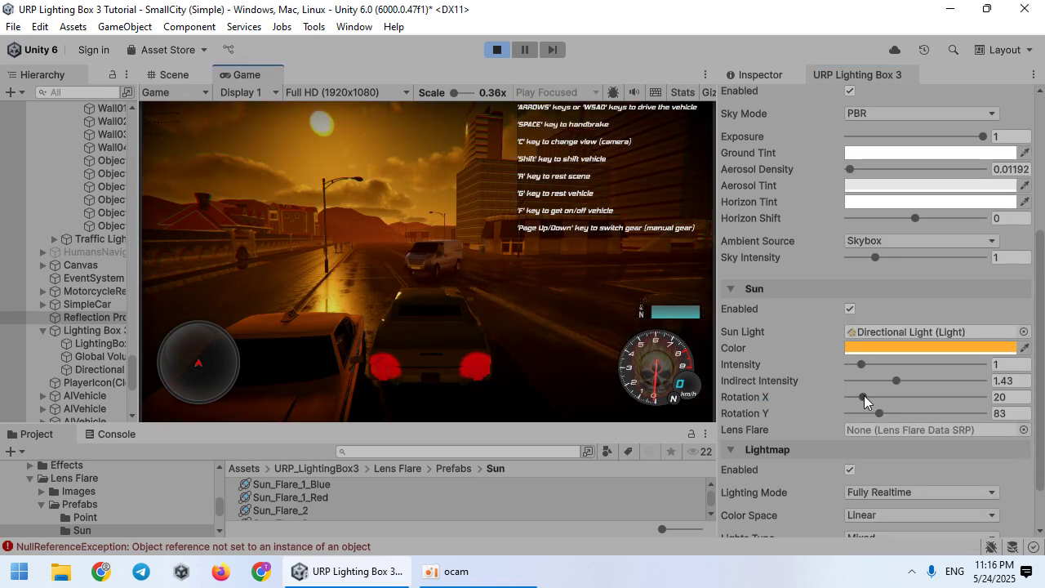
Adjust the Sun's Rotation X, trying 4, until the sun sits low in the sky above the street.
{"action": "left_click_drag", "start_coordinate": [864, 395], "coordinate": [853, 389]}
{"action": "scroll", "coordinate": [768, 296], "scroll_direction": "up", "scroll_amount": 3}
{"action": "scroll", "coordinate": [783, 318], "scroll_direction": "up", "scroll_amount": 3}
{"action": "scroll", "coordinate": [816, 347], "scroll_direction": "down", "scroll_amount": 6}
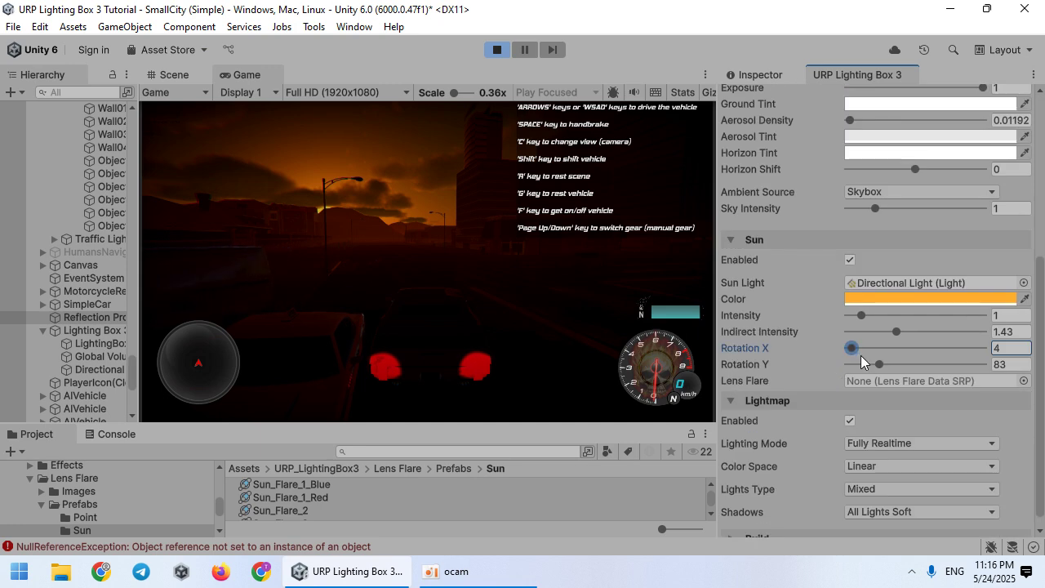
{"action": "left_click_drag", "start_coordinate": [860, 352], "coordinate": [859, 348]}
Compare the sky with Volumetric Clouds off and on, and raise the clouds' Shape Factor to 6.3.
{"action": "scroll", "coordinate": [819, 332], "scroll_direction": "up", "scroll_amount": 9}
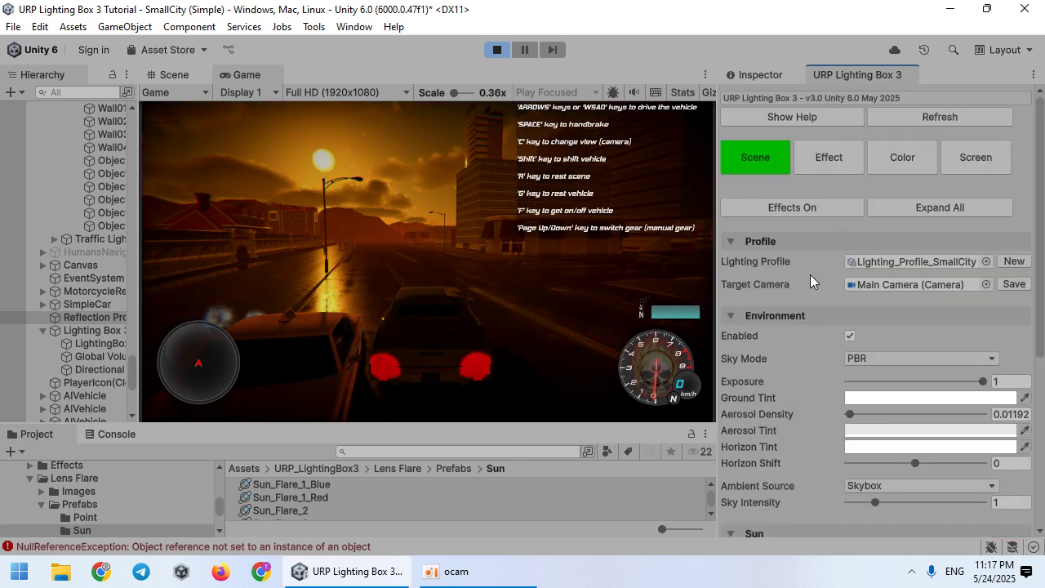
{"action": "left_click", "coordinate": [828, 158]}
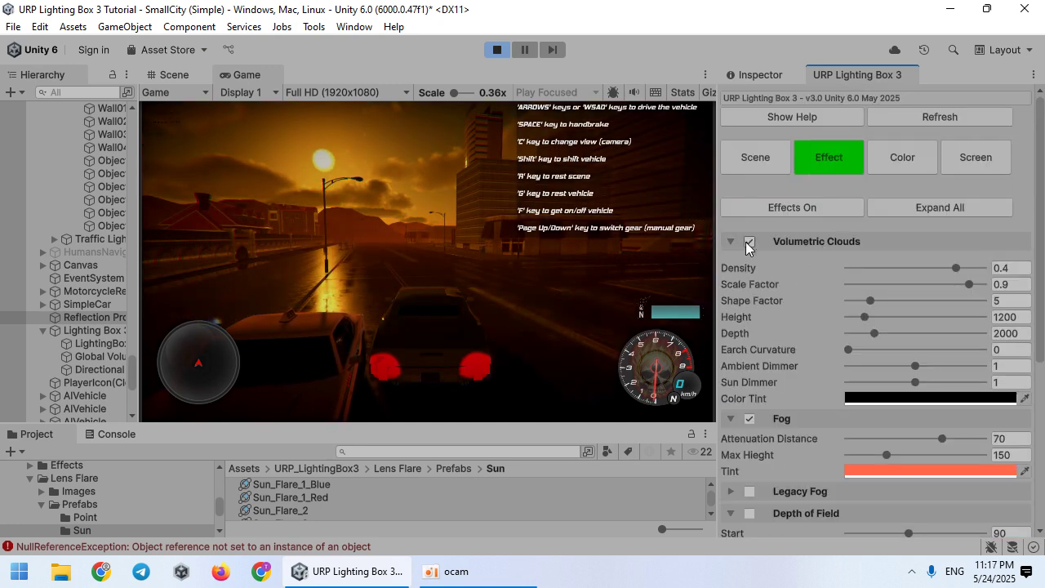
{"action": "left_click", "coordinate": [749, 242]}
{"action": "left_click", "coordinate": [748, 242]}
{"action": "mouse_move", "coordinate": [868, 299]}
{"action": "left_mouse_down"}
{"action": "mouse_move", "coordinate": [890, 301]}
{"action": "mouse_move", "coordinate": [861, 301]}
{"action": "mouse_move", "coordinate": [874, 302]}
{"action": "left_mouse_up"}
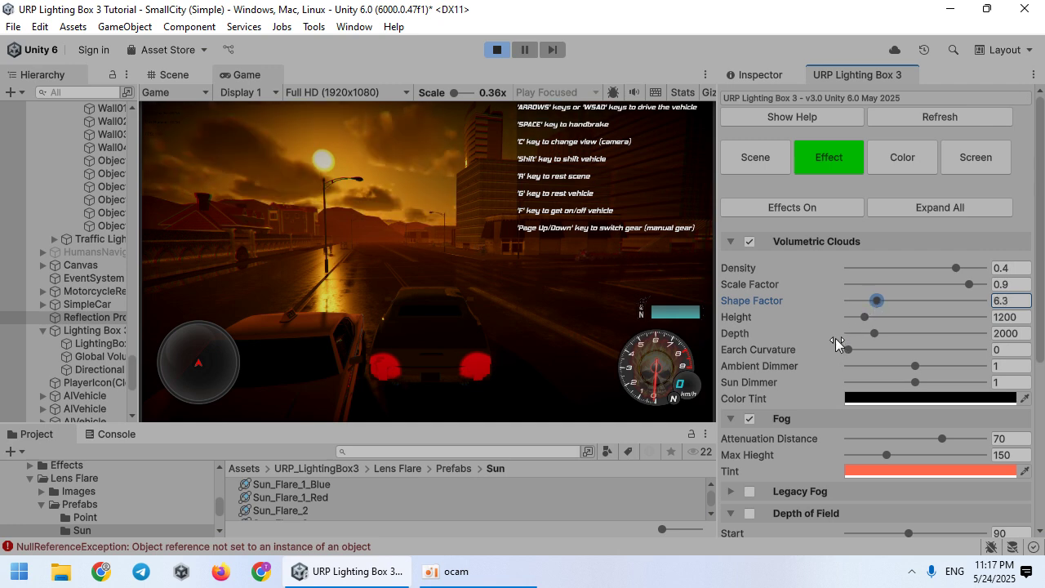
Set the Volumetric Clouds' Ambient Dimmer and Sun Dimmer to 2 and the Depth to 100.
{"action": "left_click_drag", "start_coordinate": [908, 366], "coordinate": [1000, 367]}
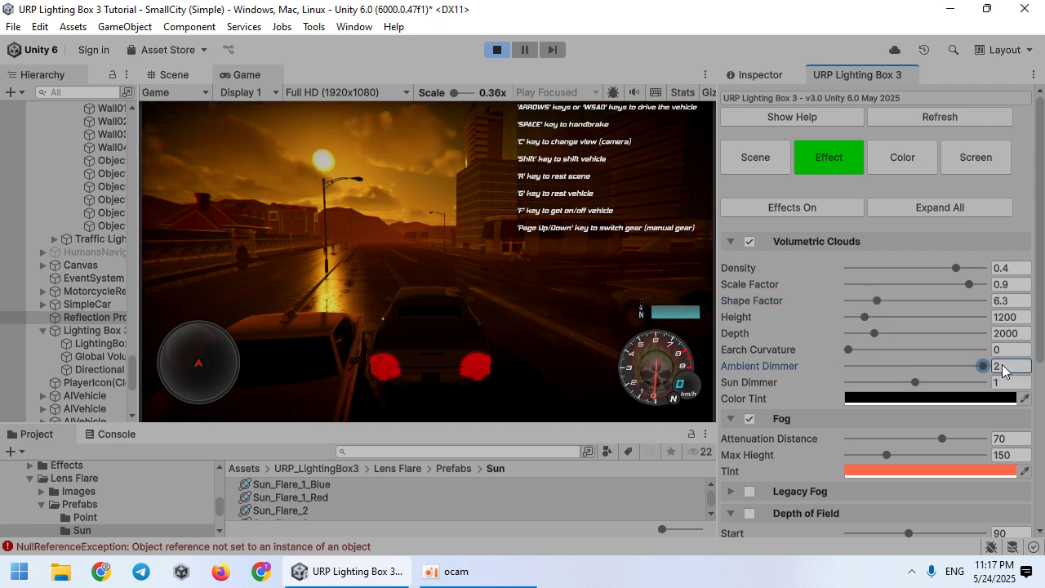
{"action": "left_click_drag", "start_coordinate": [909, 383], "coordinate": [993, 384]}
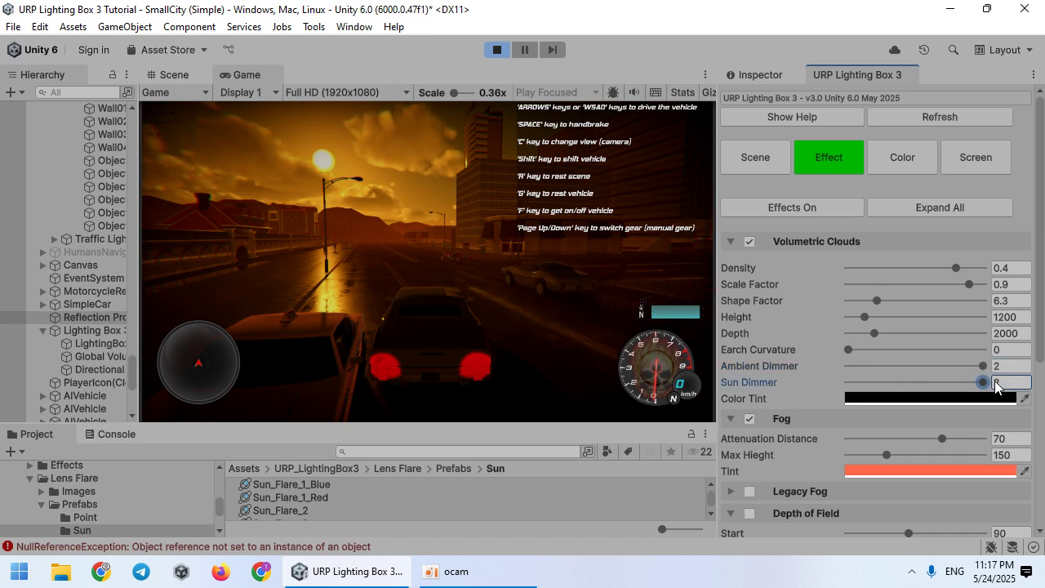
{"action": "left_click_drag", "start_coordinate": [875, 333], "coordinate": [849, 336]}
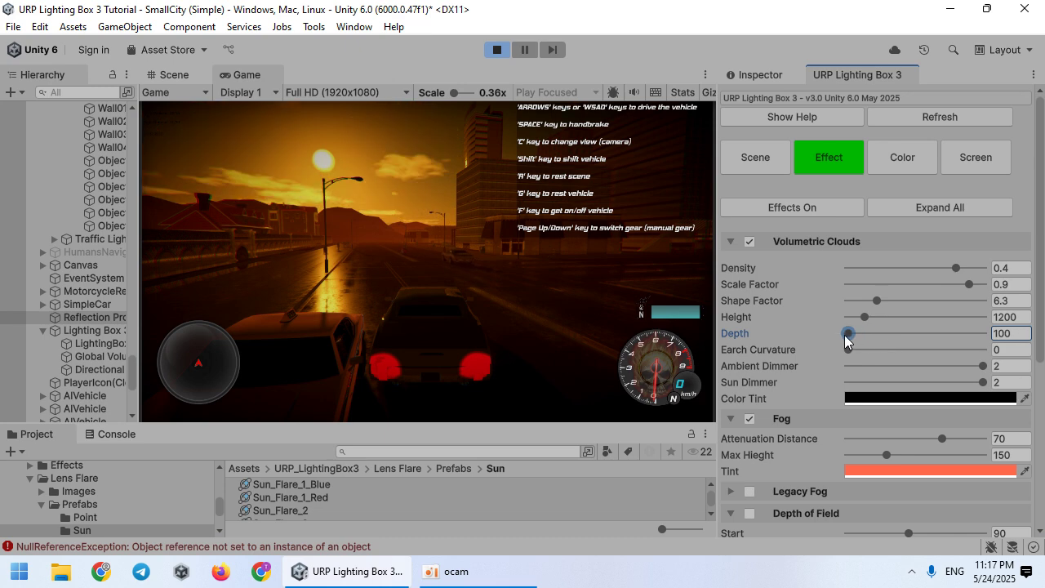
Reshape the Volumetric Clouds with Scale Factor 0.815, Shape Factor 11.4 and Height 958.
{"action": "left_click_drag", "start_coordinate": [866, 317], "coordinate": [878, 318]}
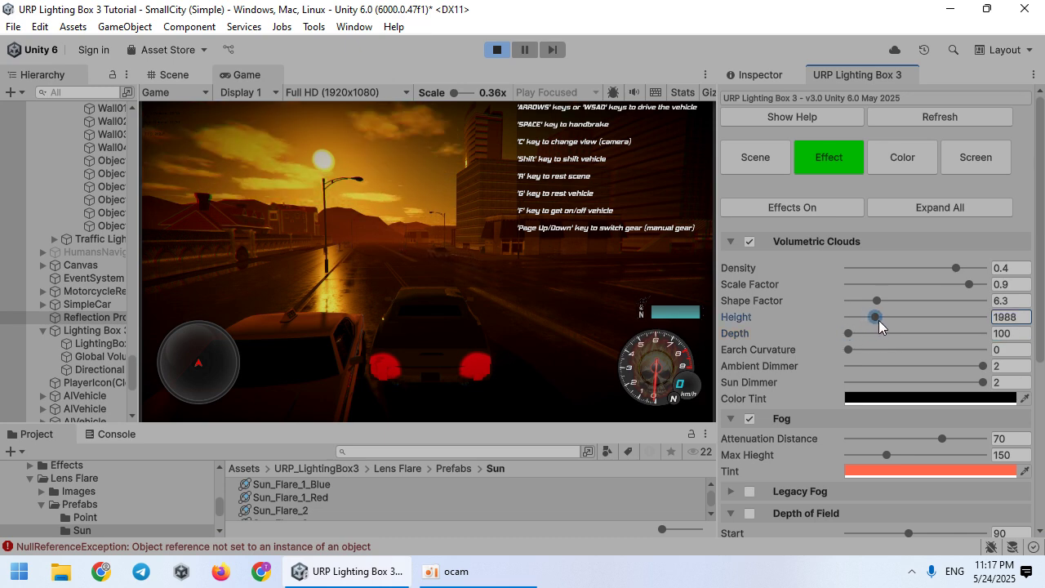
{"action": "mouse_move", "coordinate": [968, 284]}
{"action": "left_mouse_down"}
{"action": "mouse_move", "coordinate": [946, 285]}
{"action": "mouse_move", "coordinate": [956, 285]}
{"action": "left_mouse_up"}
{"action": "mouse_move", "coordinate": [888, 300]}
{"action": "left_mouse_down"}
{"action": "mouse_move", "coordinate": [857, 300]}
{"action": "mouse_move", "coordinate": [905, 300]}
{"action": "mouse_move", "coordinate": [890, 310]}
{"action": "left_mouse_up"}
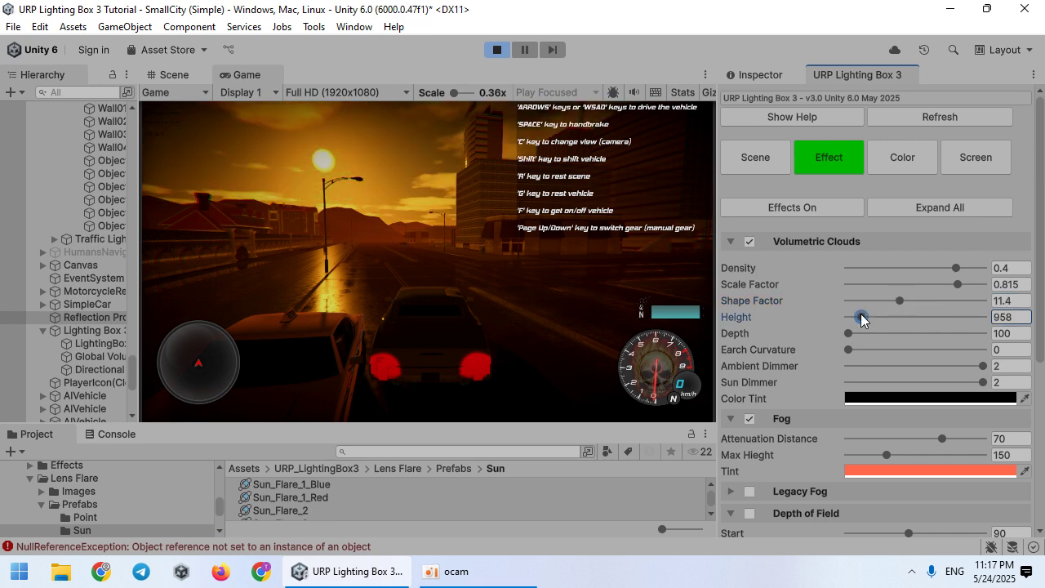
Set the Volumetric Clouds' Height to 1443, Depth to 760 and Shape Factor to 5.1.
{"action": "left_click_drag", "start_coordinate": [874, 316], "coordinate": [858, 333]}
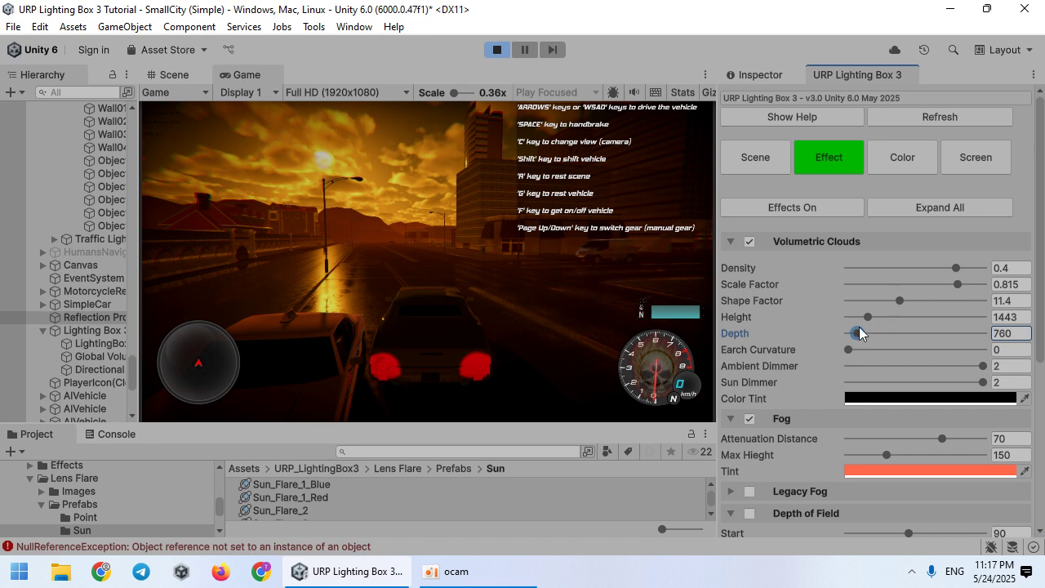
{"action": "left_click_drag", "start_coordinate": [912, 299], "coordinate": [871, 299]}
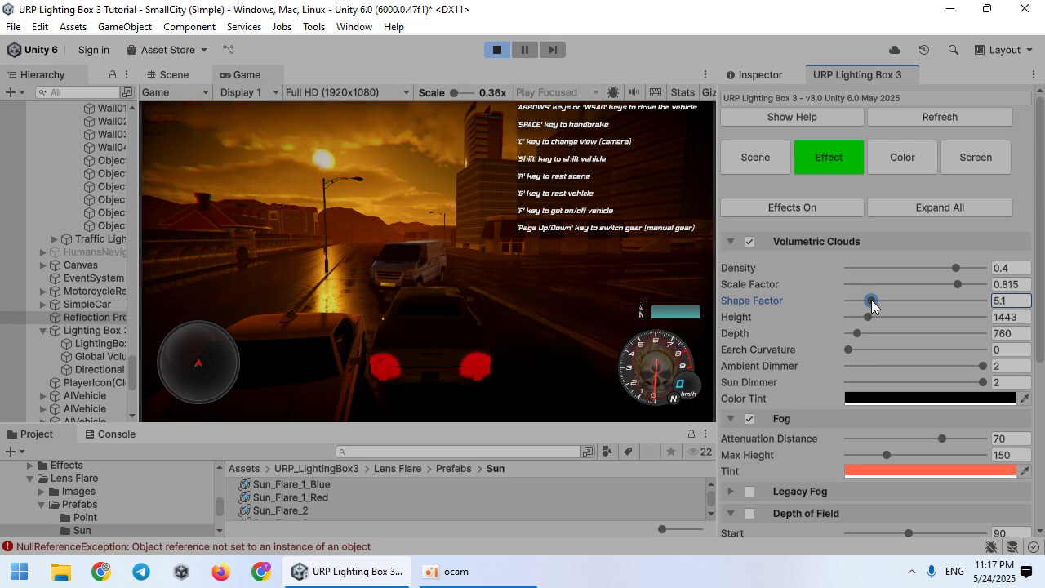
Compare the scene with Fog off and on, and change the Fog Tint to white (FFFFFF).
{"action": "left_click", "coordinate": [748, 419]}
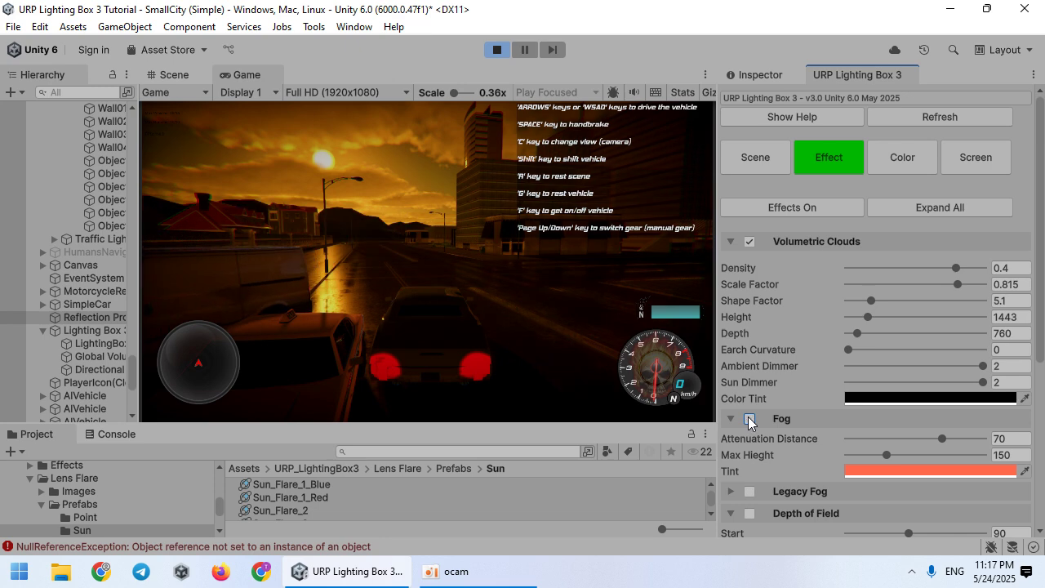
{"action": "left_click", "coordinate": [859, 471]}
{"action": "left_click_drag", "start_coordinate": [906, 297], "coordinate": [836, 210]}
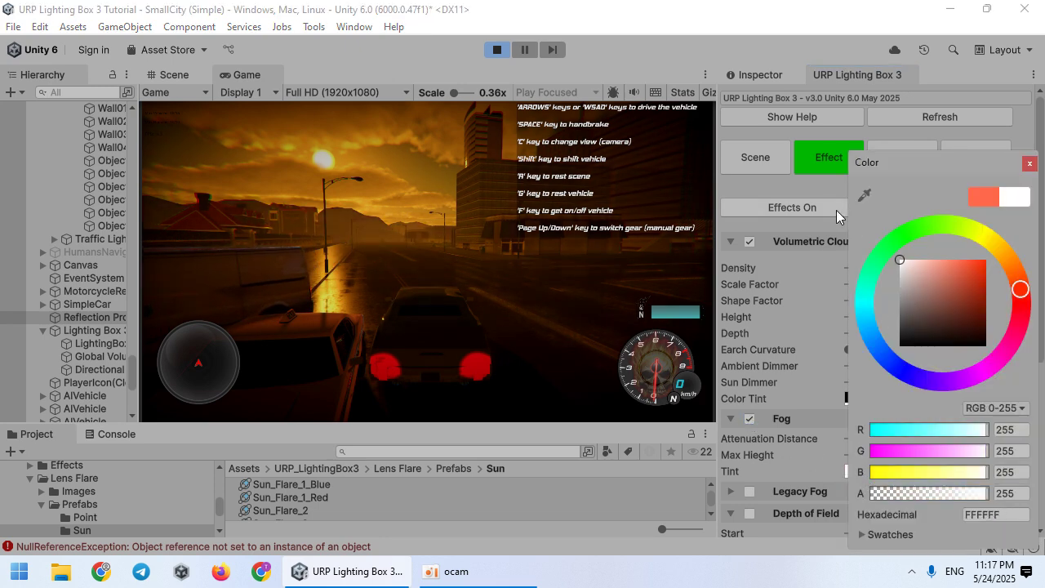
{"action": "left_click", "coordinate": [563, 264]}
Change the Sun's Color to white and lower its Rotation X to 0, trying 36 on the way.
{"action": "left_click", "coordinate": [771, 159]}
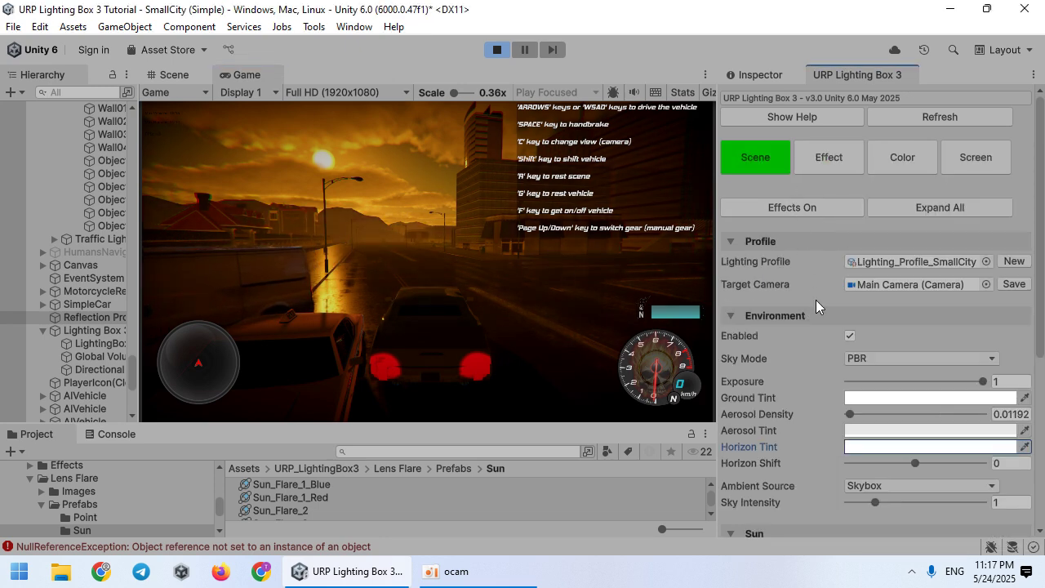
{"action": "scroll", "coordinate": [849, 331], "scroll_direction": "down", "scroll_amount": 4}
{"action": "left_click_drag", "start_coordinate": [865, 447], "coordinate": [883, 446]}
{"action": "left_click", "coordinate": [930, 397]}
{"action": "left_click_drag", "start_coordinate": [906, 310], "coordinate": [865, 237]}
{"action": "left_click", "coordinate": [801, 369]}
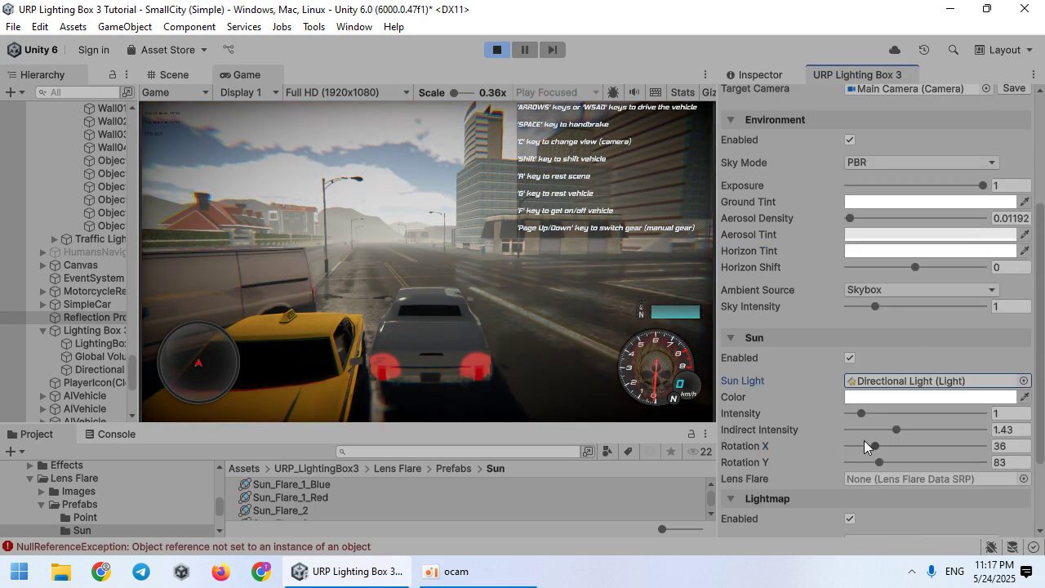
{"action": "left_click_drag", "start_coordinate": [875, 447], "coordinate": [840, 440]}
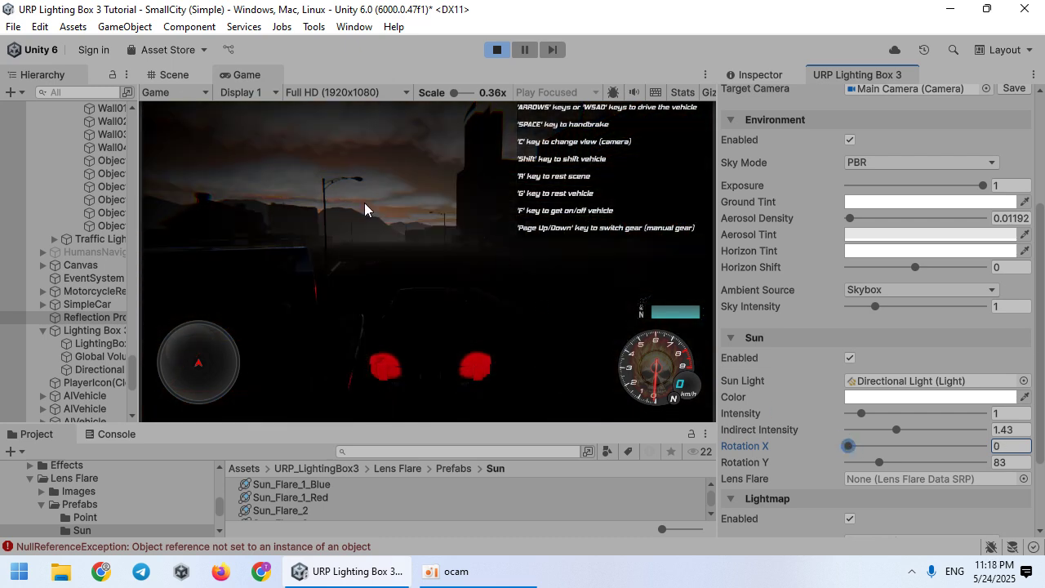
Reduce the Volumetric Clouds' Ambient Dimmer and Sun Dimmer to 1.
{"action": "scroll", "coordinate": [783, 187], "scroll_direction": "up", "scroll_amount": 10}
{"action": "left_click", "coordinate": [816, 157]}
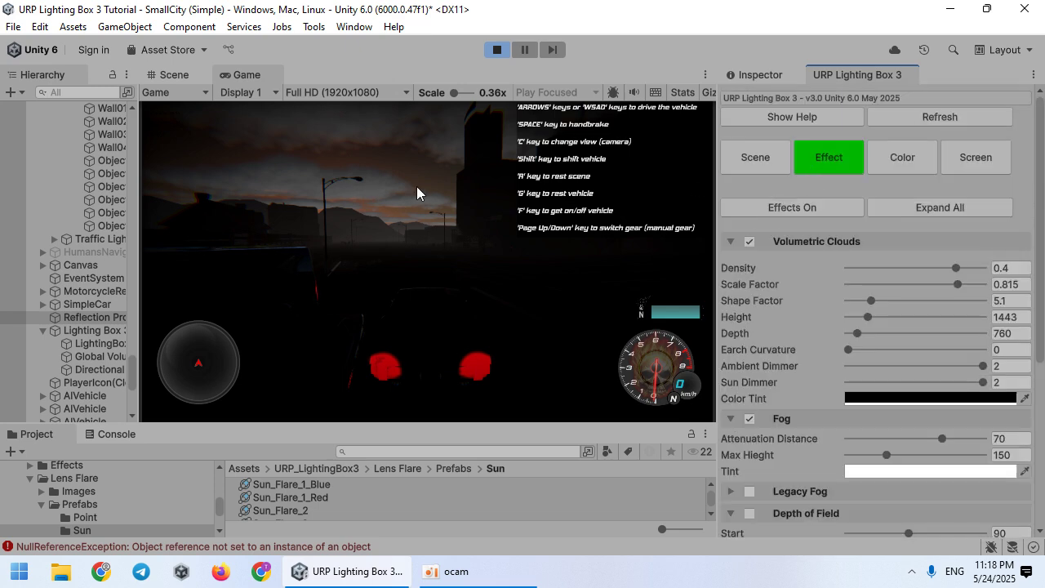
{"action": "left_click_drag", "start_coordinate": [879, 367], "coordinate": [916, 350]}
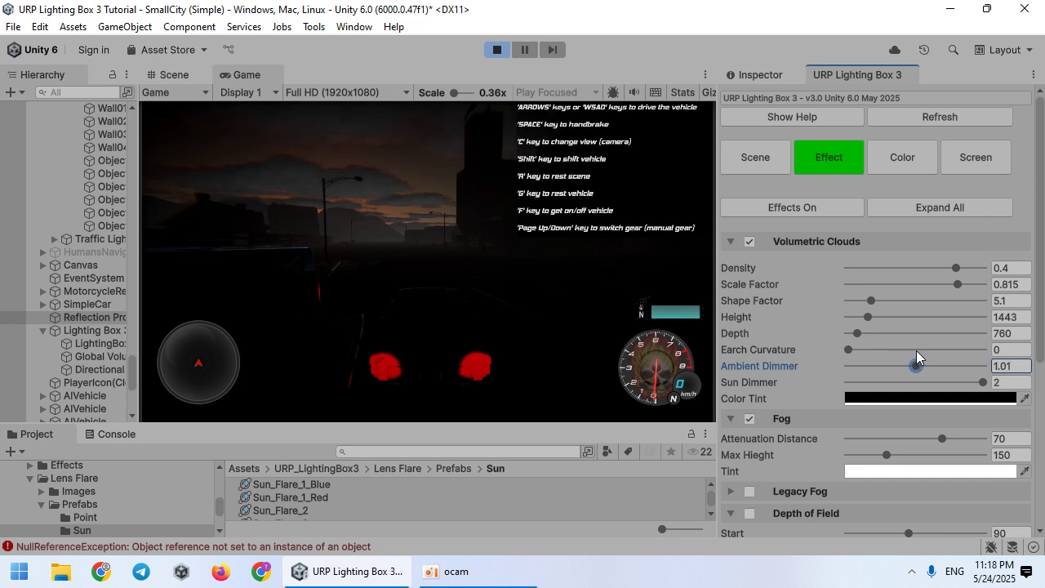
{"action": "left_click", "coordinate": [1018, 367]}
Raise the Sun's Rotation X to 103 for a daytime sky.
{"action": "left_click", "coordinate": [760, 157]}
{"action": "scroll", "coordinate": [869, 420], "scroll_direction": "down", "scroll_amount": 6}
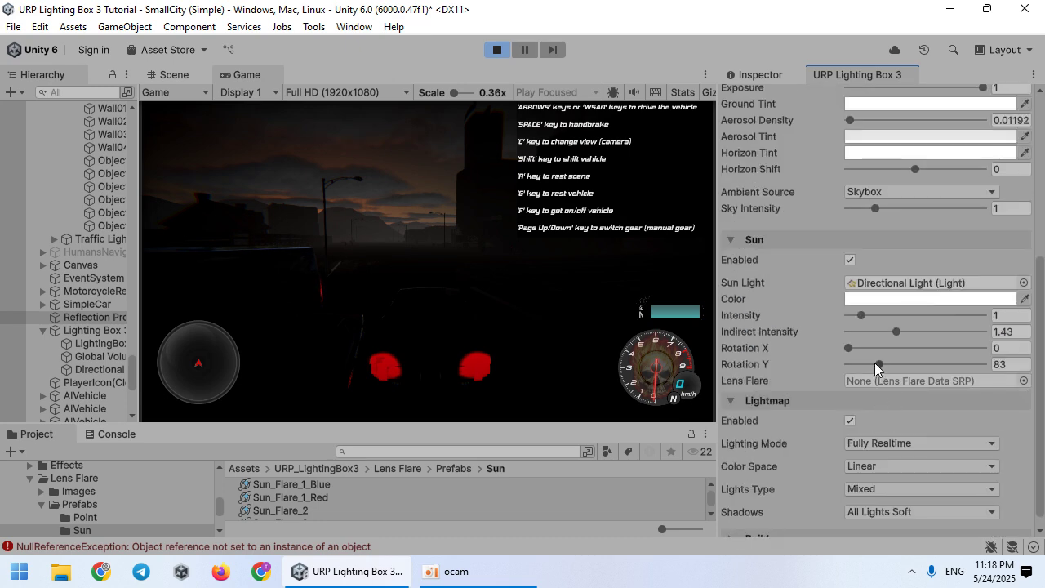
{"action": "left_click_drag", "start_coordinate": [856, 349], "coordinate": [933, 329]}
Thin out the Fog with Attenuation Distance 100 and Max Height 102.
{"action": "scroll", "coordinate": [849, 244], "scroll_direction": "up", "scroll_amount": 6}
{"action": "left_click", "coordinate": [836, 167]}
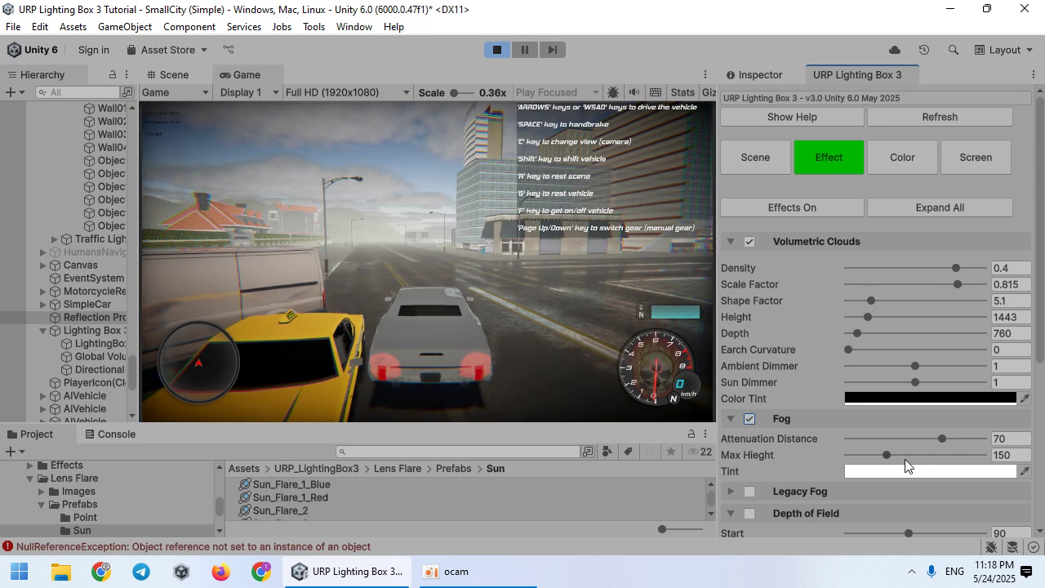
{"action": "left_click_drag", "start_coordinate": [949, 444], "coordinate": [1025, 443]}
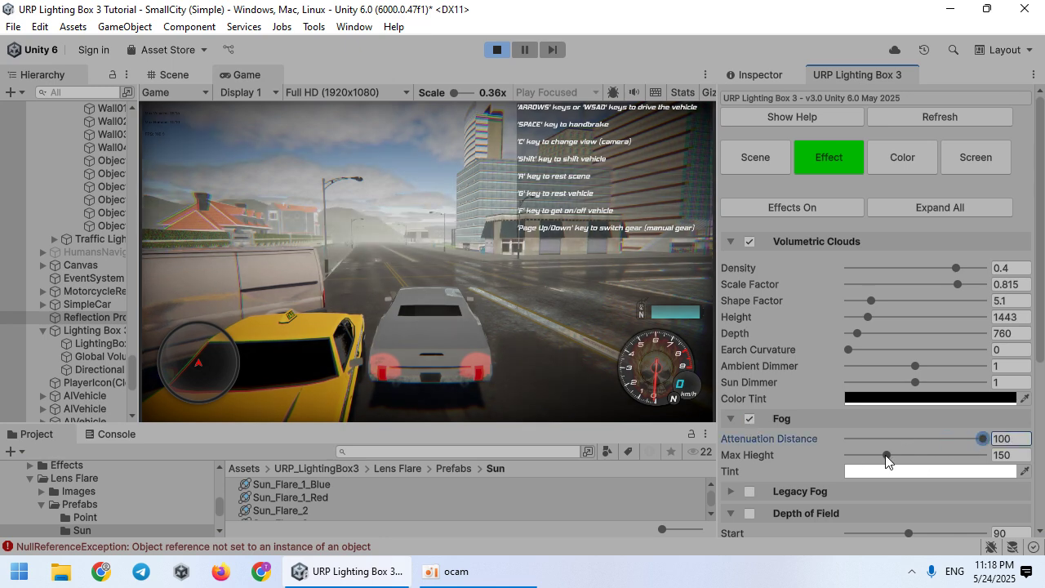
{"action": "left_click_drag", "start_coordinate": [886, 456], "coordinate": [873, 460]}
{"action": "left_click", "coordinate": [520, 276]}
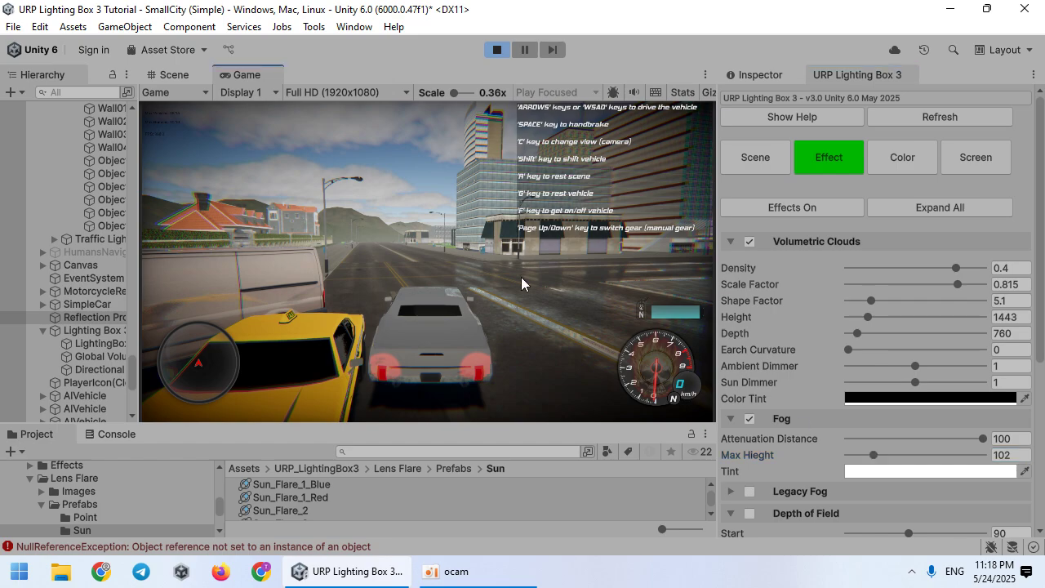
Drive the car around the city streets to examine the daytime lighting, clouds and fog in the game.
{"action": "key", "text": "Up"}
{"action": "key", "text": "Right"}
{"action": "key", "text": "Up"}
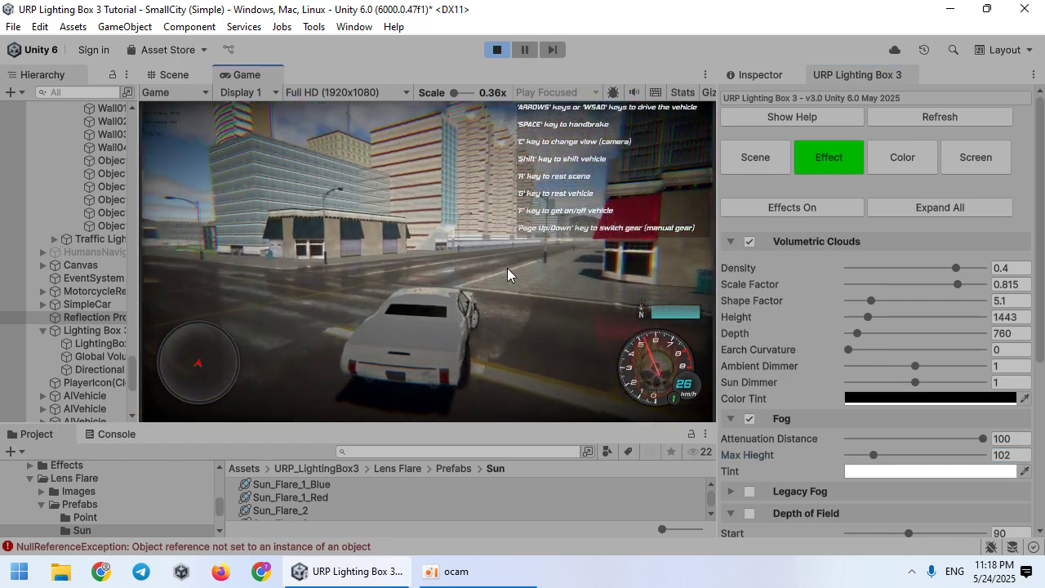
{"action": "key", "text": "Right"}
{"action": "key", "text": "Left"}
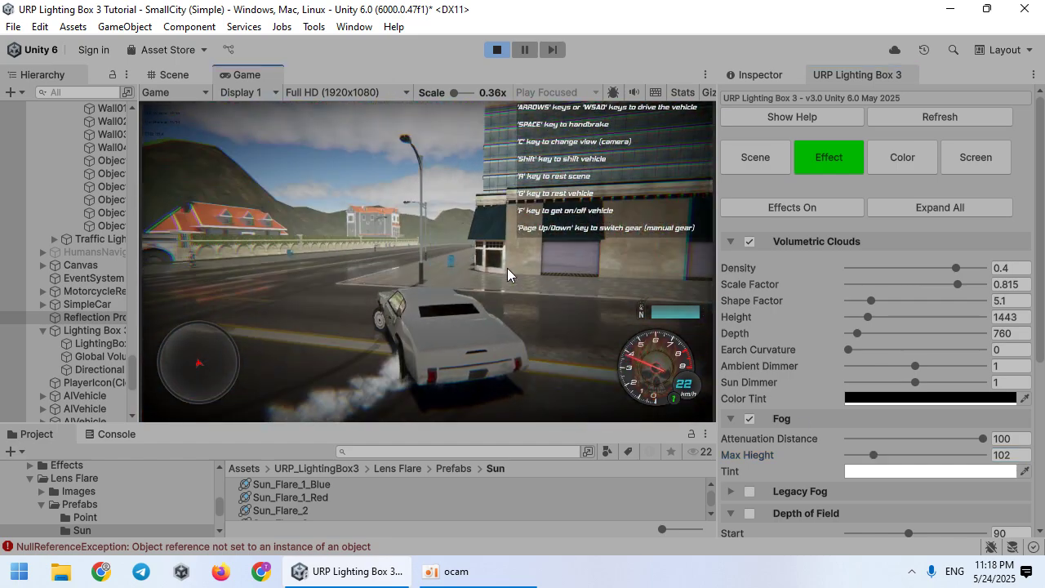
{"action": "key", "text": "Down"}
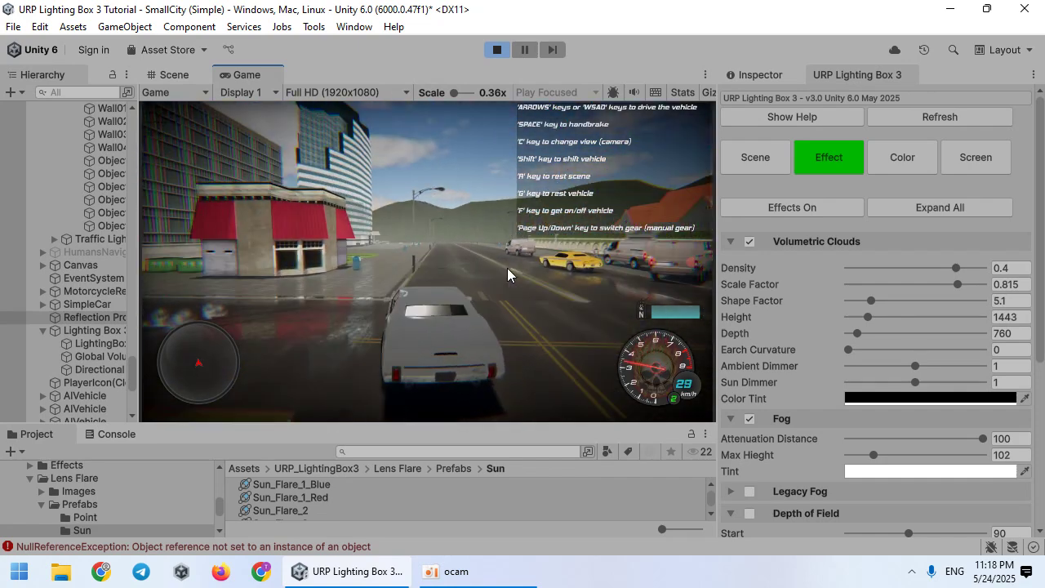
{"action": "key", "text": "Up"}
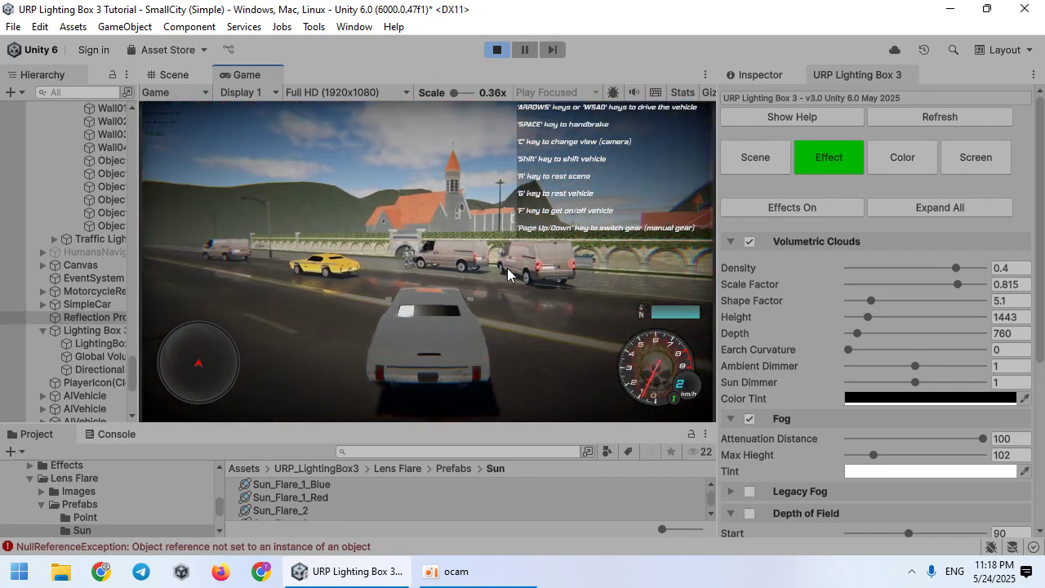
{"action": "key", "text": "w"}
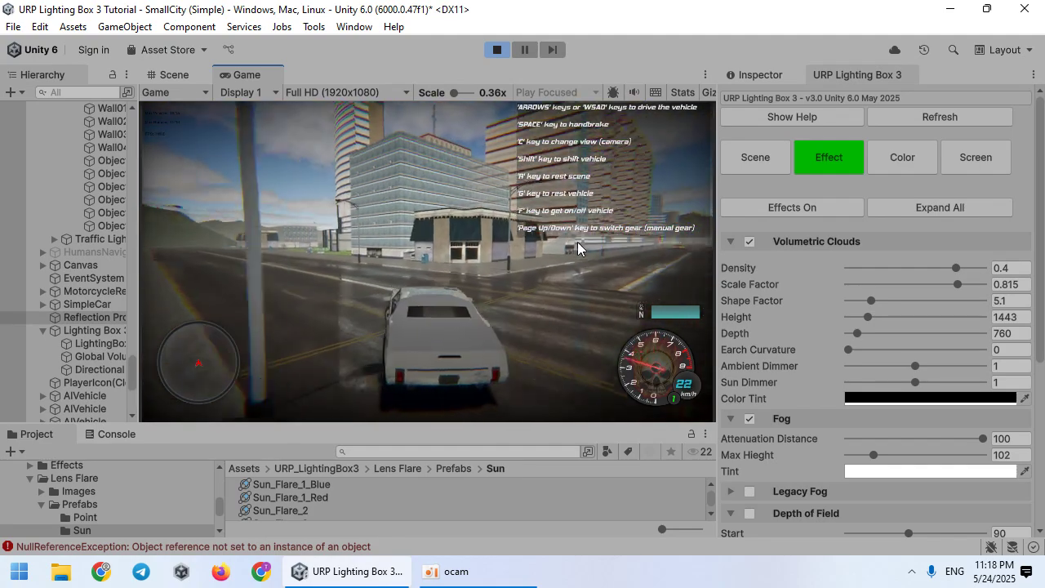
{"action": "key", "text": "s"}
Maximize the Scene view, fly the camera up above the volumetric clouds to inspect them, and restore the layout.
{"action": "double_click", "coordinate": [182, 70]}
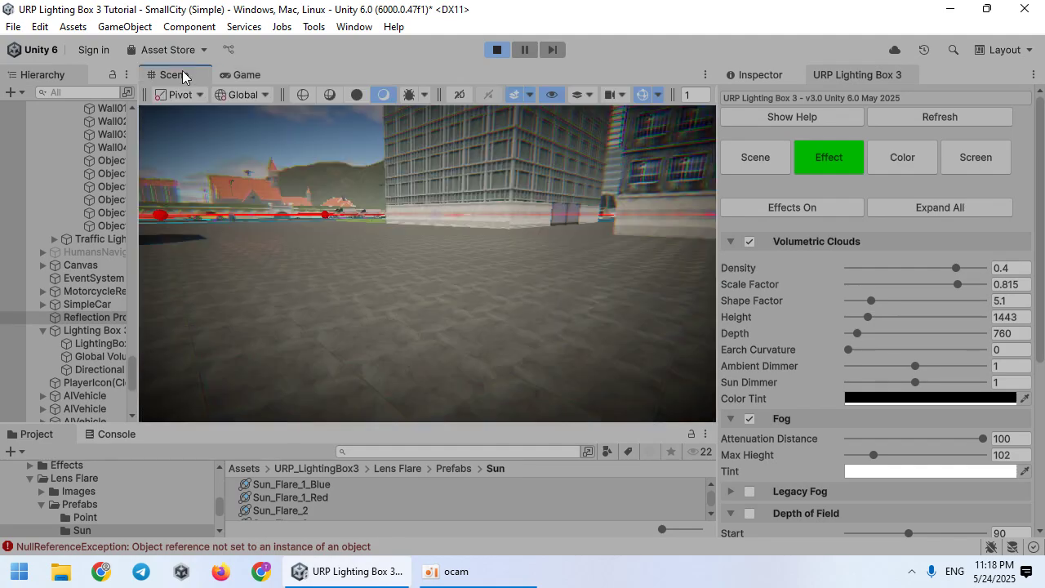
{"action": "right_click_drag", "start_coordinate": [416, 350], "coordinate": [514, 65]}
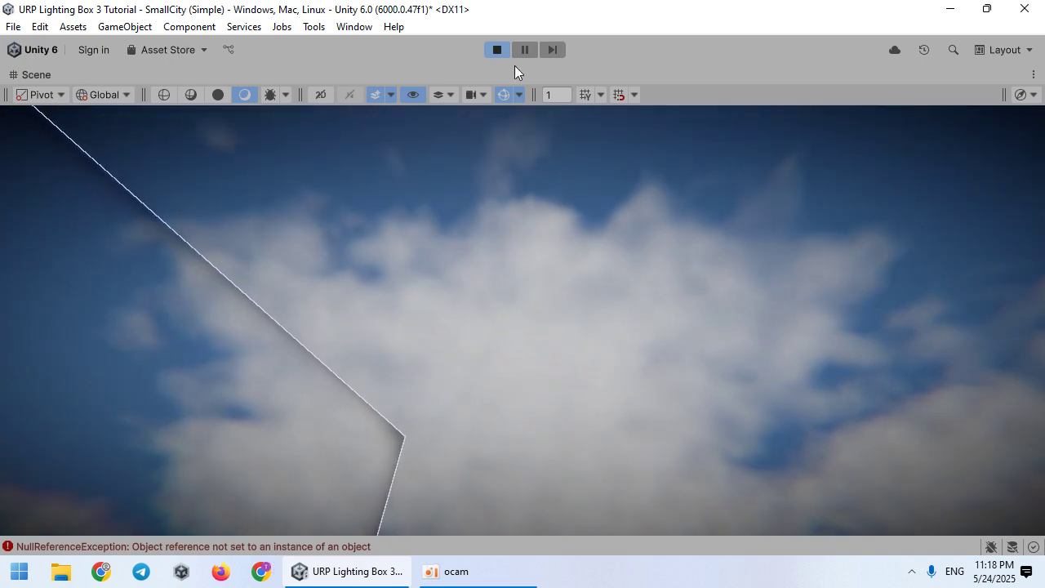
{"action": "key", "text": "w"}
{"action": "right_click_drag", "start_coordinate": [514, 65], "coordinate": [906, 335]}
{"action": "key", "text": "shift+space"}
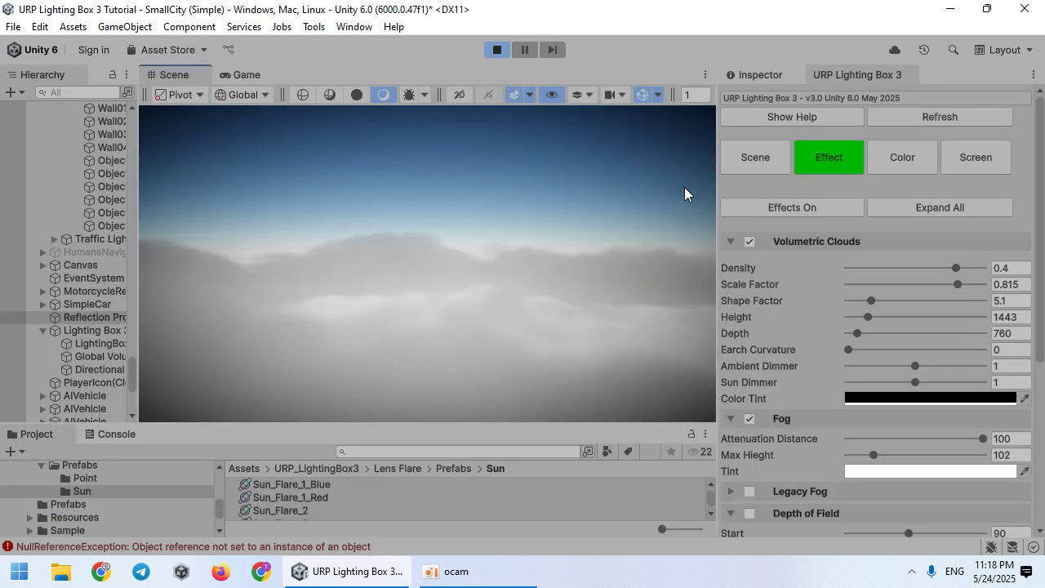
Set the Sun's Rotation X to 5 and Rotation Y to 131, and inspect the clouds around the sun.
{"action": "scroll", "coordinate": [820, 363], "scroll_direction": "down", "scroll_amount": 5}
{"action": "scroll", "coordinate": [797, 307], "scroll_direction": "up", "scroll_amount": 5}
{"action": "left_click", "coordinate": [755, 156]}
{"action": "scroll", "coordinate": [812, 335], "scroll_direction": "down", "scroll_amount": 5}
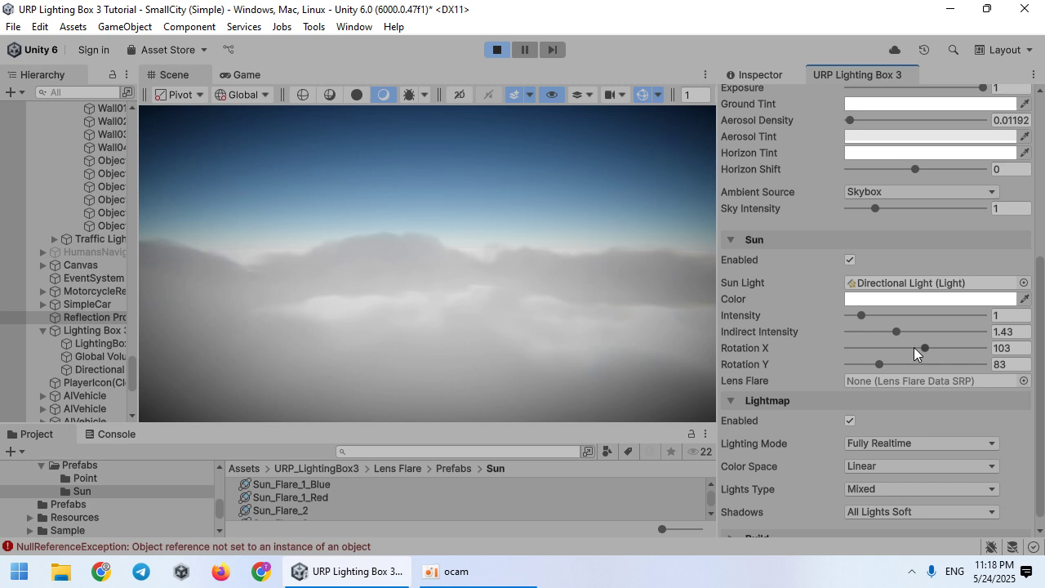
{"action": "left_click_drag", "start_coordinate": [914, 347], "coordinate": [850, 336]}
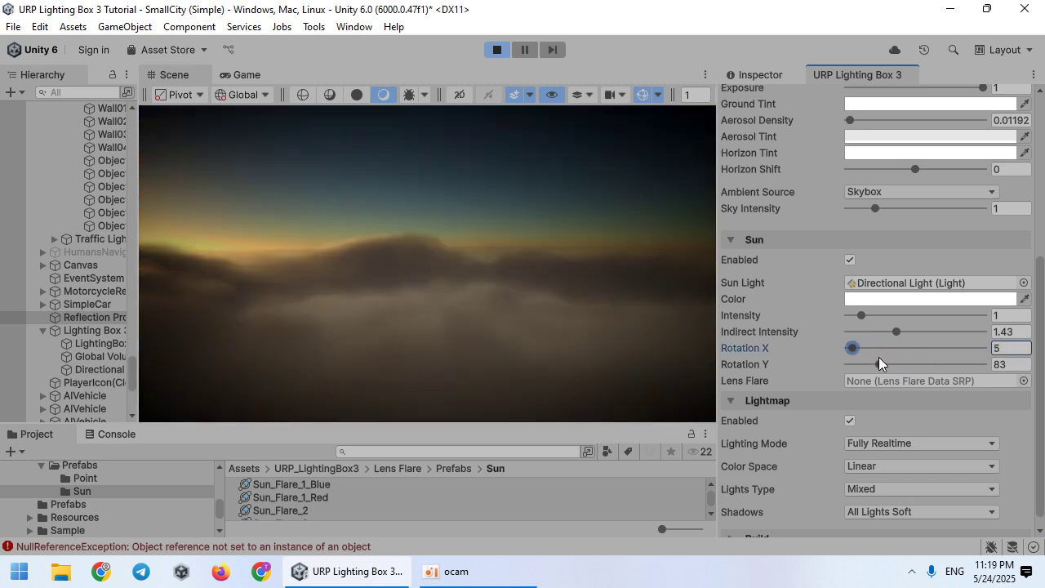
{"action": "mouse_move", "coordinate": [888, 371]}
{"action": "left_mouse_down"}
{"action": "mouse_move", "coordinate": [910, 372]}
{"action": "mouse_move", "coordinate": [901, 380]}
{"action": "left_mouse_up"}
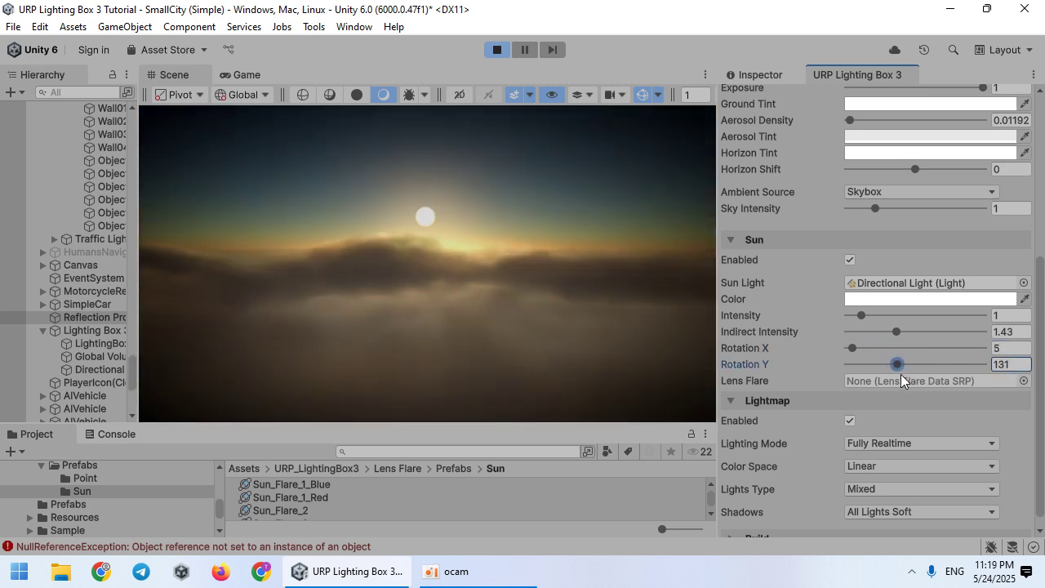
{"action": "right_click_drag", "start_coordinate": [680, 315], "coordinate": [823, 380]}
{"action": "right_click_drag", "start_coordinate": [703, 342], "coordinate": [652, 284]}
Set the Volumetric Clouds' Shape Factor to 16.4, Depth to 640, Earth Curvature to 0.145, Ambient Dimmer to 1 and Sun Dimmer to 1.13.
{"action": "scroll", "coordinate": [811, 311], "scroll_direction": "up", "scroll_amount": 5}
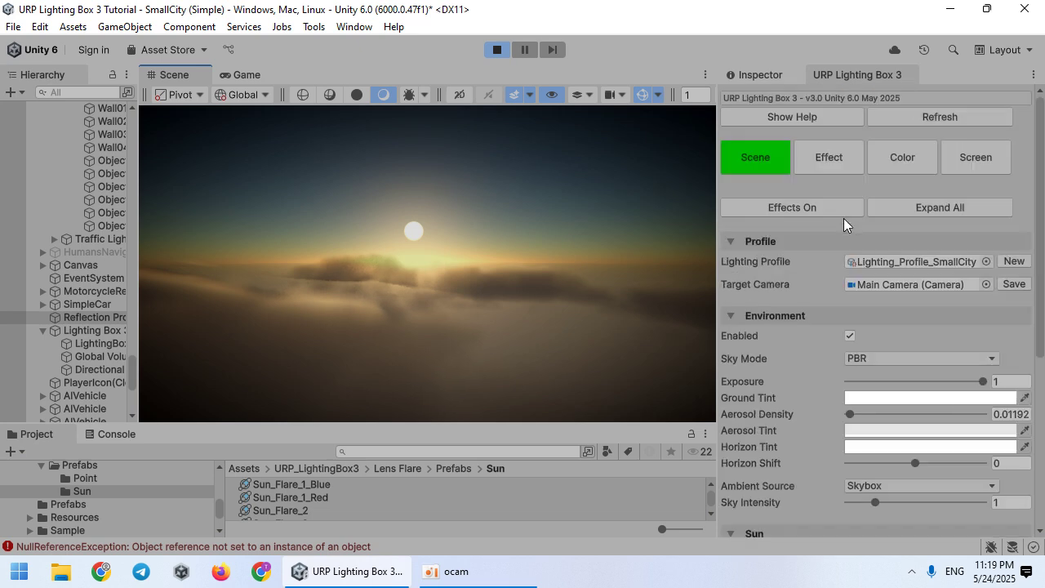
{"action": "left_click", "coordinate": [851, 154]}
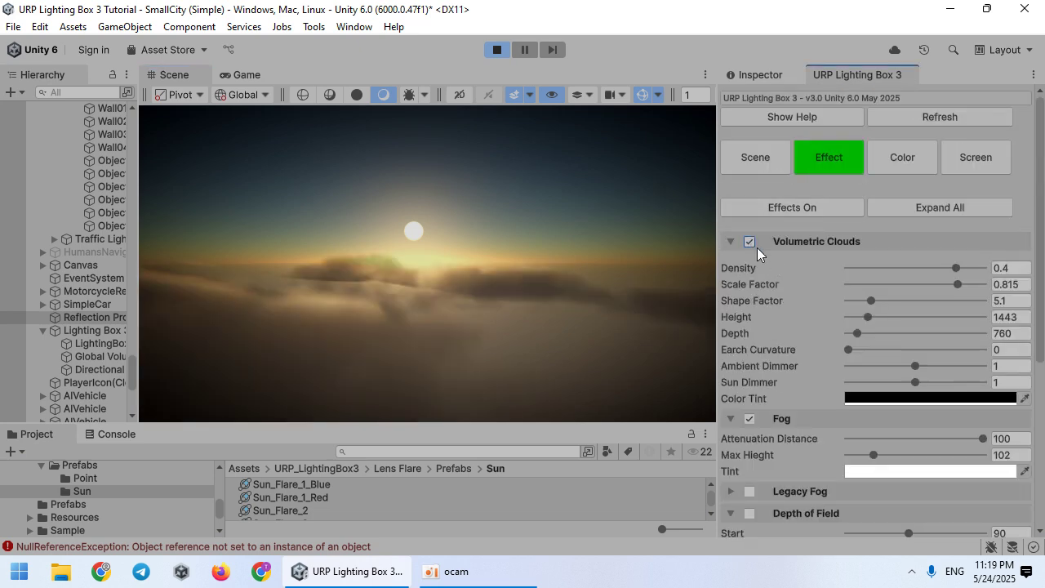
{"action": "left_click_drag", "start_coordinate": [863, 300], "coordinate": [916, 305]}
{"action": "left_click_drag", "start_coordinate": [856, 333], "coordinate": [1043, 376]}
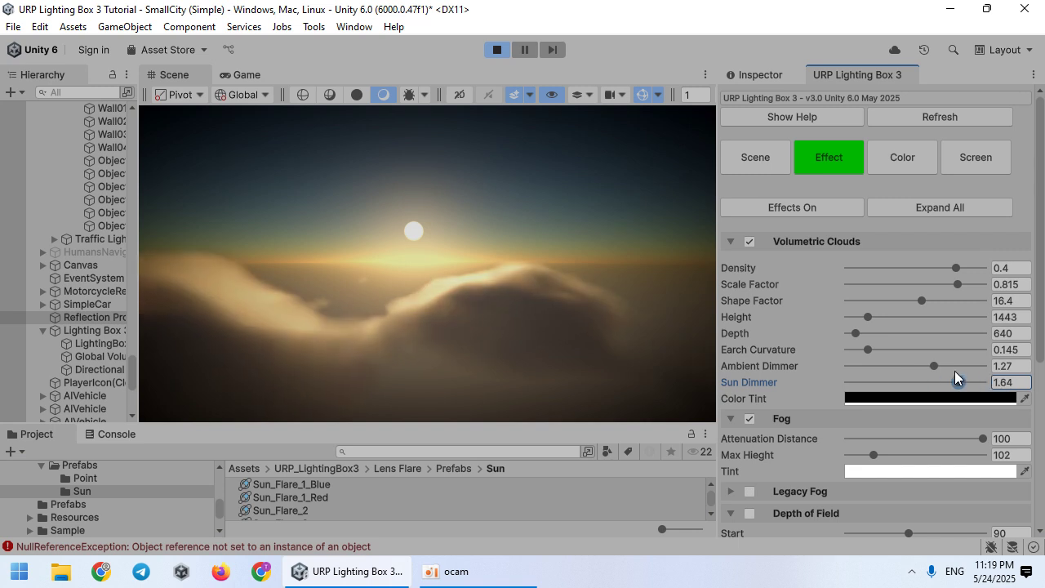
{"action": "left_click_drag", "start_coordinate": [955, 375], "coordinate": [943, 371]}
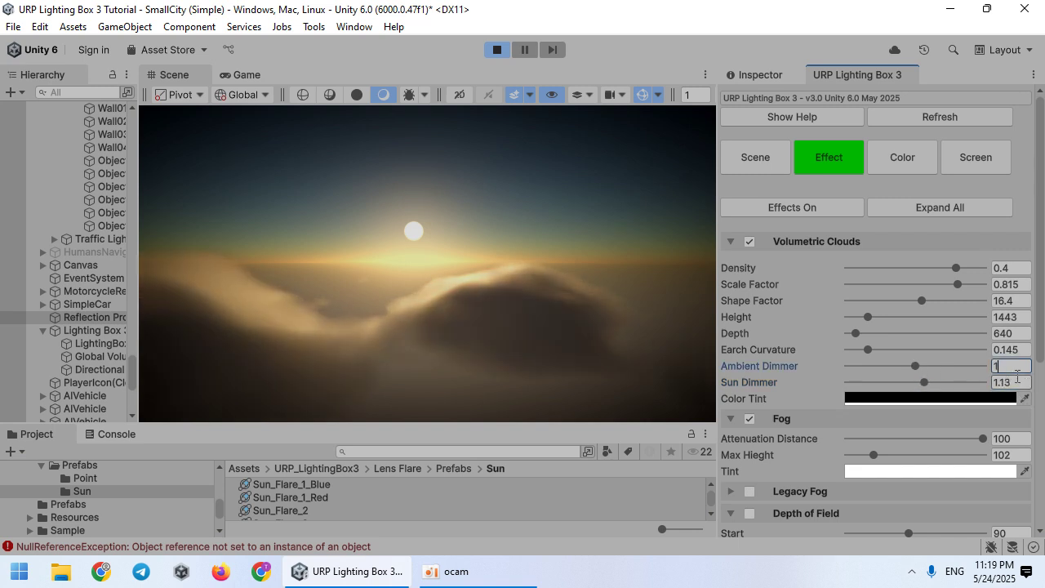
Check the clouds in the Game view and lower their Shape Factor to 7.7, trying 11.5 first.
{"action": "left_click", "coordinate": [246, 74]}
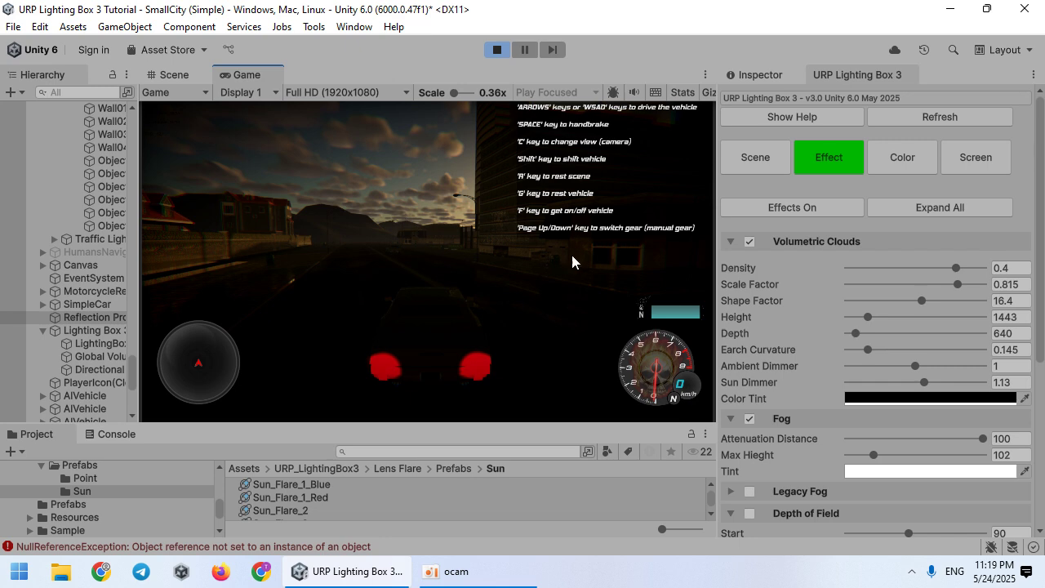
{"action": "left_click", "coordinate": [771, 152]}
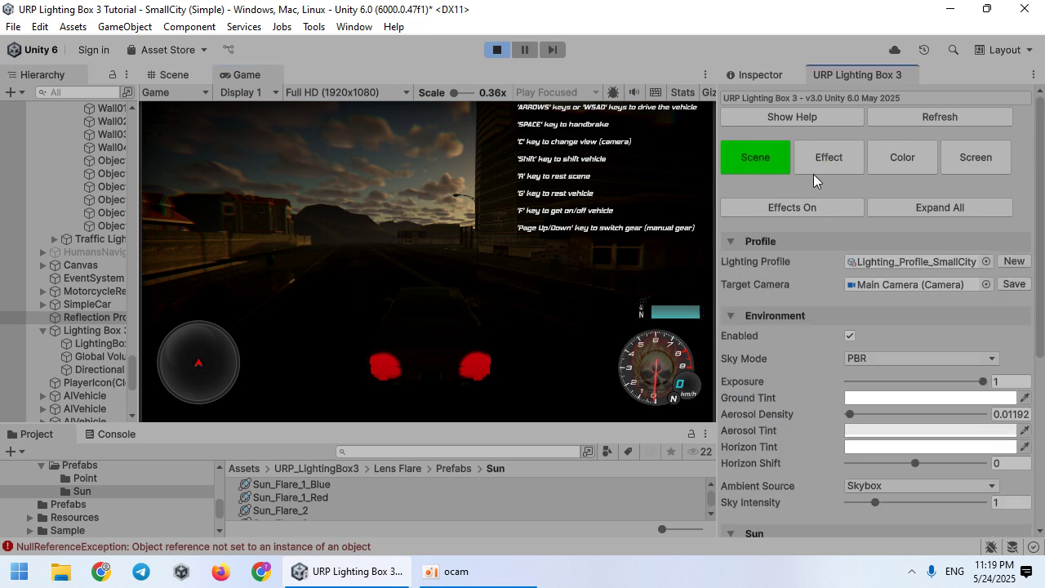
{"action": "left_click", "coordinate": [817, 167]}
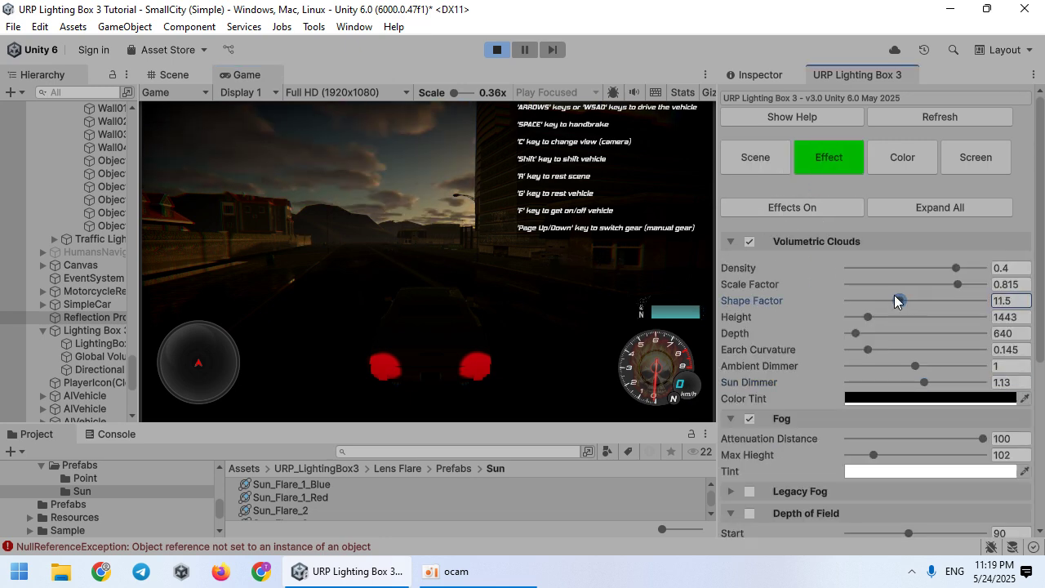
{"action": "mouse_move", "coordinate": [897, 301]}
{"action": "left_mouse_down"}
{"action": "mouse_move", "coordinate": [877, 291]}
{"action": "mouse_move", "coordinate": [882, 300]}
{"action": "left_mouse_up"}
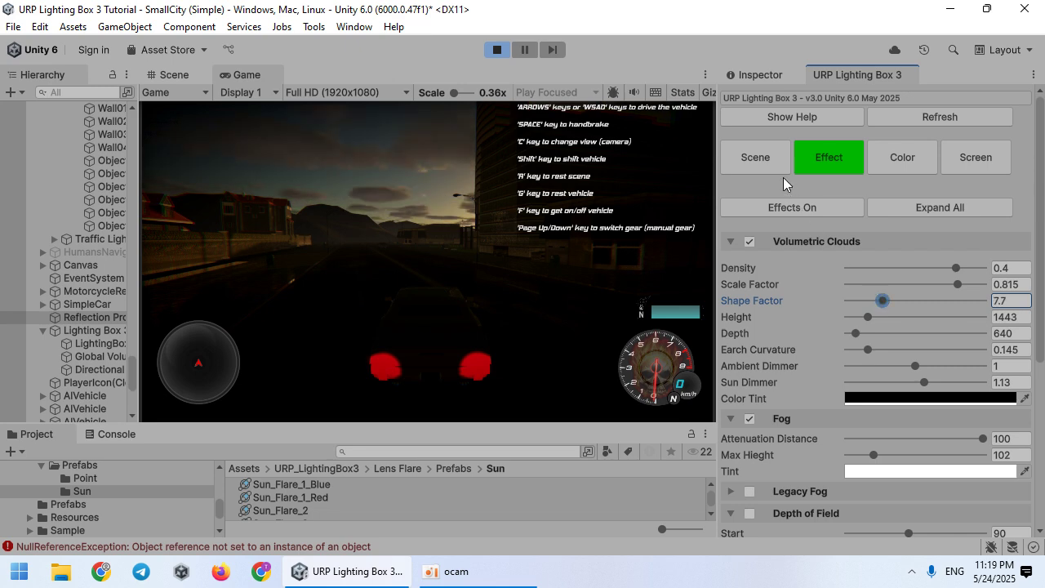
Compare the game with effects off and on, and rotate the Sun until it sits low above the street ahead.
{"action": "left_click", "coordinate": [756, 158]}
{"action": "left_click", "coordinate": [777, 209]}
{"action": "left_click", "coordinate": [777, 208]}
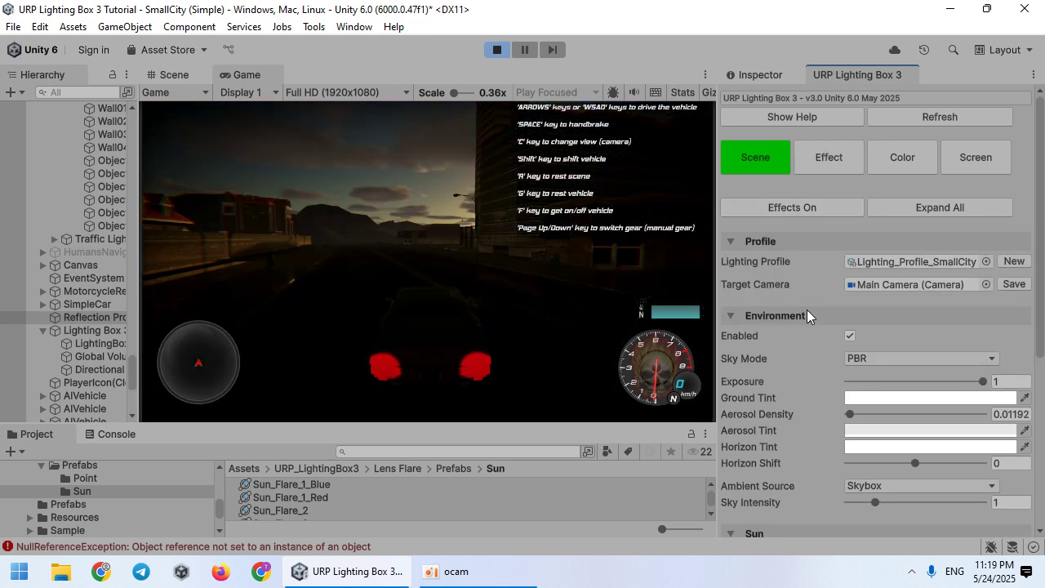
{"action": "scroll", "coordinate": [806, 310], "scroll_direction": "down", "scroll_amount": 5}
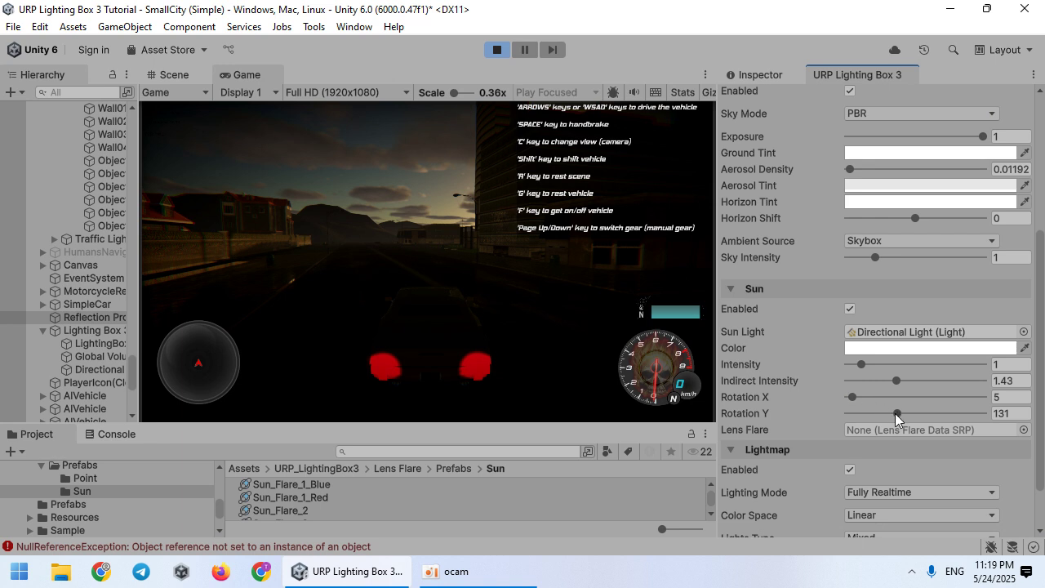
{"action": "left_click_drag", "start_coordinate": [902, 419], "coordinate": [856, 400]}
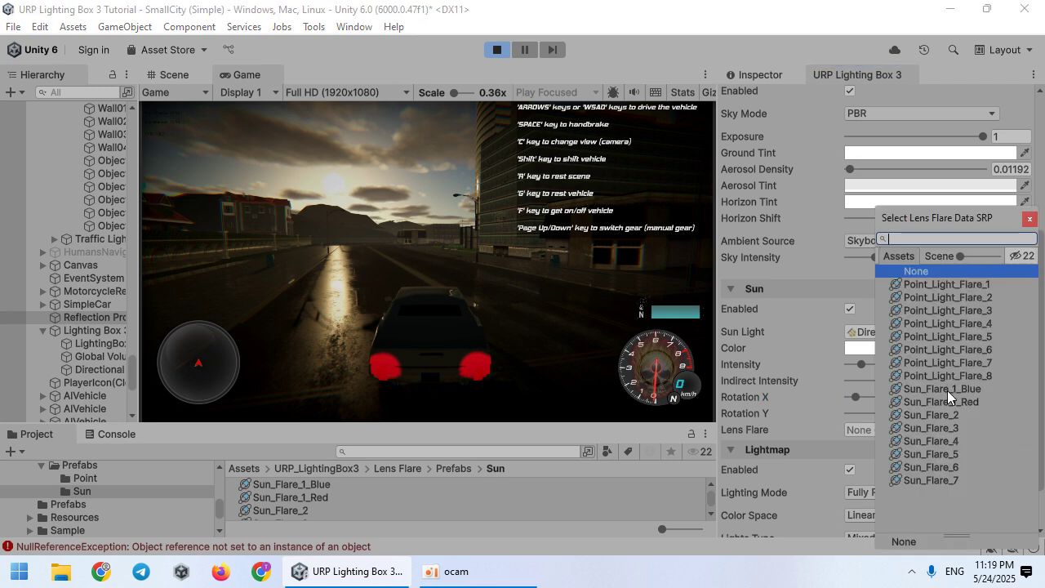
Assign the Sun_Flare_1_Red lens flare to the Sun and set the Sun's color to FFE8D3.
{"action": "left_click", "coordinate": [947, 402]}
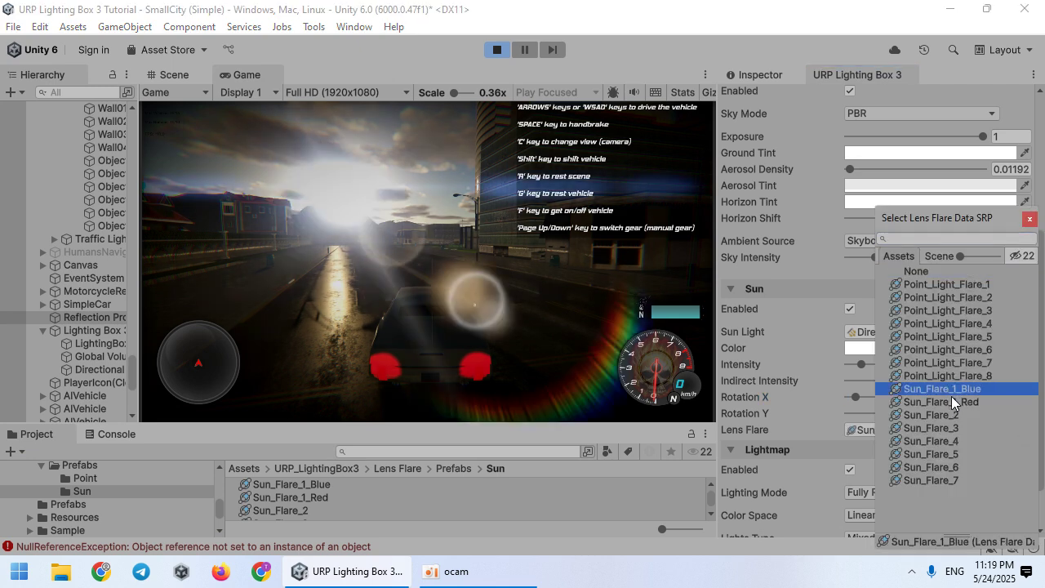
{"action": "double_click", "coordinate": [951, 397]}
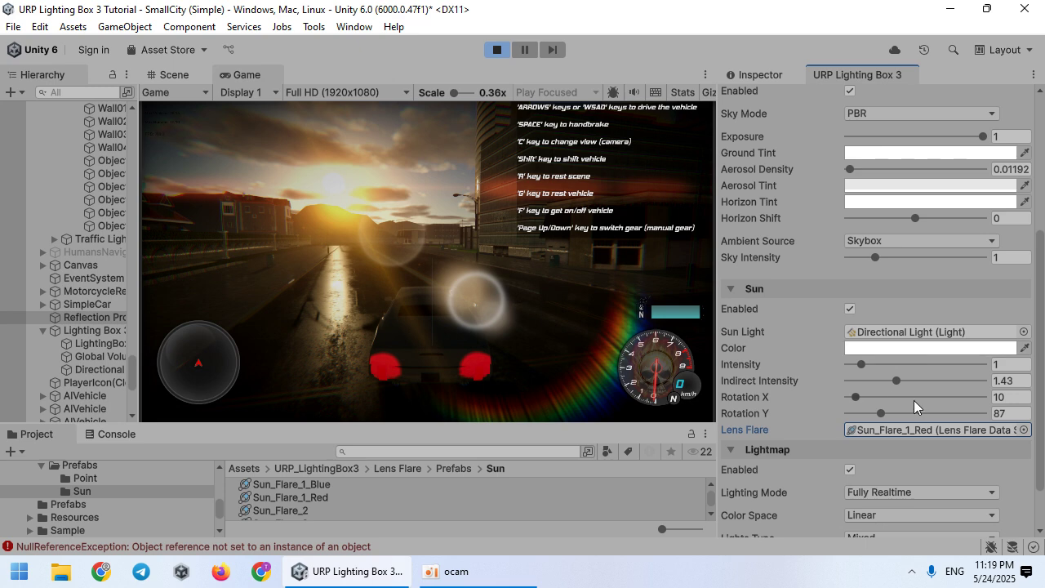
{"action": "mouse_move", "coordinate": [861, 395]}
{"action": "left_mouse_down"}
{"action": "mouse_move", "coordinate": [871, 394]}
{"action": "mouse_move", "coordinate": [858, 387]}
{"action": "left_mouse_up"}
{"action": "left_click", "coordinate": [878, 348]}
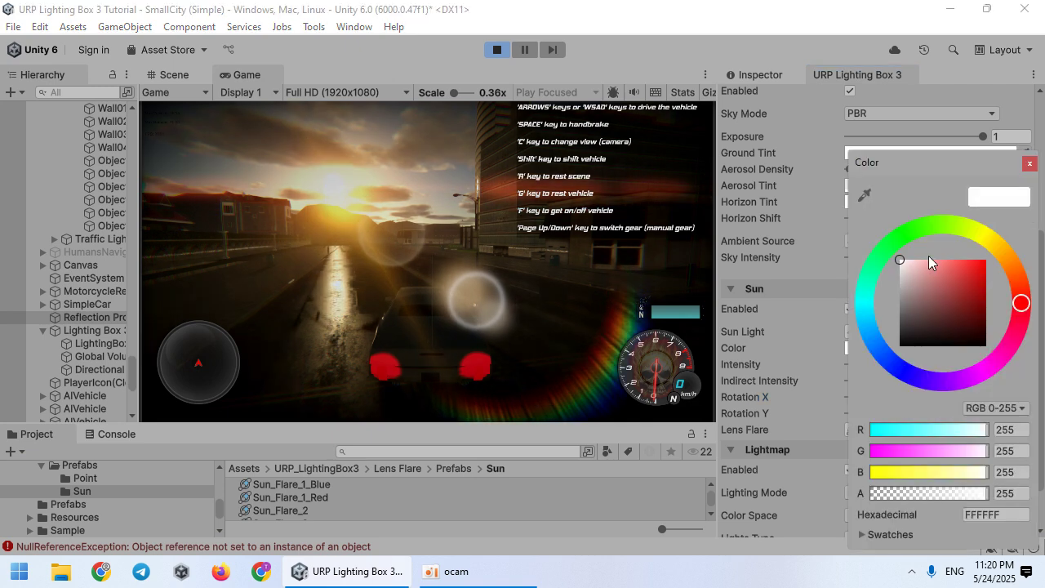
{"action": "left_click", "coordinate": [928, 270]}
{"action": "left_click_drag", "start_coordinate": [928, 270], "coordinate": [916, 259]}
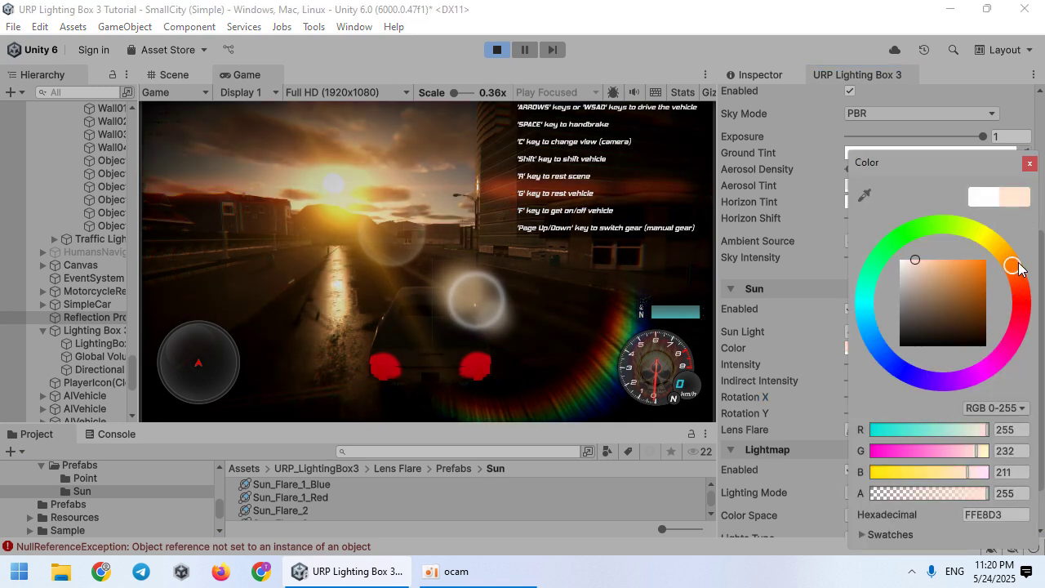
Get out of the car in the running game and walk around to view the sun flare from several directions.
{"action": "left_click", "coordinate": [663, 302]}
{"action": "key", "text": "f"}
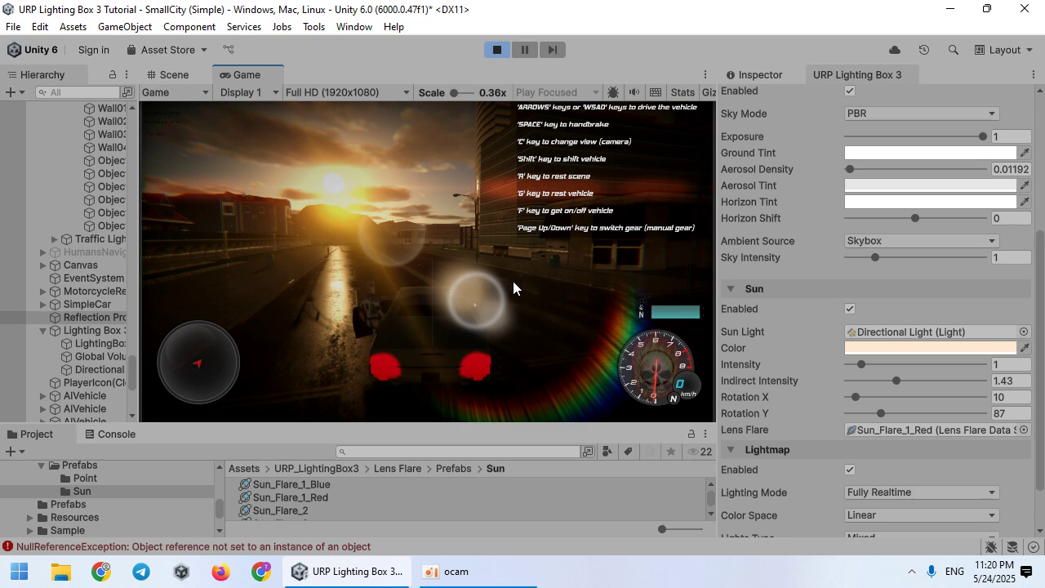
{"action": "key", "text": "c"}
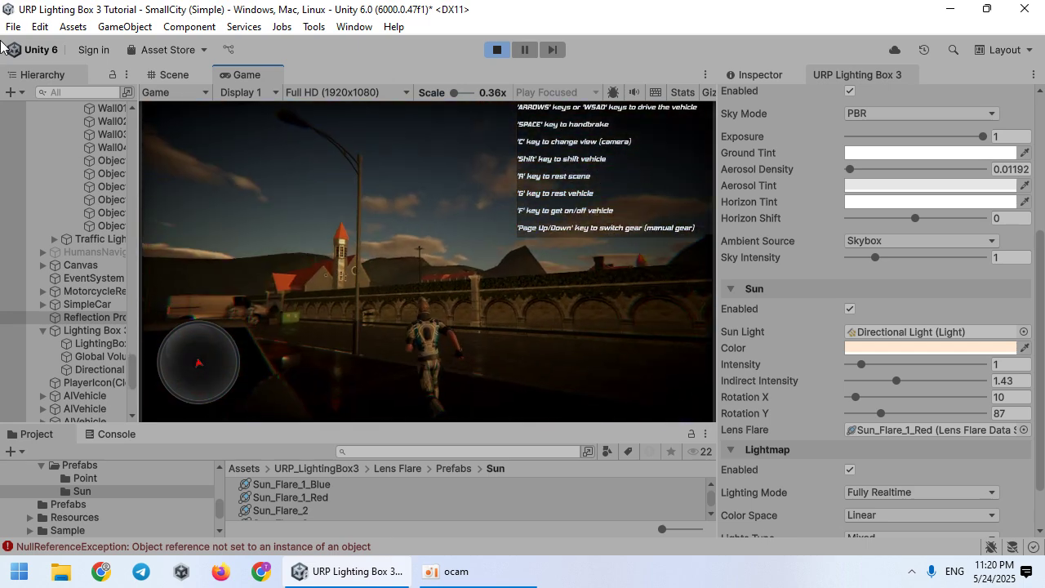
{"action": "key", "text": "w"}
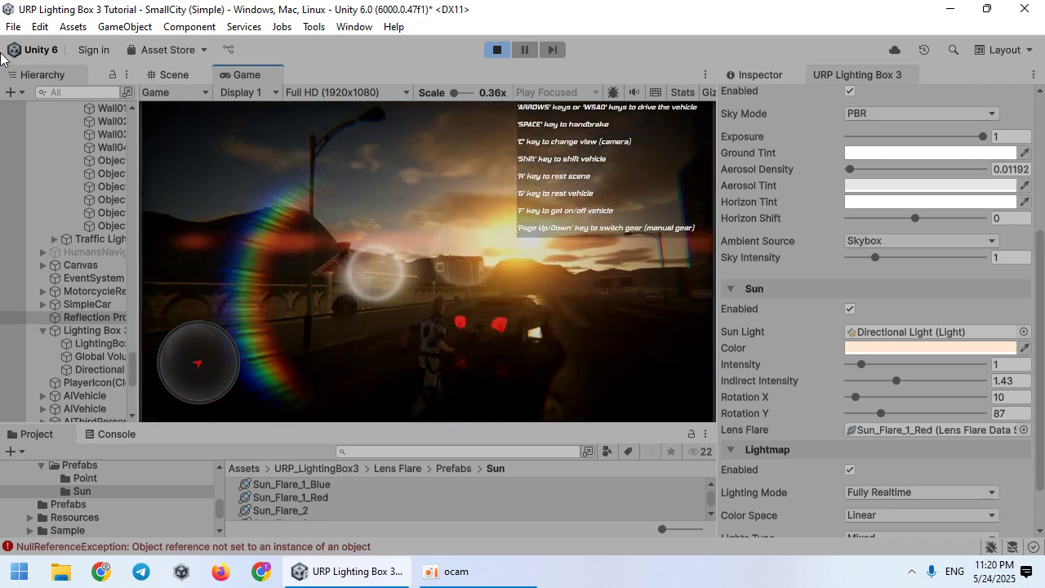
{"action": "key", "text": "c"}
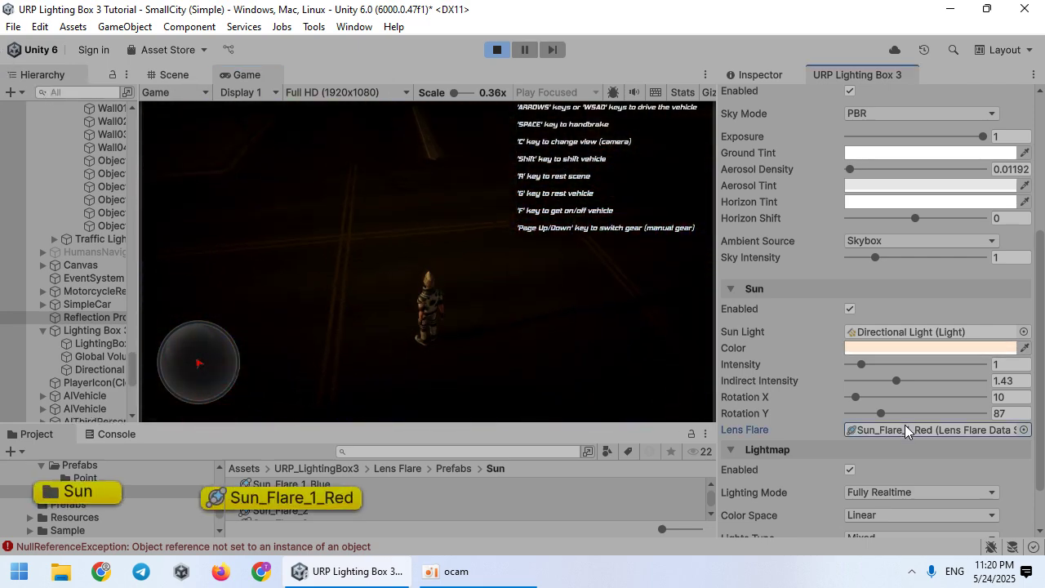
Inspect the elements of the Sun_Flare_1_Red asset and darken the rainbow arc element's tint to 2C2C2C.
{"action": "left_click", "coordinate": [782, 76]}
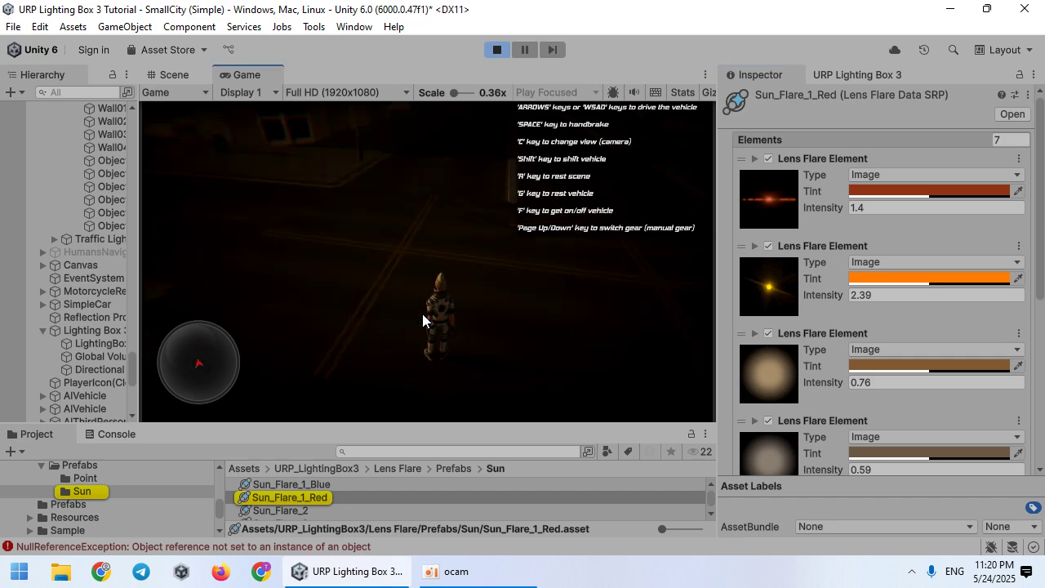
{"action": "key", "text": "c"}
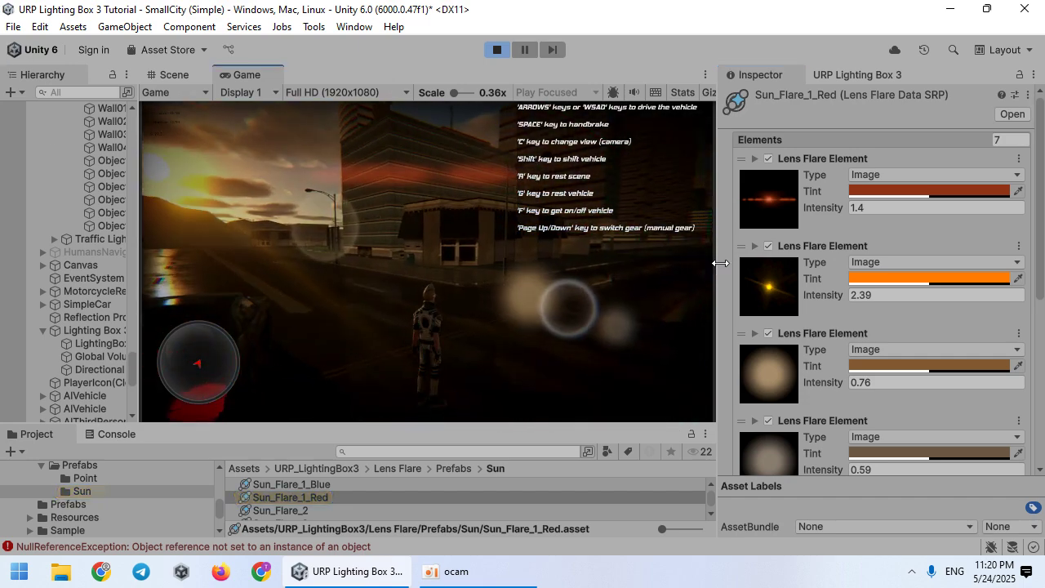
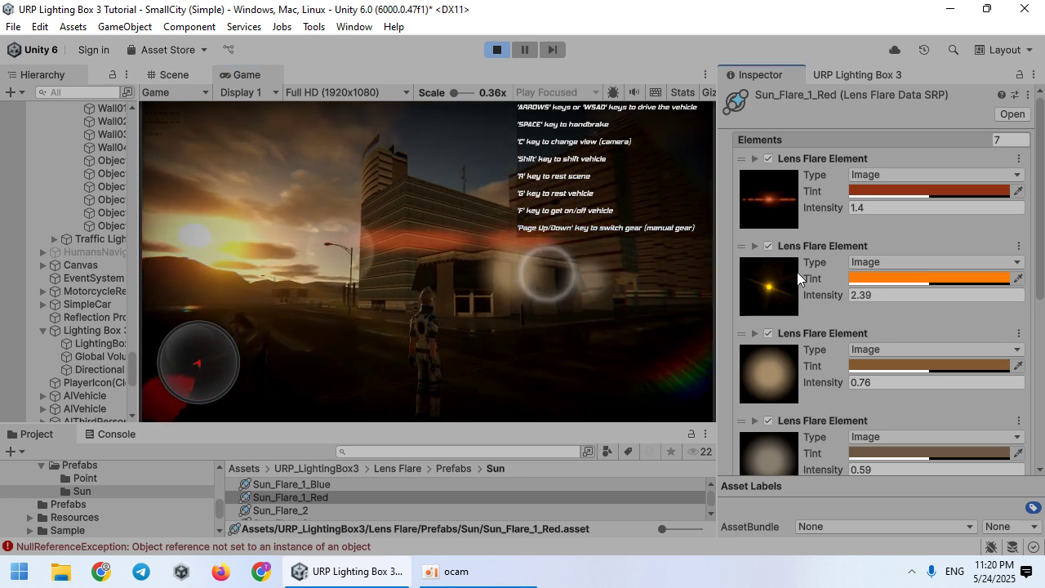
{"action": "scroll", "coordinate": [804, 343], "scroll_direction": "down", "scroll_amount": 4}
{"action": "left_click", "coordinate": [894, 364]}
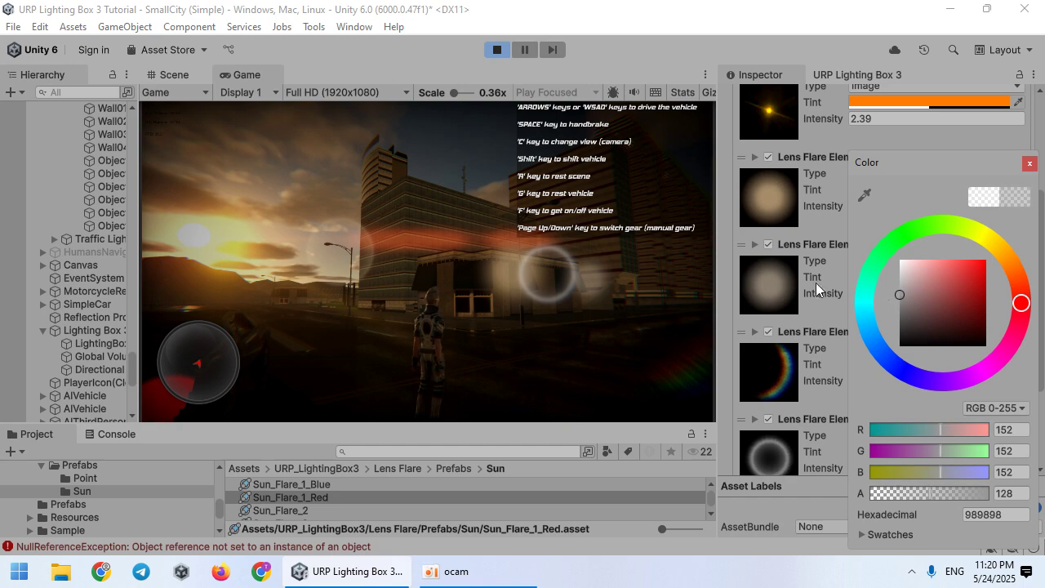
{"action": "left_click", "coordinate": [603, 285]}
{"action": "scroll", "coordinate": [849, 237], "scroll_direction": "up", "scroll_amount": 3}
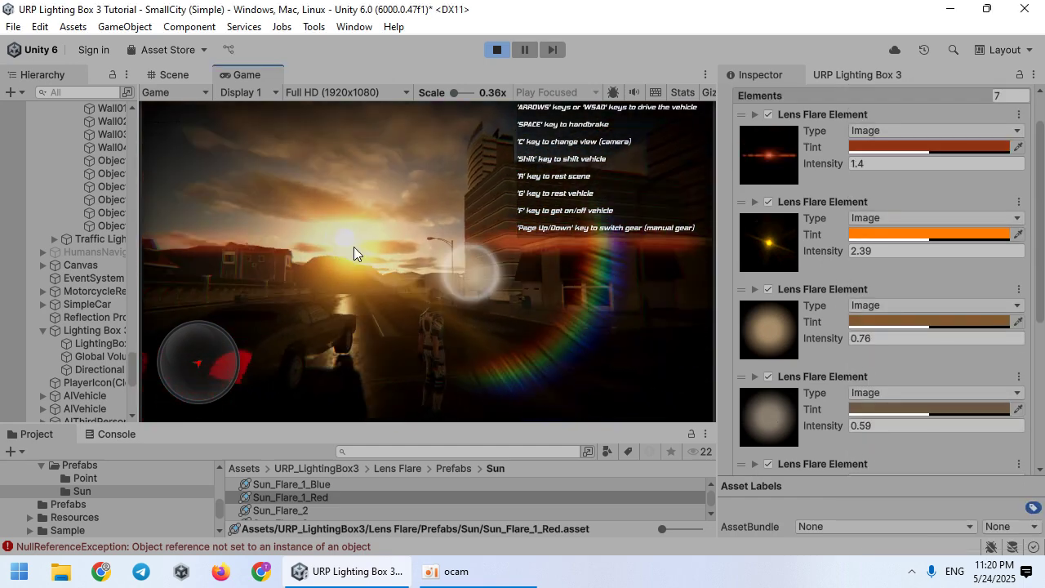
{"action": "scroll", "coordinate": [780, 343], "scroll_direction": "down", "scroll_amount": 3}
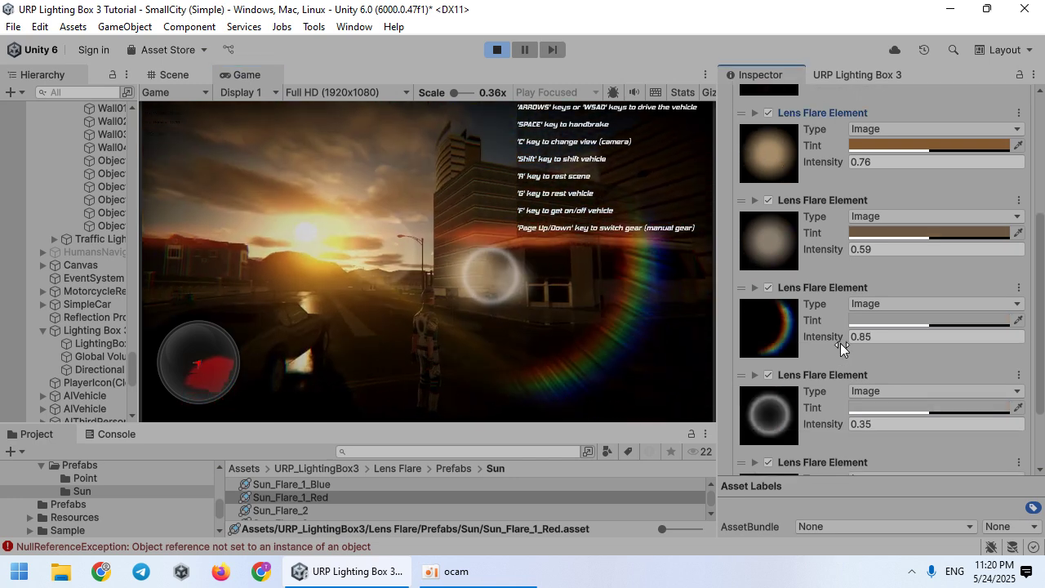
{"action": "left_click", "coordinate": [877, 320]}
{"action": "left_click_drag", "start_coordinate": [898, 286], "coordinate": [890, 332]}
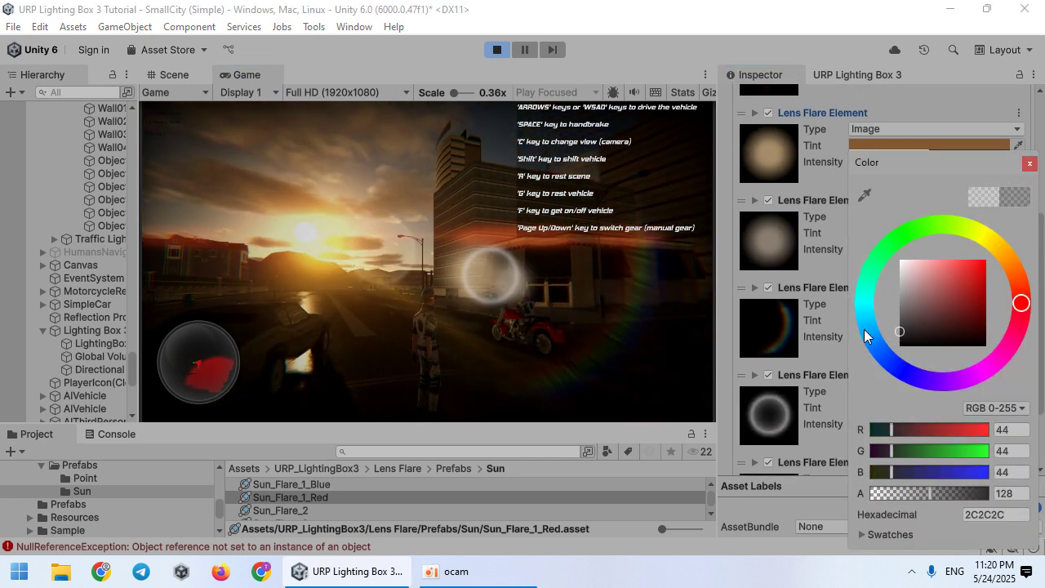
{"action": "scroll", "coordinate": [814, 284], "scroll_direction": "up", "scroll_amount": 4}
Darken the tint of the orange star glow, the flare's second element, to 3D1E00.
{"action": "left_click", "coordinate": [750, 242]}
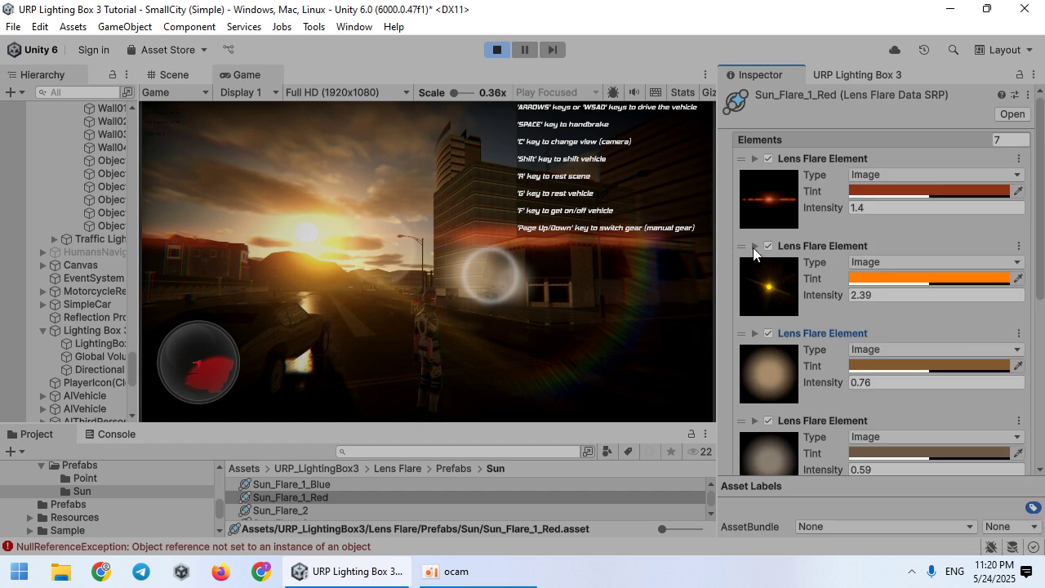
{"action": "left_click", "coordinate": [883, 276]}
{"action": "mouse_move", "coordinate": [958, 278]}
{"action": "left_mouse_down"}
{"action": "mouse_move", "coordinate": [981, 341]}
{"action": "mouse_move", "coordinate": [995, 326]}
{"action": "left_mouse_up"}
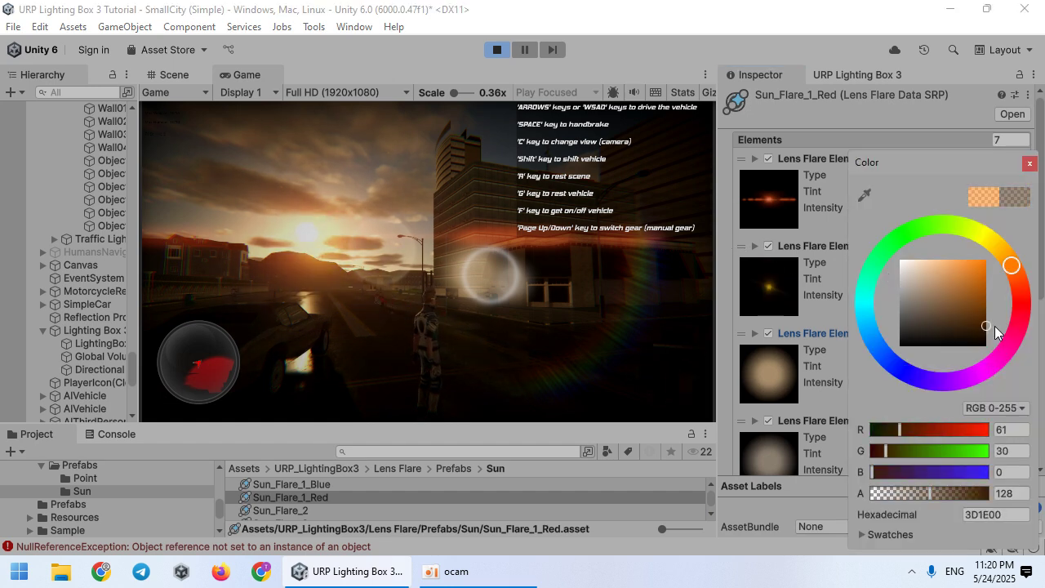
{"action": "left_click", "coordinate": [726, 305]}
Darken the tint of the flare's fourth element, the soft grey disc, to 3A3127 and the ring element's tint to 050505.
{"action": "scroll", "coordinate": [815, 345], "scroll_direction": "down", "scroll_amount": 5}
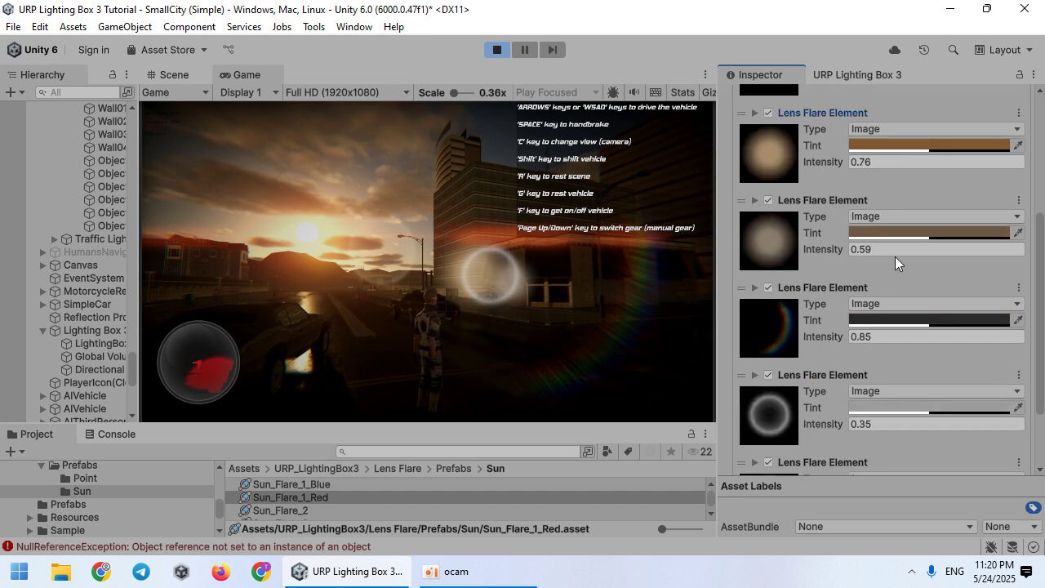
{"action": "left_click", "coordinate": [894, 234]}
{"action": "left_click", "coordinate": [846, 356]}
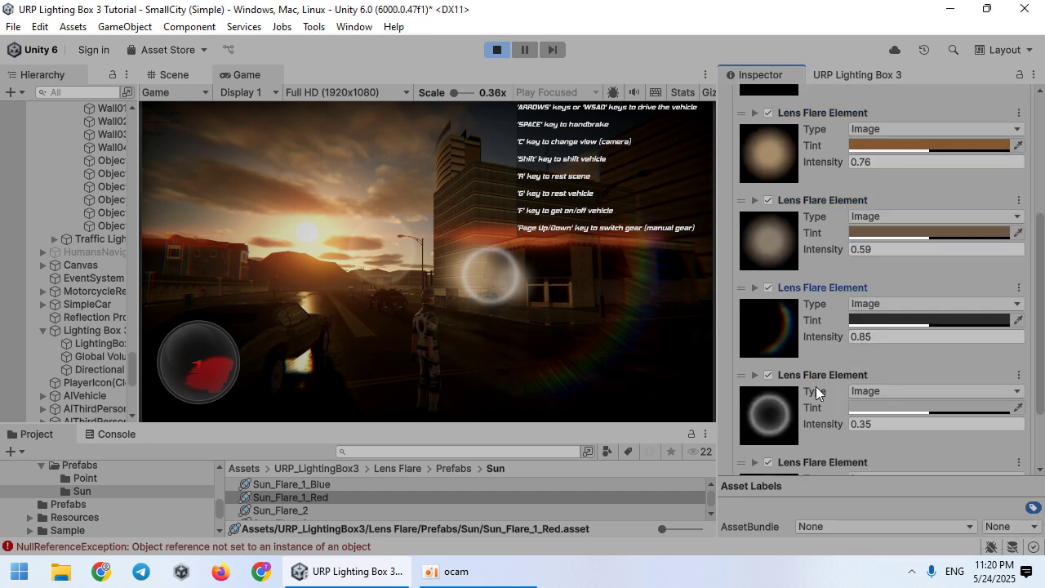
{"action": "left_click", "coordinate": [892, 406]}
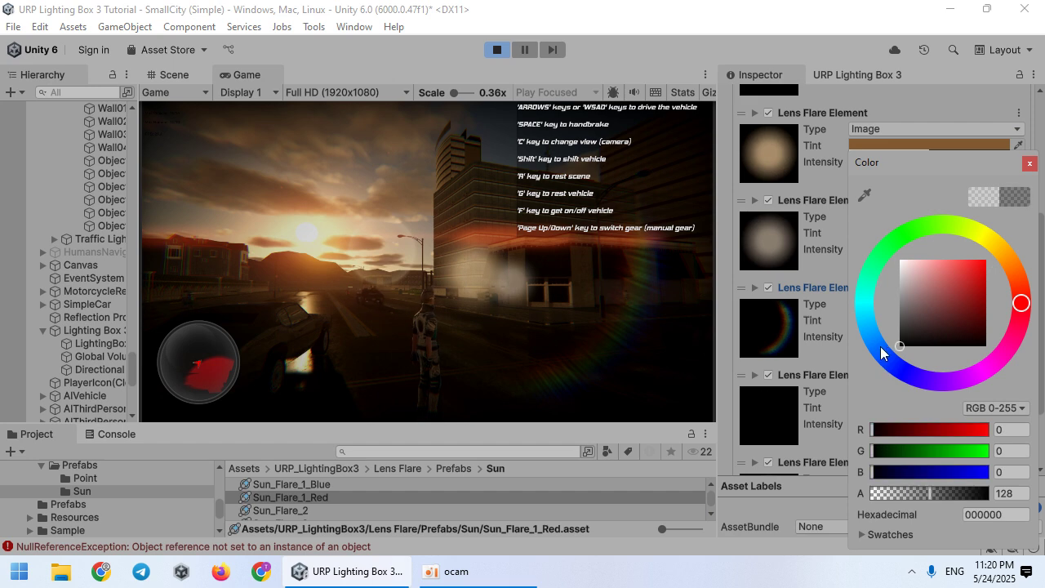
{"action": "left_click", "coordinate": [813, 249]}
{"action": "left_click", "coordinate": [898, 234]}
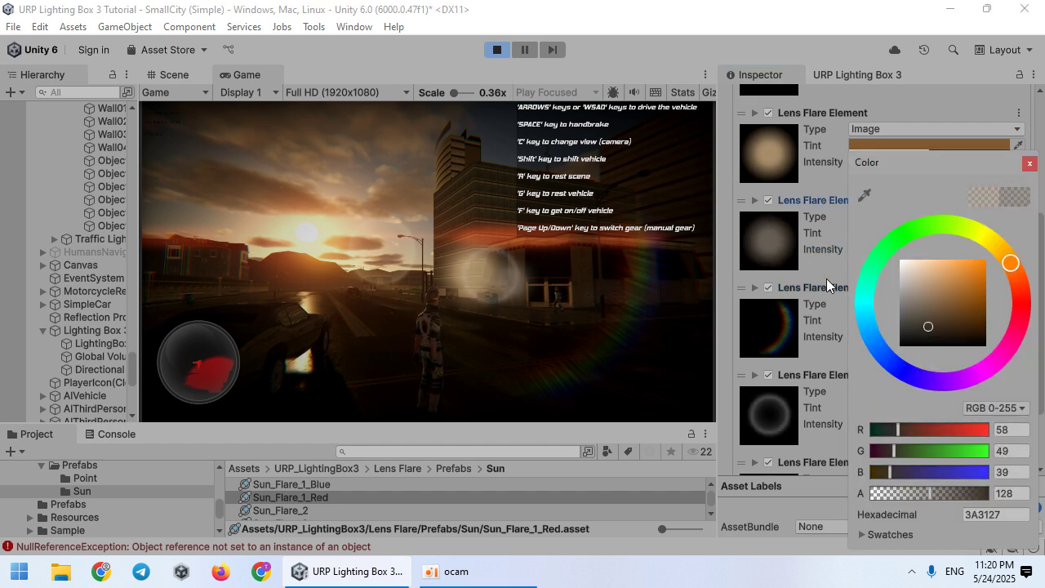
{"action": "left_click", "coordinate": [865, 392]}
{"action": "left_click", "coordinate": [944, 323]}
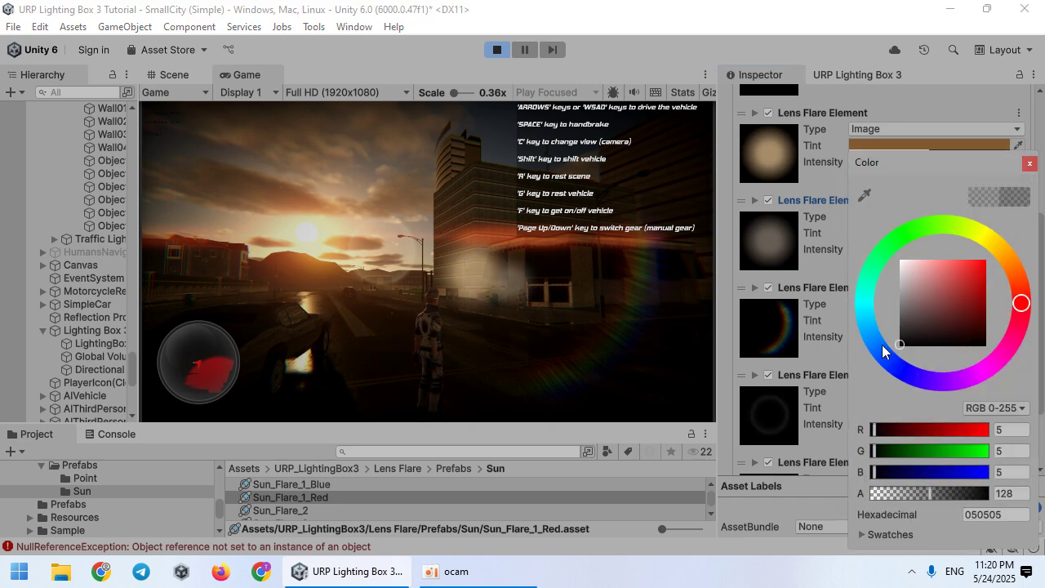
Walk the character around in the running game to check the toned-down sun flare.
{"action": "left_click", "coordinate": [440, 317]}
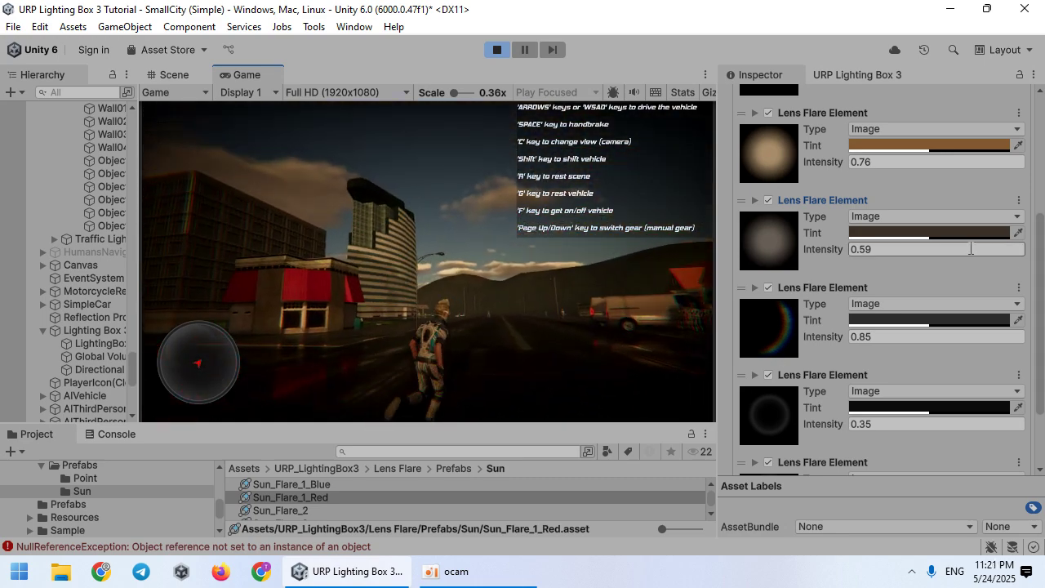
{"action": "left_click", "coordinate": [489, 583]}
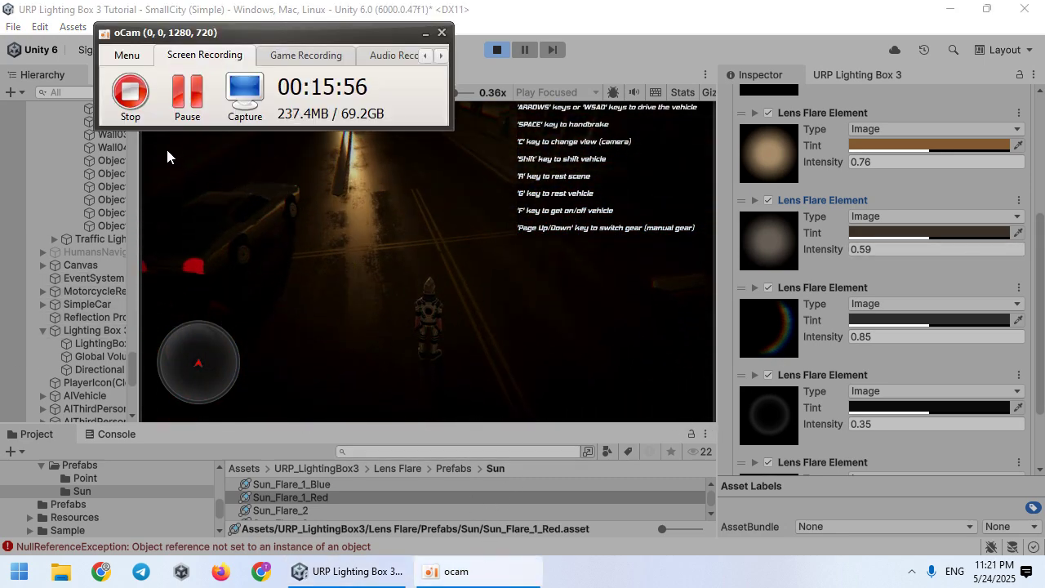